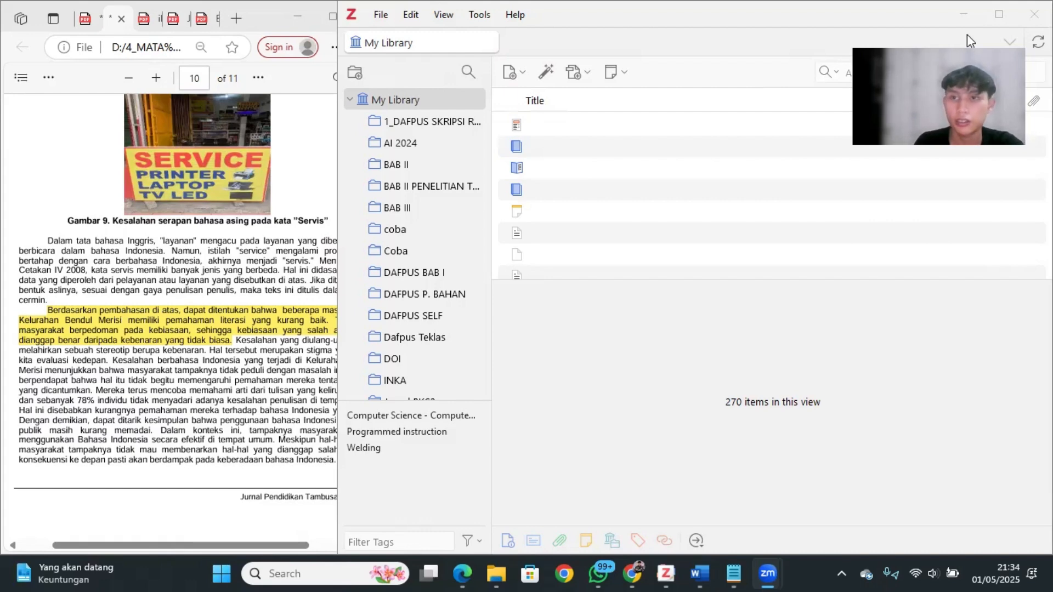
- Bring the Word document to the front and review the Jurnal 1, Jurnal 2, Buku 1 and Buku 2 paragraphs
click(960, 15)
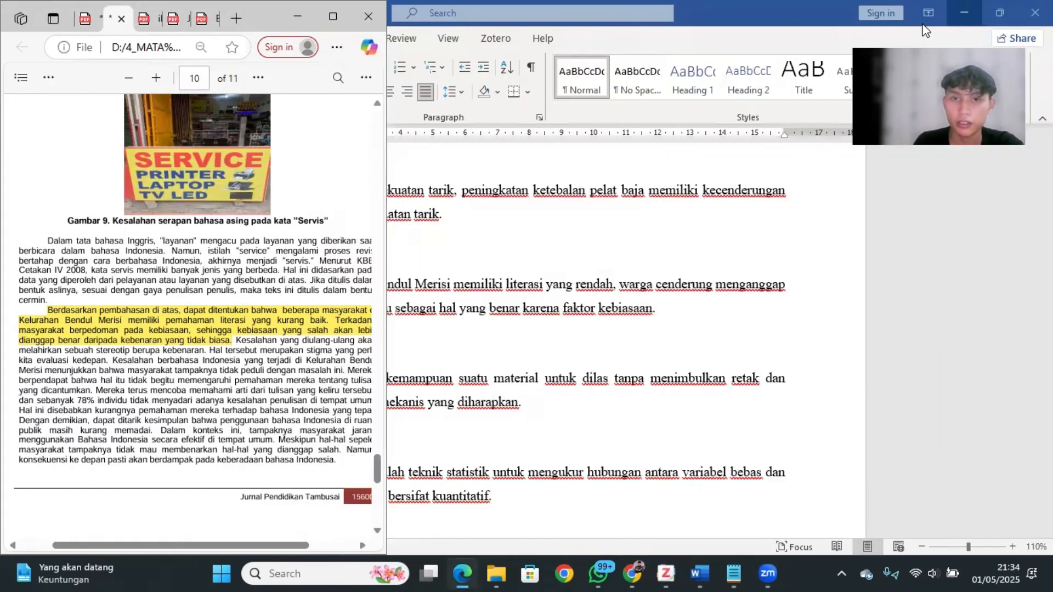
click(460, 246)
scroll(460, 247, up, 1)
scroll(461, 246, down, 1)
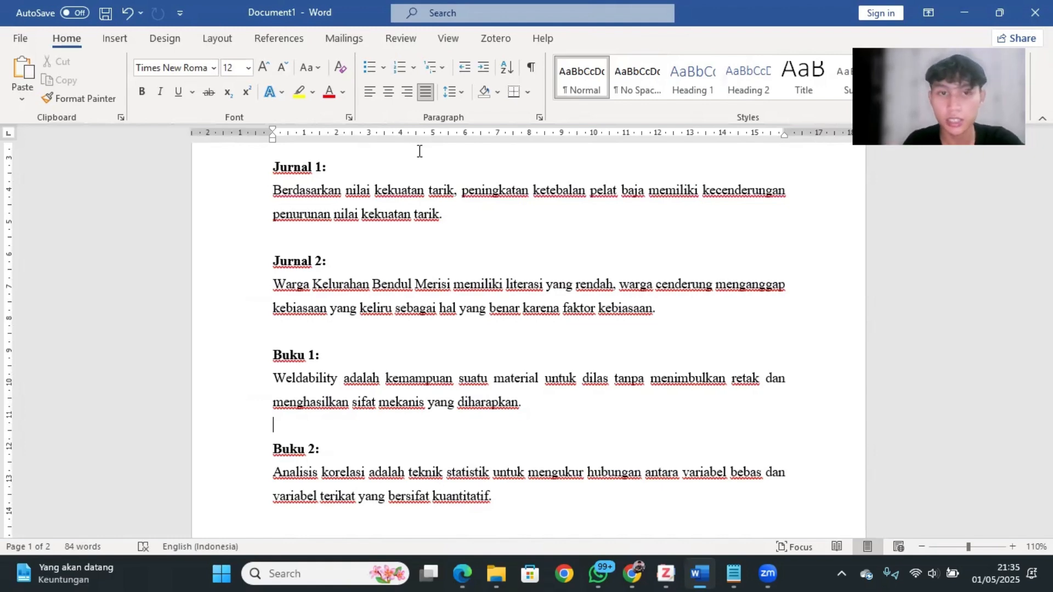
click(444, 214)
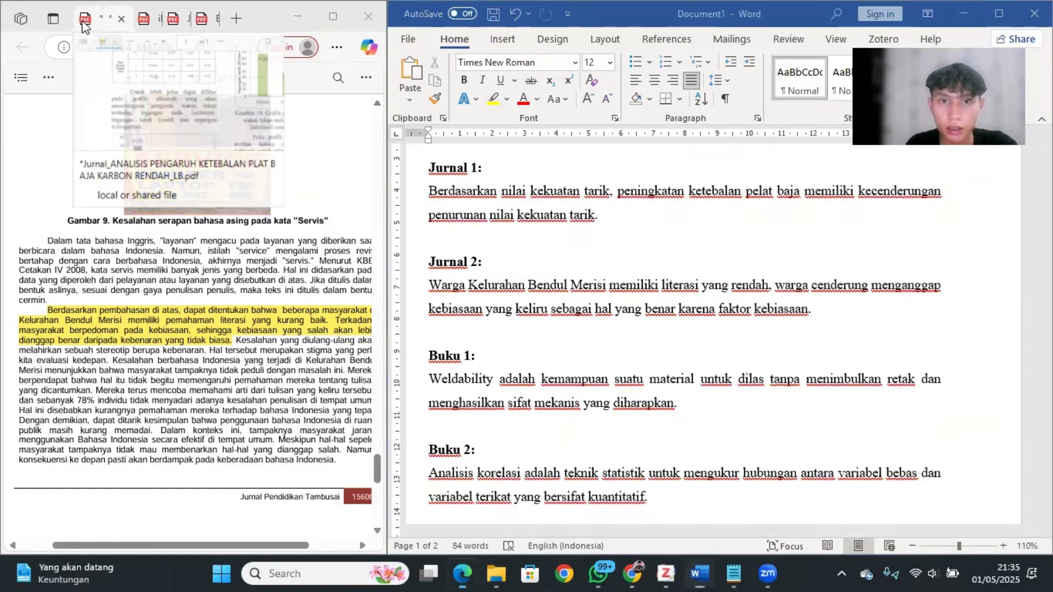
- Compare the highlighted passages in the two journal PDFs in Edge with the Jurnal 1 and Jurnal 2 paragraphs in the Word document
click(82, 18)
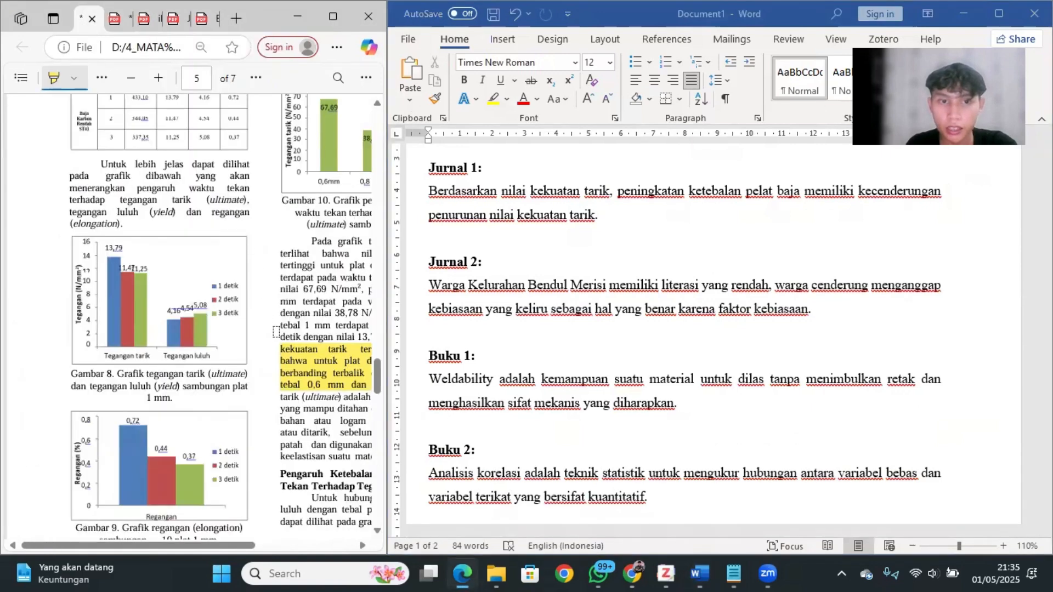
drag(224, 548, 305, 550)
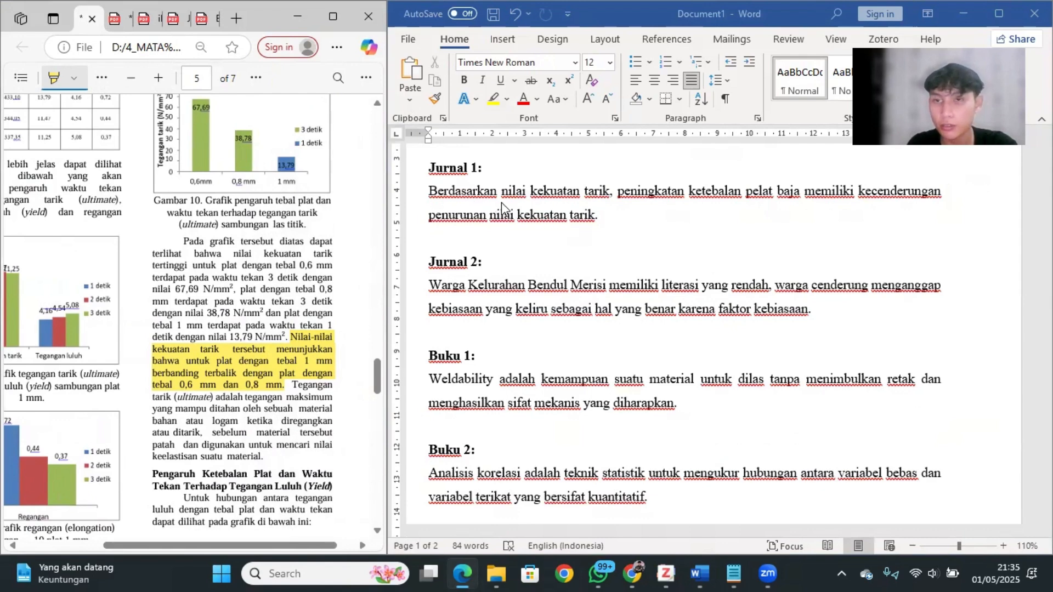
click(114, 18)
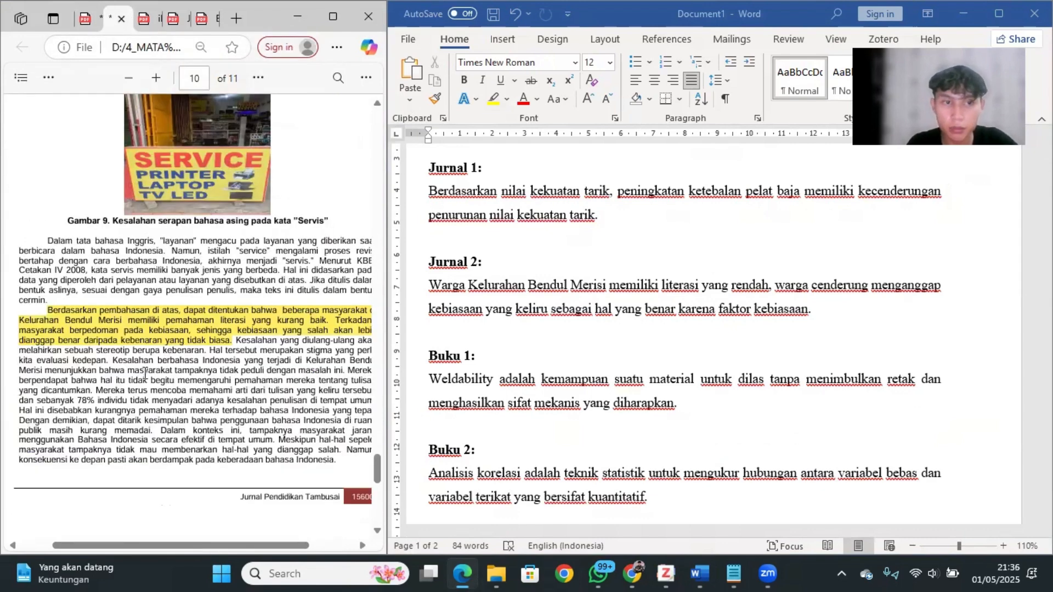
scroll(145, 372, down, 1)
scroll(83, 341, up, 1)
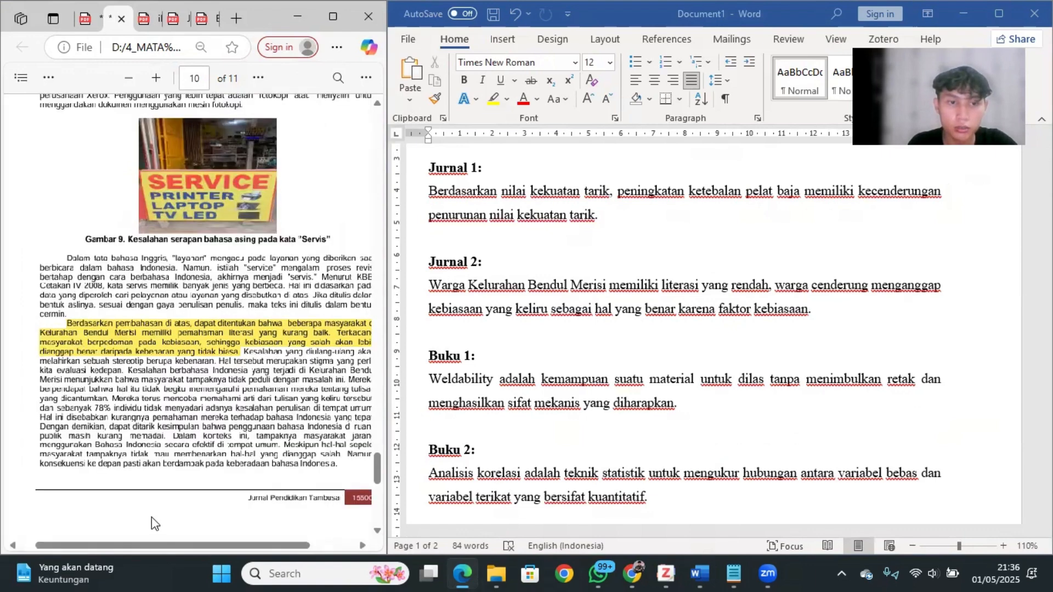
mouse_move(148, 543)
mouse_down()
mouse_move(167, 546)
mouse_move(153, 548)
mouse_up()
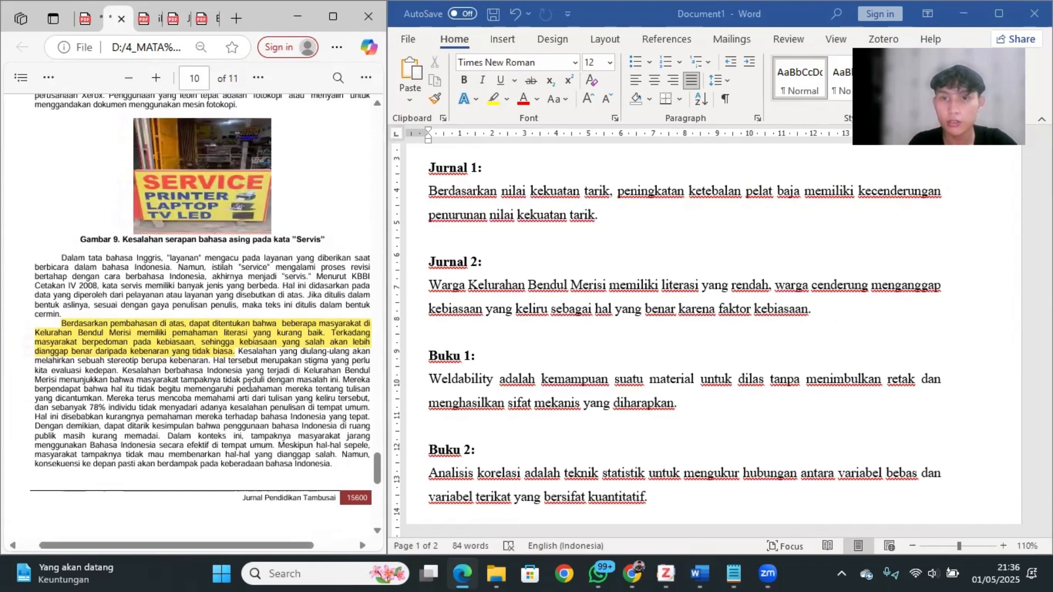
click(433, 286)
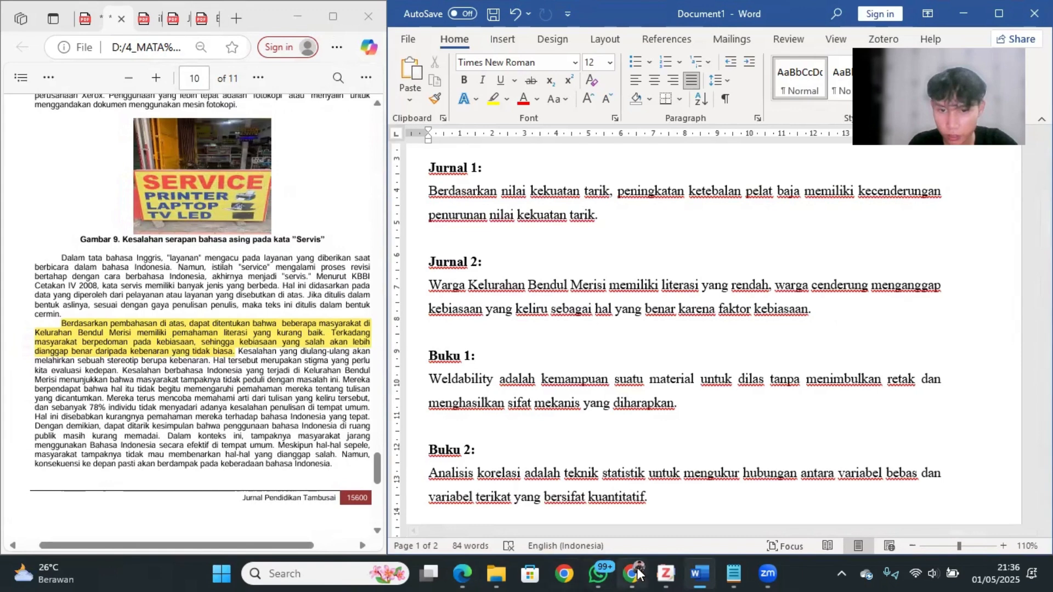
- Switch to the welding book PDF in Chrome and select the weldability definition in section 4.5 as the source for Buku 1
click(463, 574)
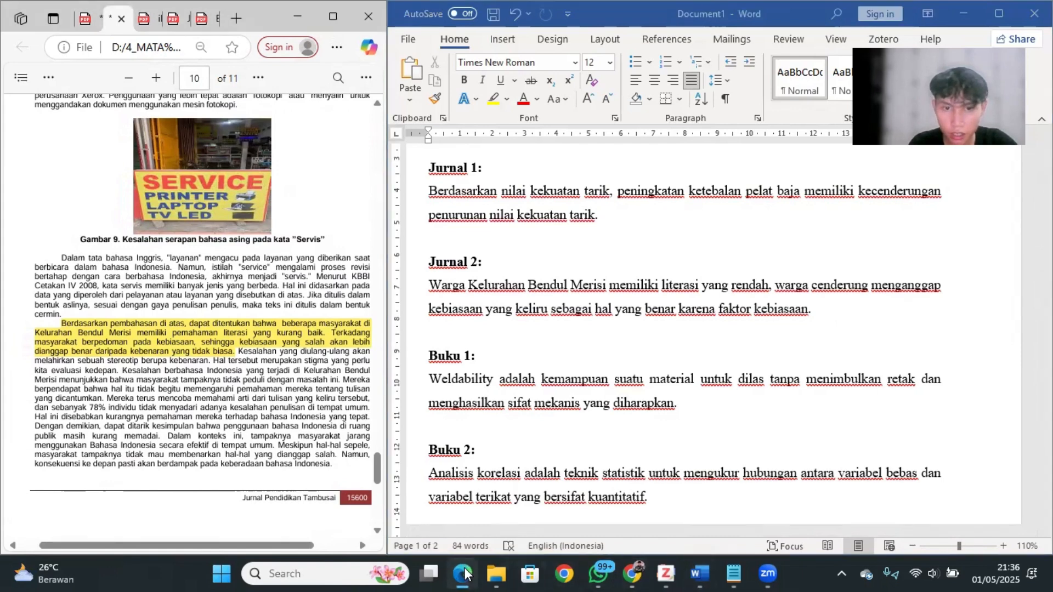
click(733, 573)
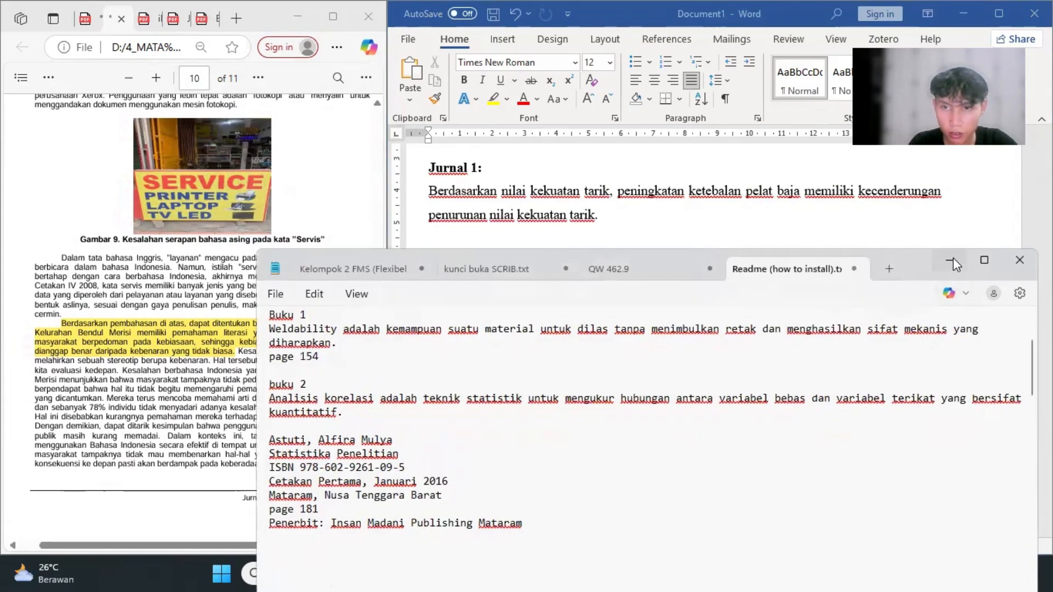
click(950, 263)
click(631, 574)
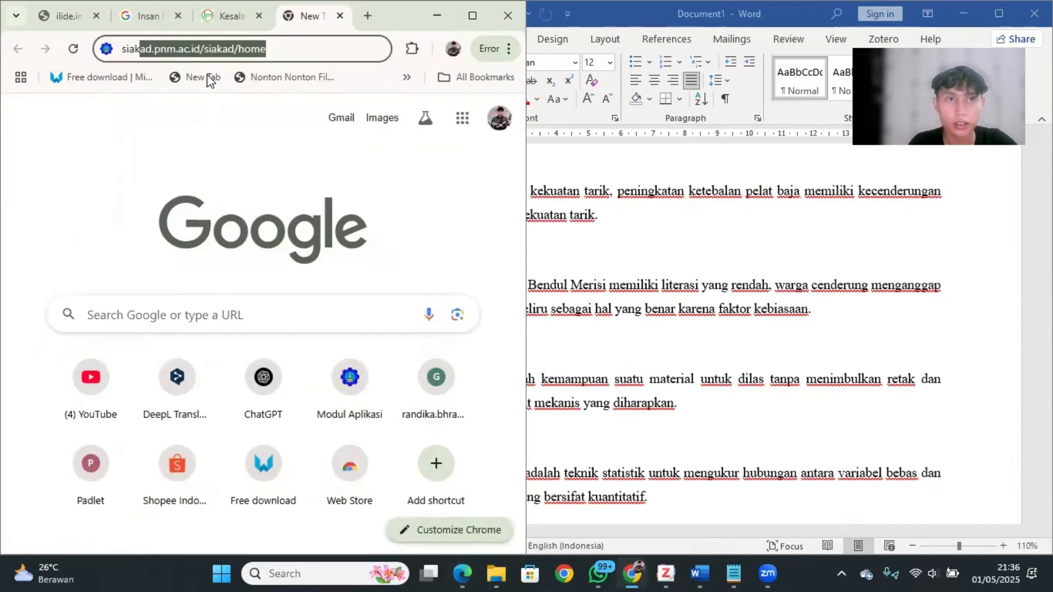
key(ctrl+shift+Tab)
click(70, 17)
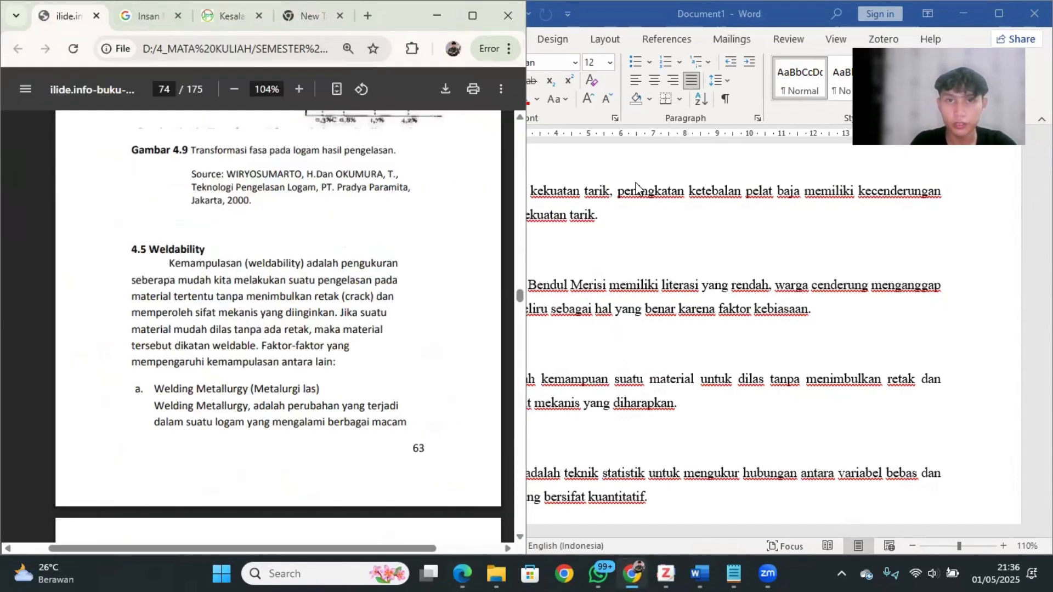
drag(526, 195, 387, 202)
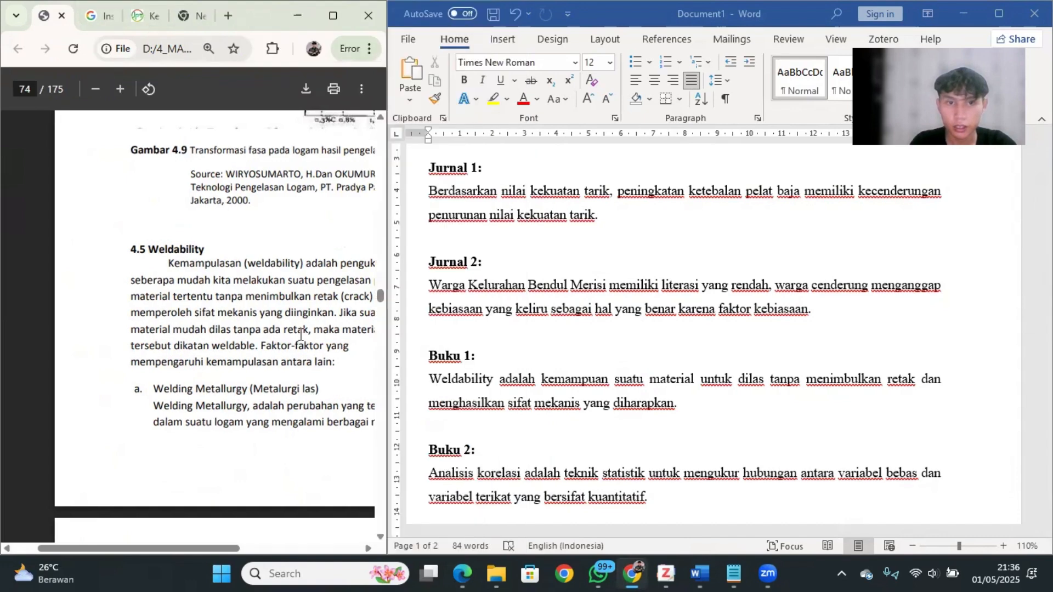
drag(231, 546, 268, 548)
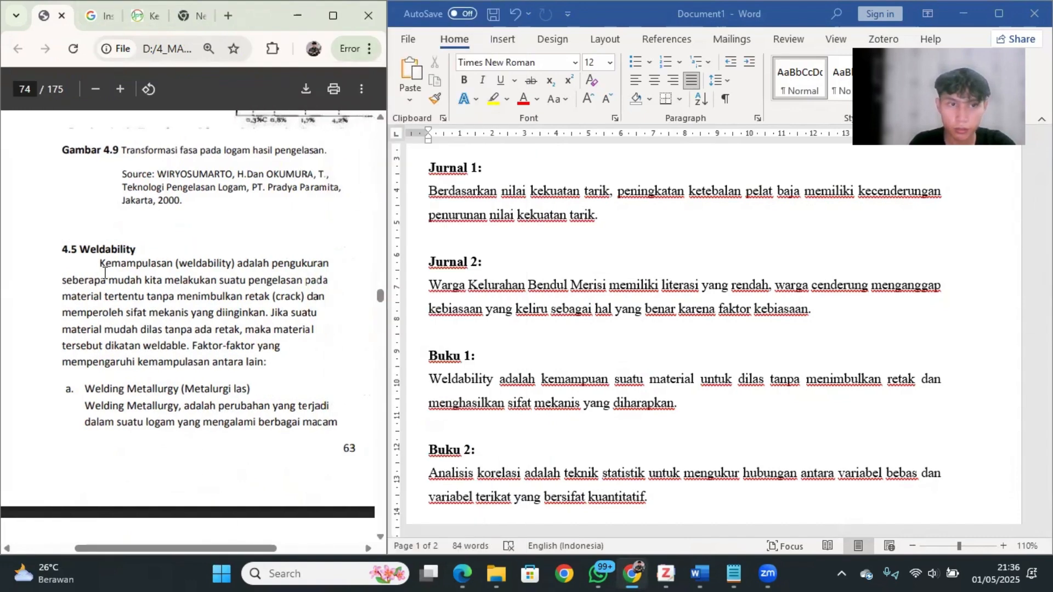
drag(99, 263, 266, 314)
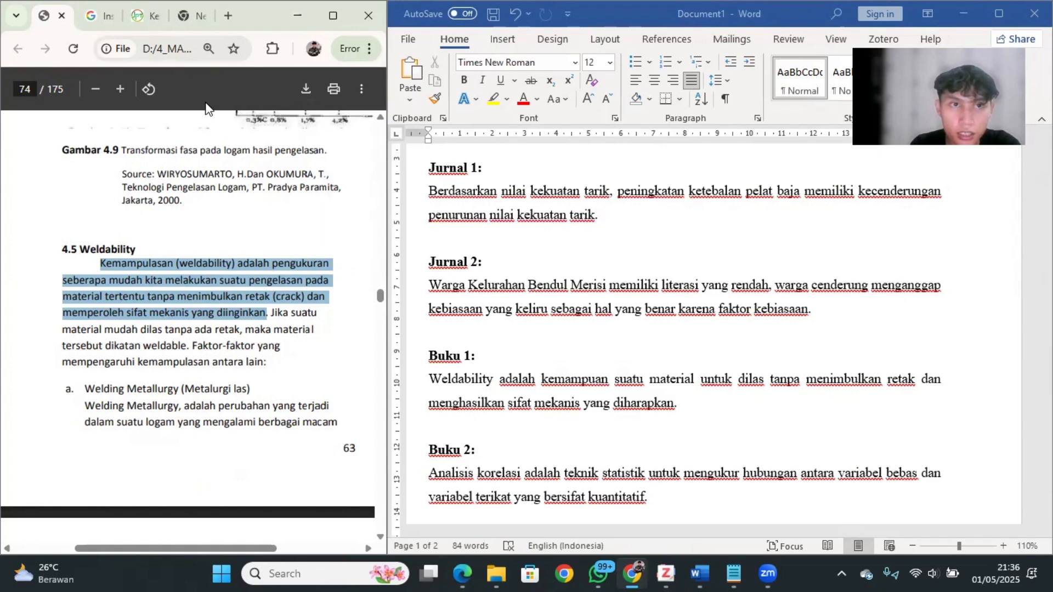
- In the statistics book PDF in Edge, highlight the opening definition sentence of BAB X Analisis Korelasi
click(143, 18)
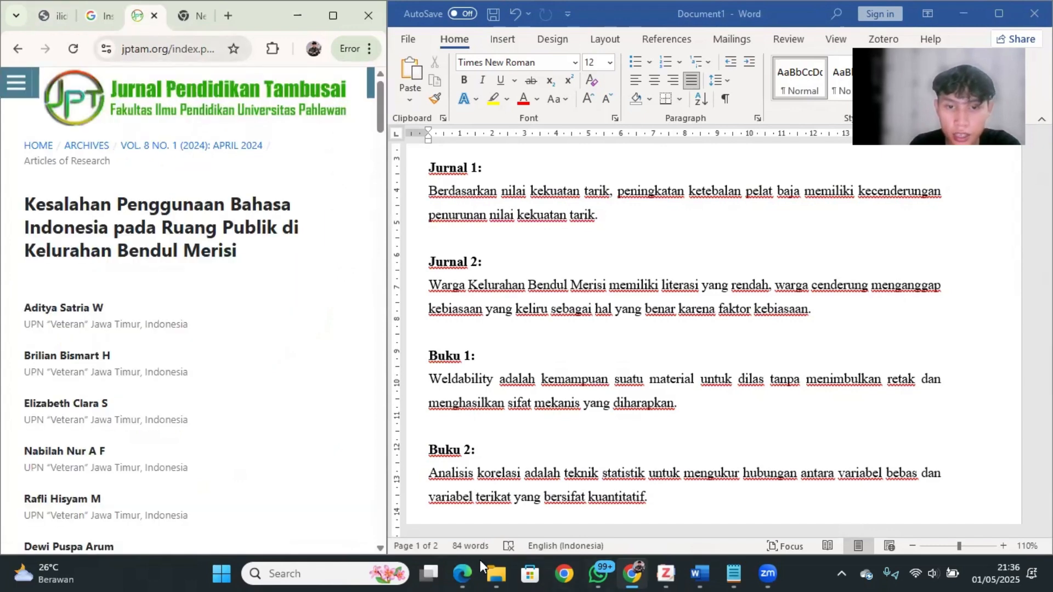
click(462, 573)
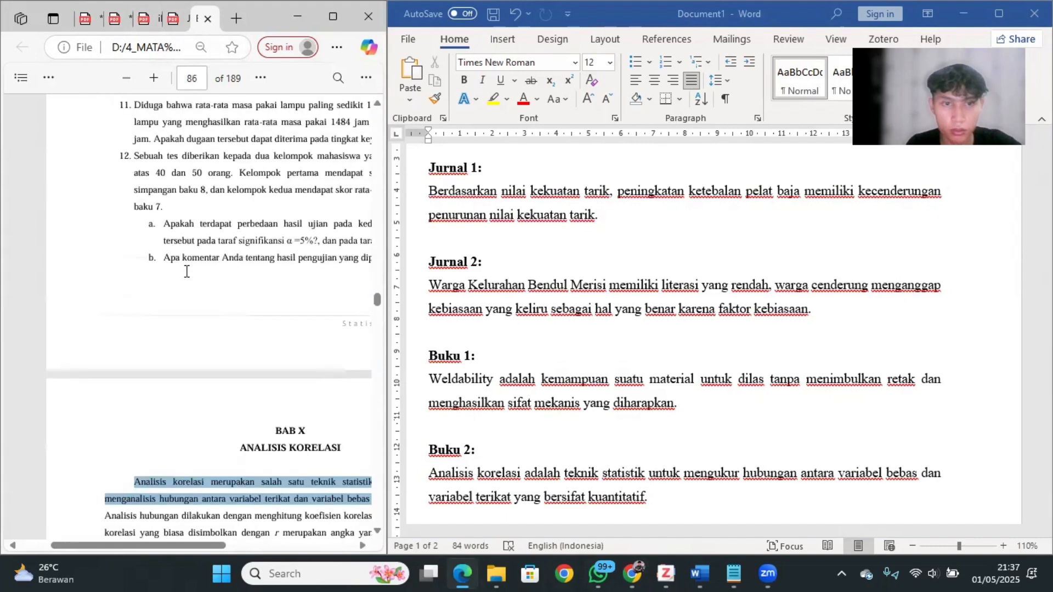
drag(156, 545, 187, 545)
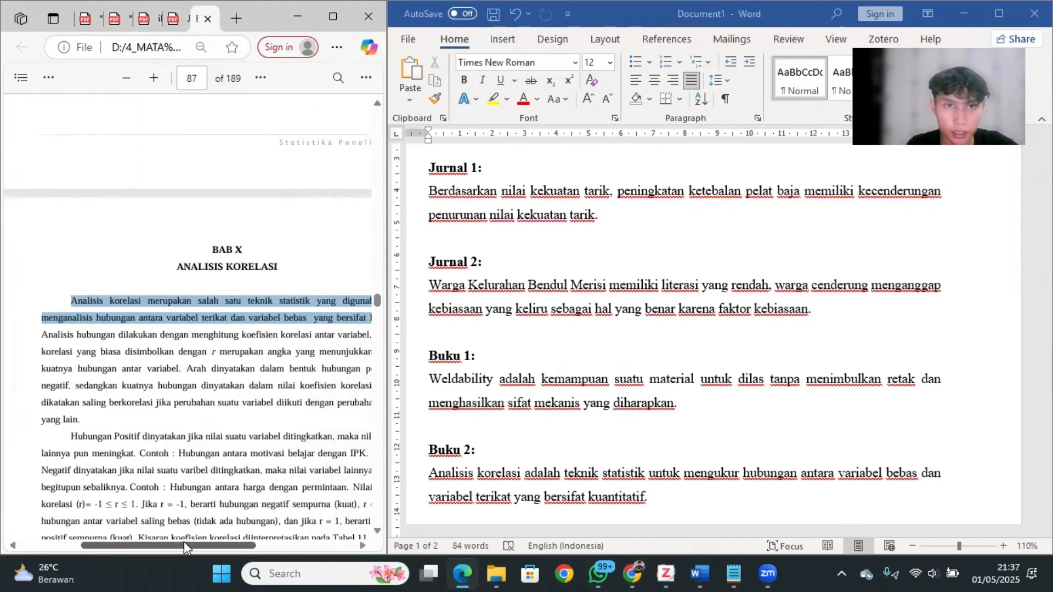
click(366, 78)
click(55, 77)
click(55, 77)
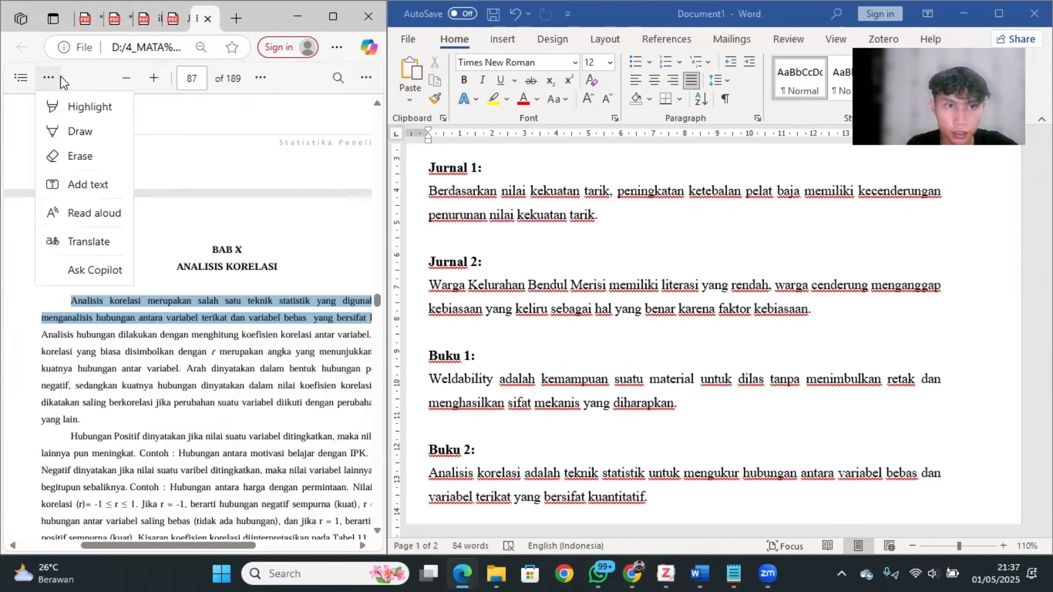
click(85, 107)
drag(73, 302, 333, 321)
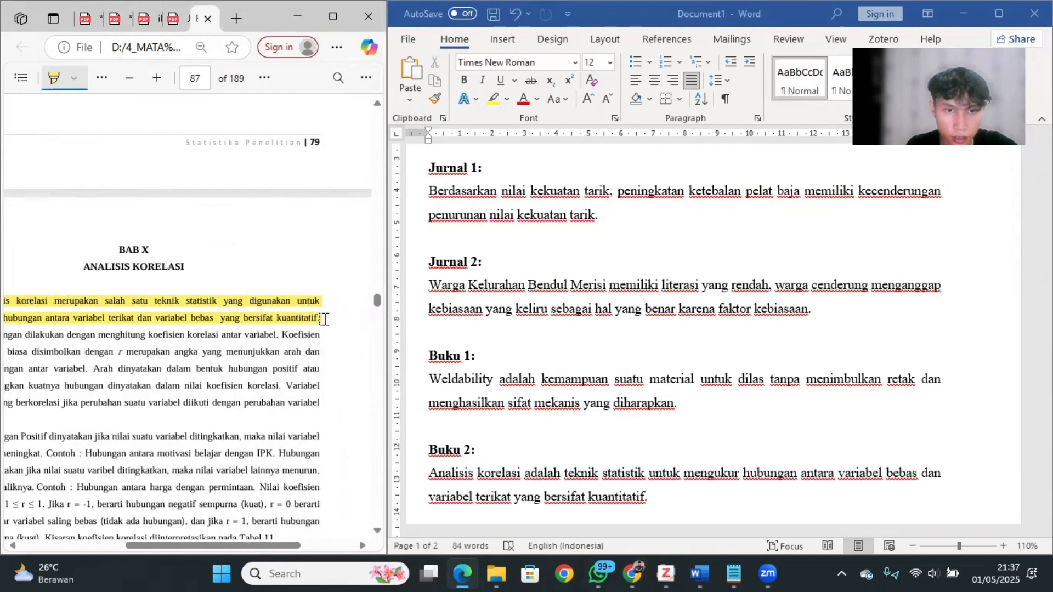
ctrl+scroll(310, 317, down, 2)
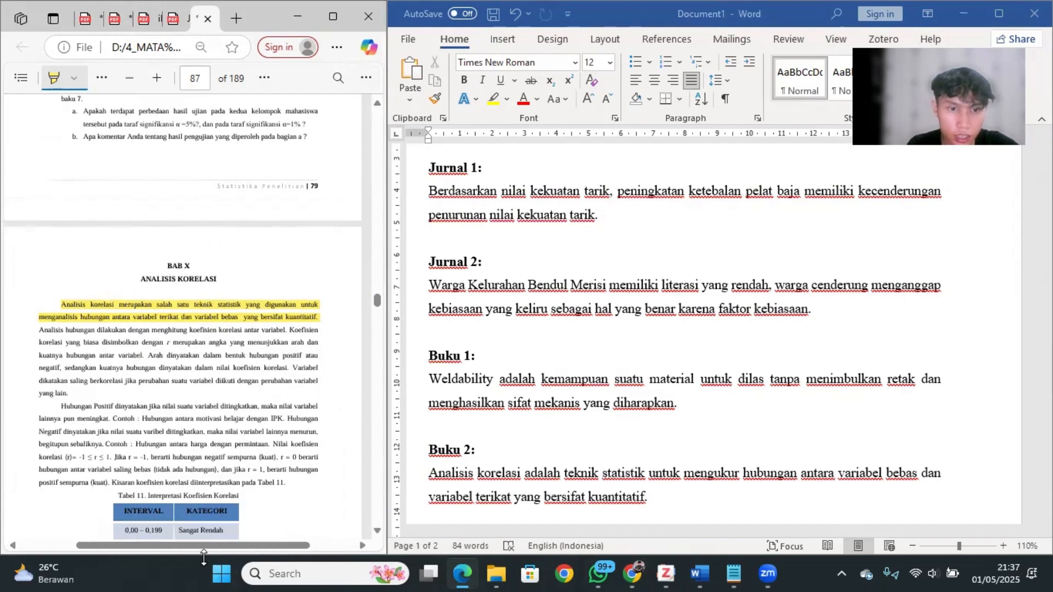
drag(199, 548, 188, 547)
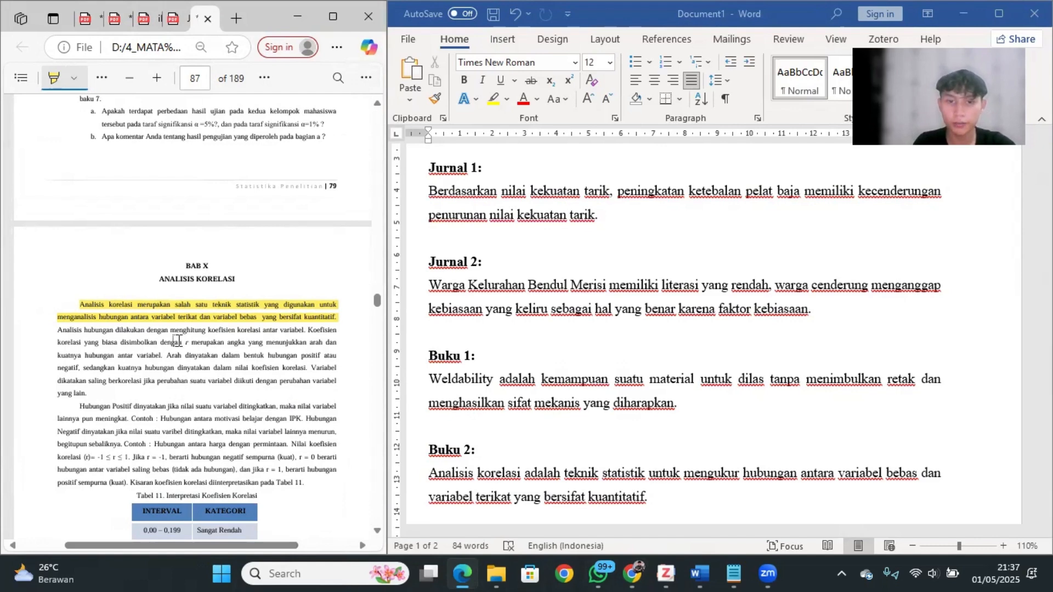
- Review the Word document's source paragraphs and its DAFTAR PUSTAKA page
scroll(605, 427, down, 1)
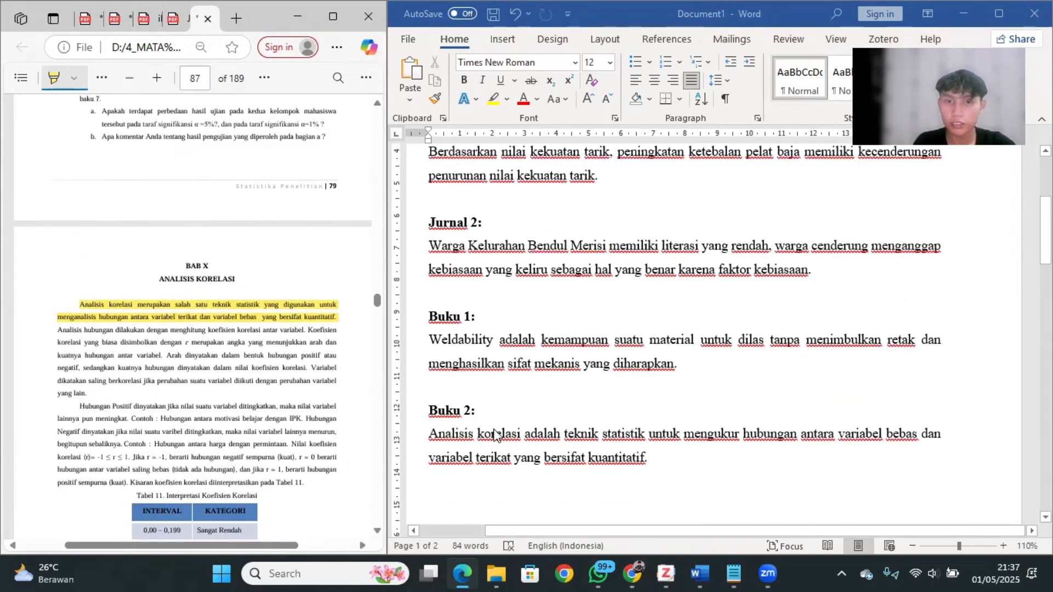
key(alt+Tab)
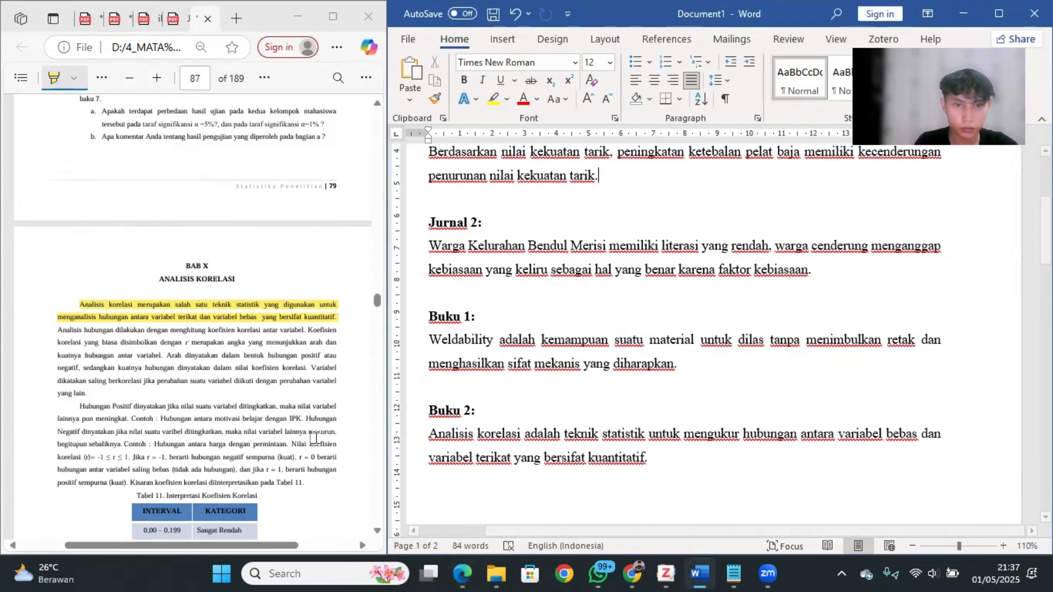
scroll(612, 360, up, 1)
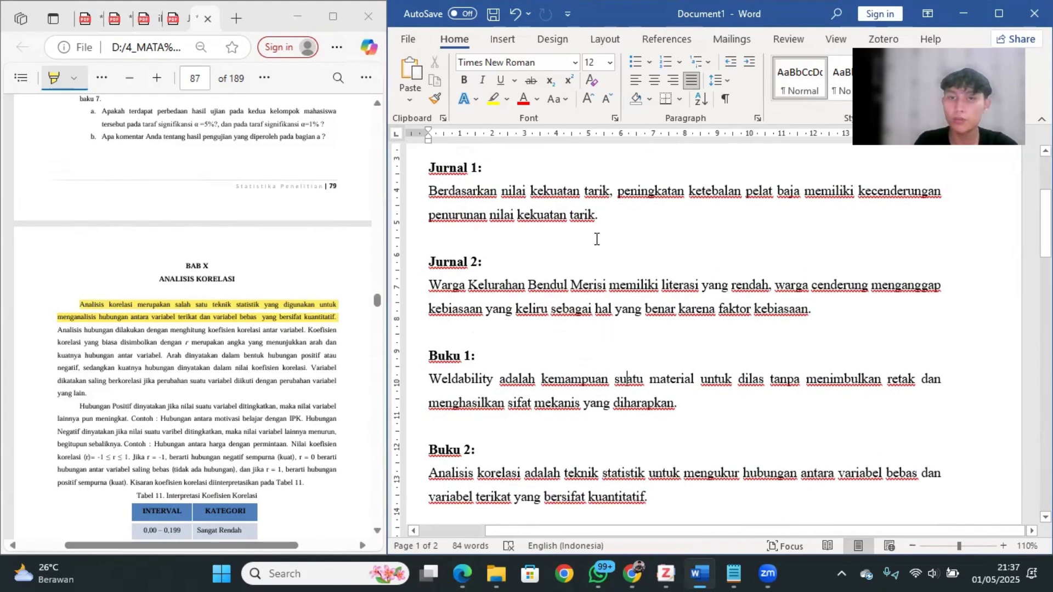
scroll(589, 238, down, 15)
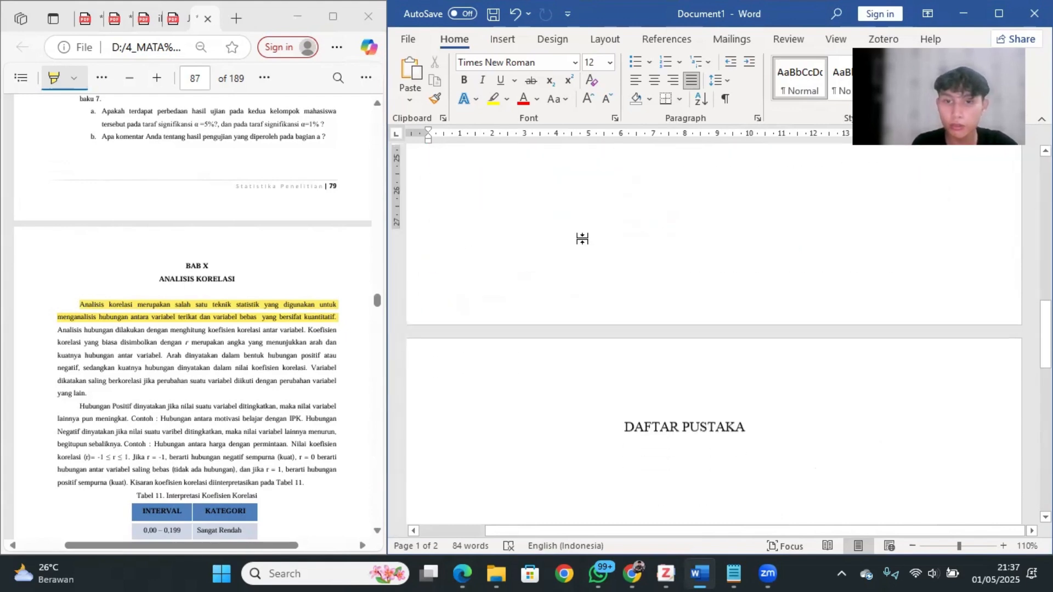
scroll(680, 349, up, 12)
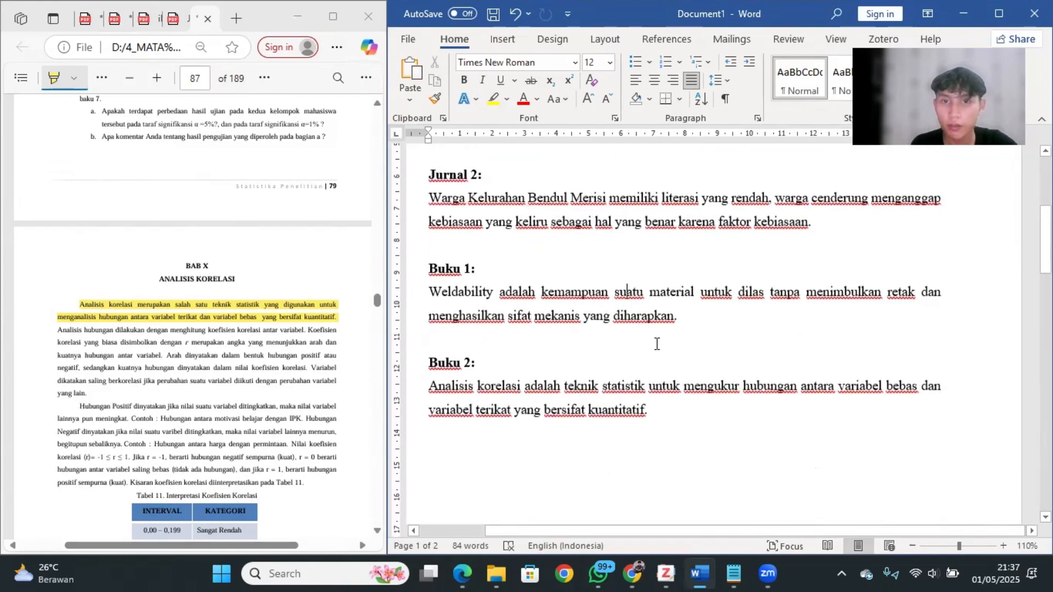
click(630, 383)
scroll(630, 395, down, 1)
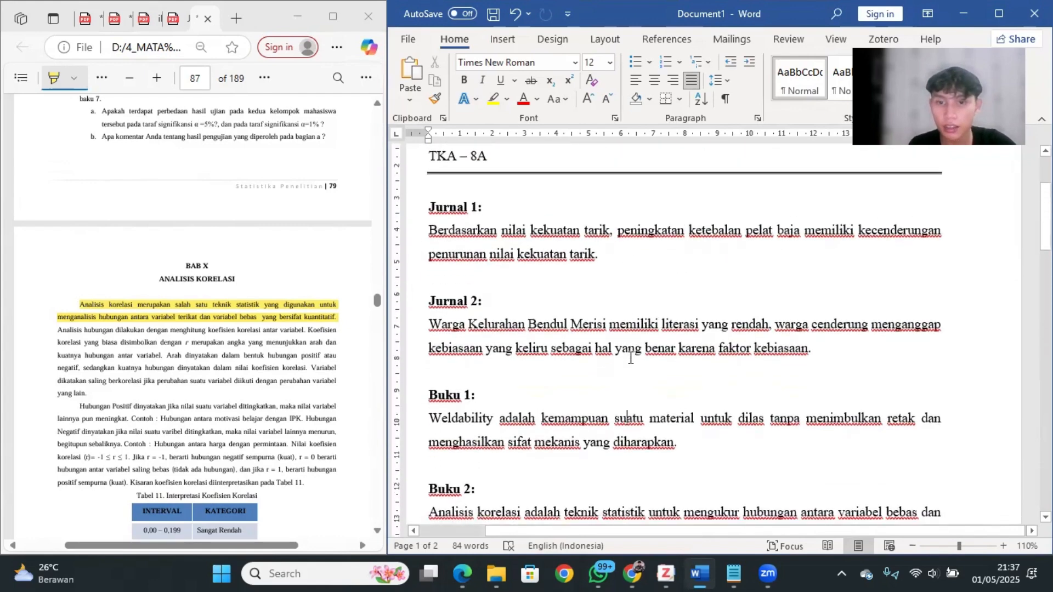
- Switch to Zotero and create a collection named "Tugas Bahasa Indonesia" in My Library
mouse_move(665, 574)
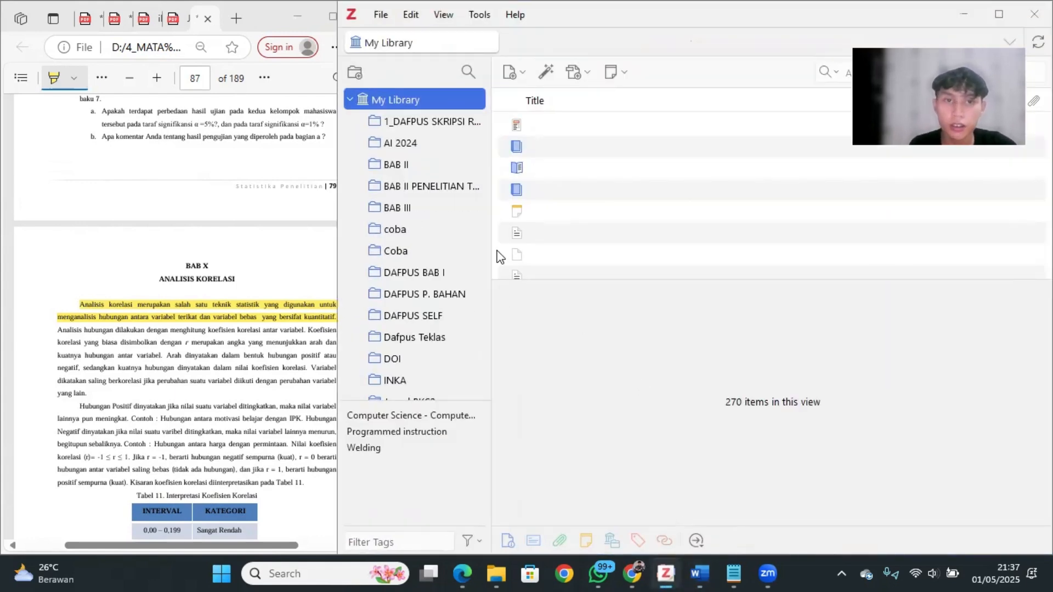
click(356, 74)
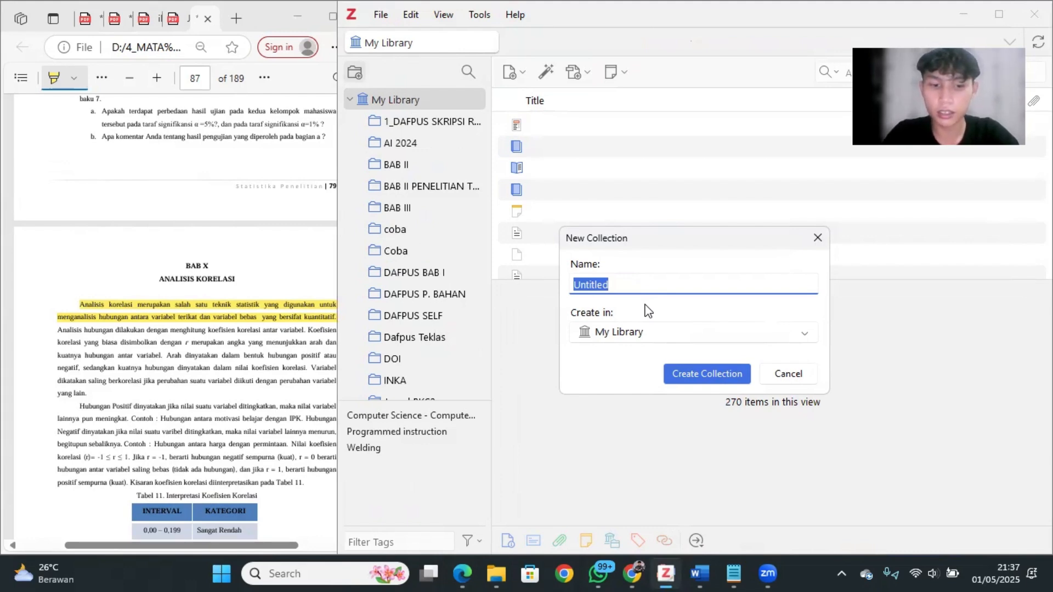
text(Tugas Bhasa I)
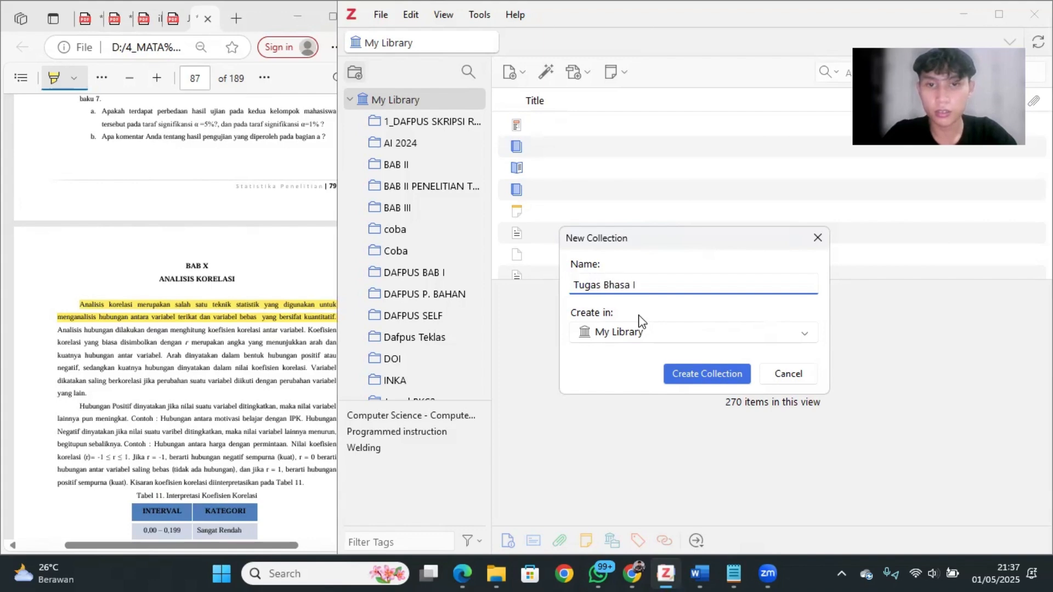
key(BackSpace)
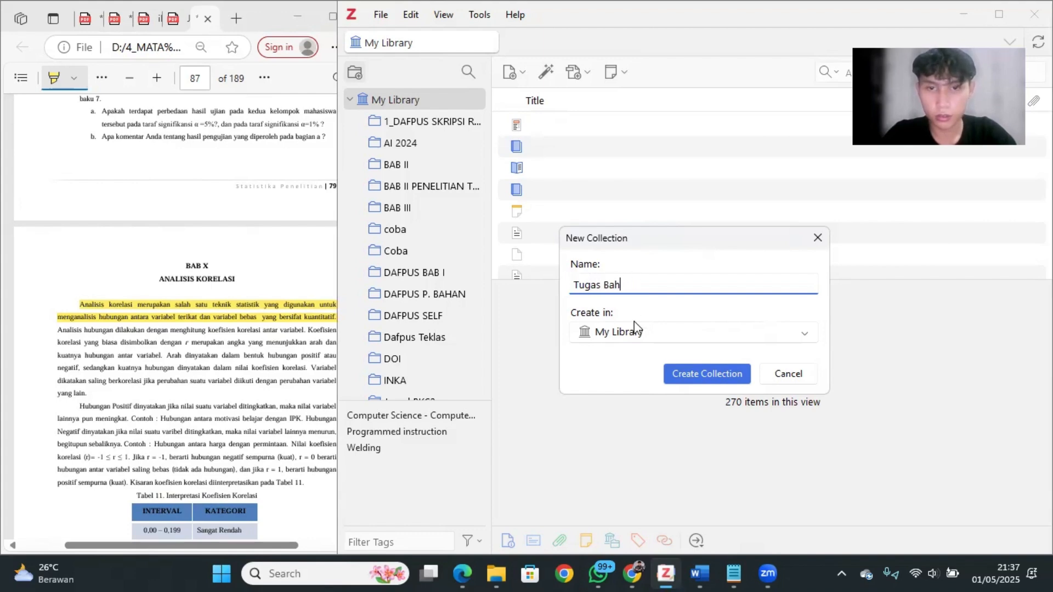
text(Indone)
key(BackSpace)
key(BackSpace)
text(nesia)
key(Return)
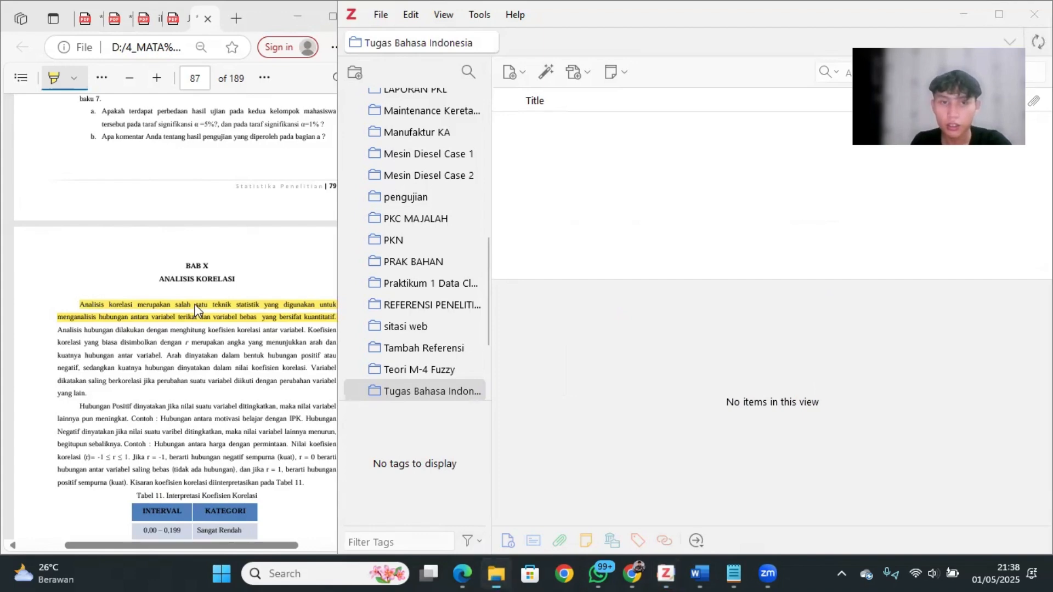
- Import the two journal PDFs from the TUGAS 2 folder in File Explorer into the Tugas Bahasa Indonesia collection
click(494, 572)
drag(206, 180, 616, 223)
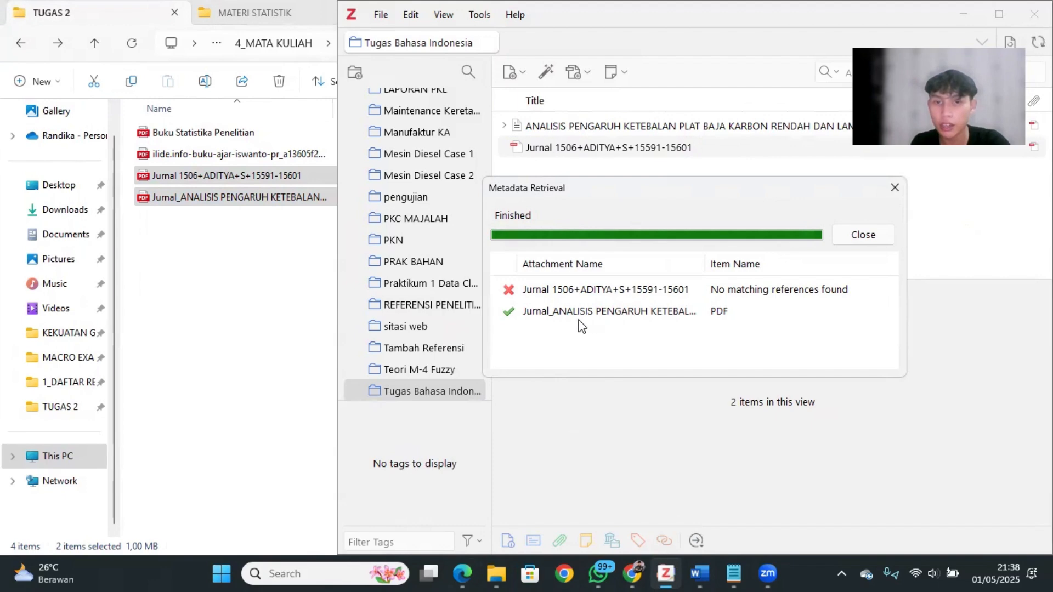
- Close the metadata retrieval results and review the details retrieved for the ANALISIS PENGARUH KETEBALAN PLAT BAJA journal article
click(893, 188)
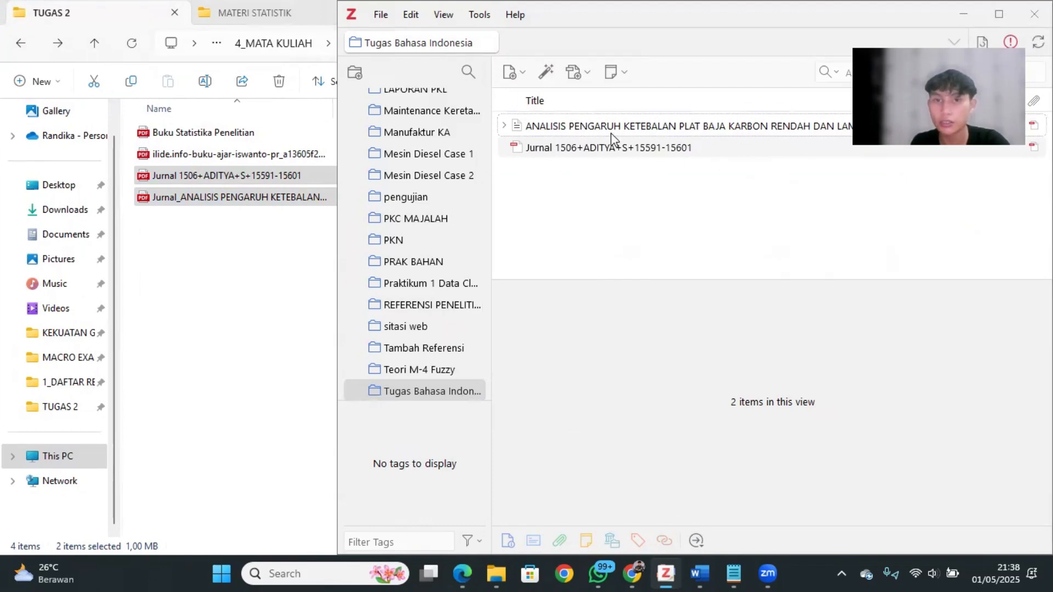
click(611, 132)
click(984, 21)
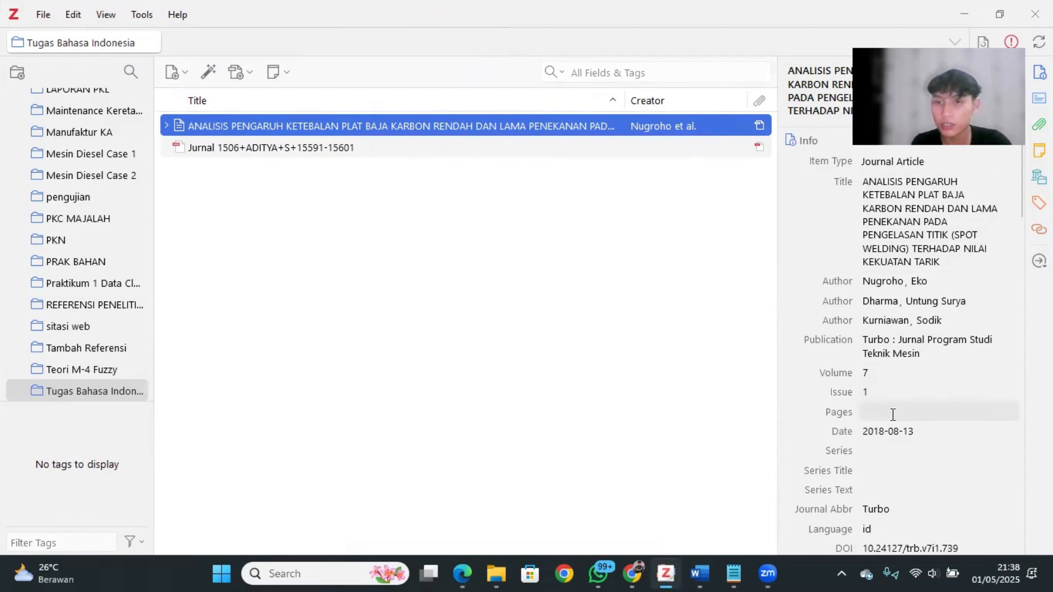
scroll(893, 413, down, 5)
scroll(891, 417, up, 5)
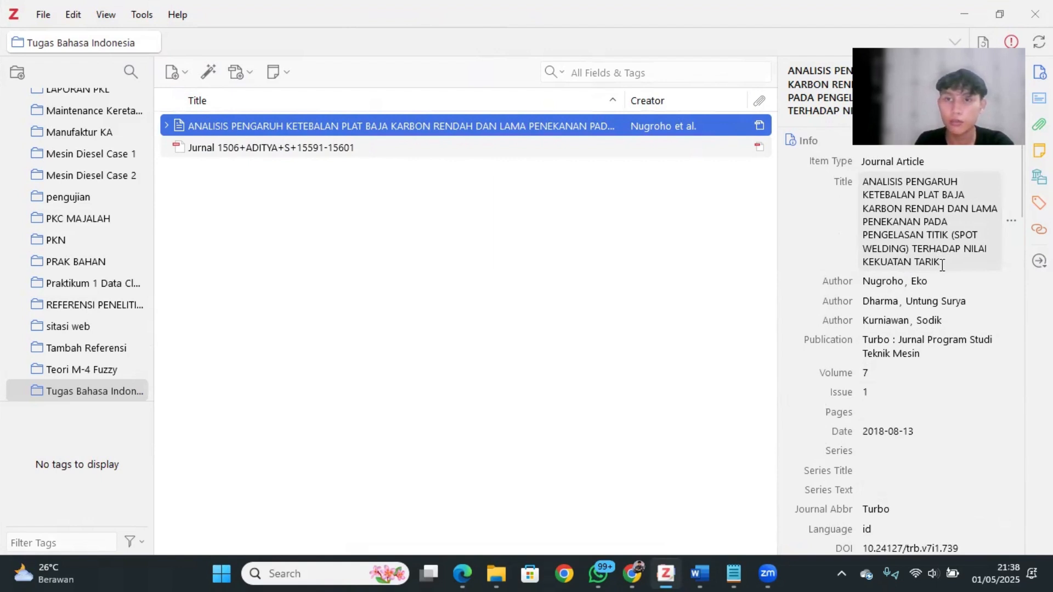
- Create a parent item by manual entry for the Jurnal 1506 PDF and set its item type to Journal Article
click(252, 156)
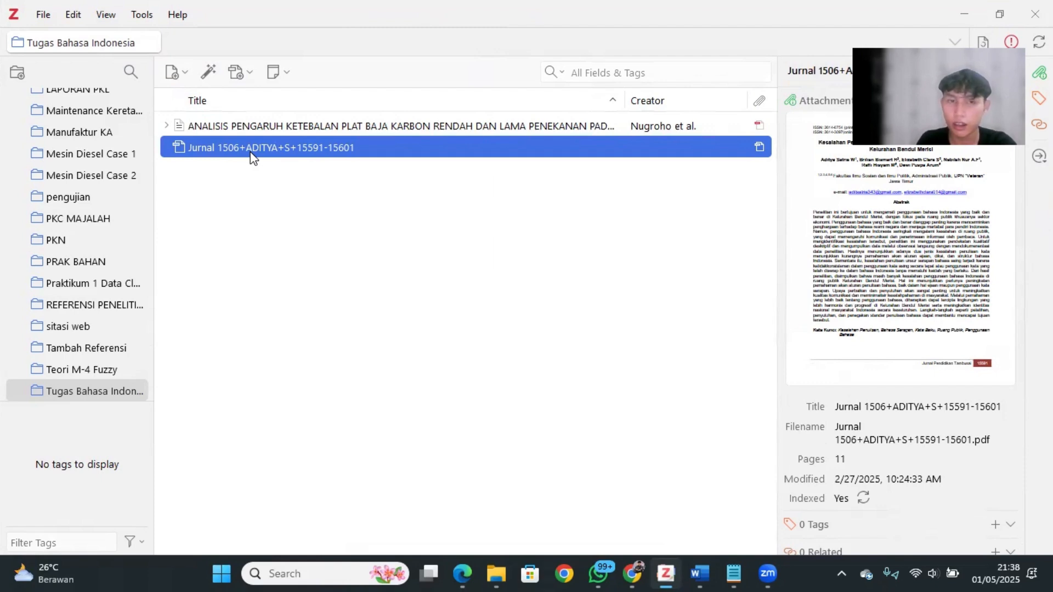
right_click(252, 157)
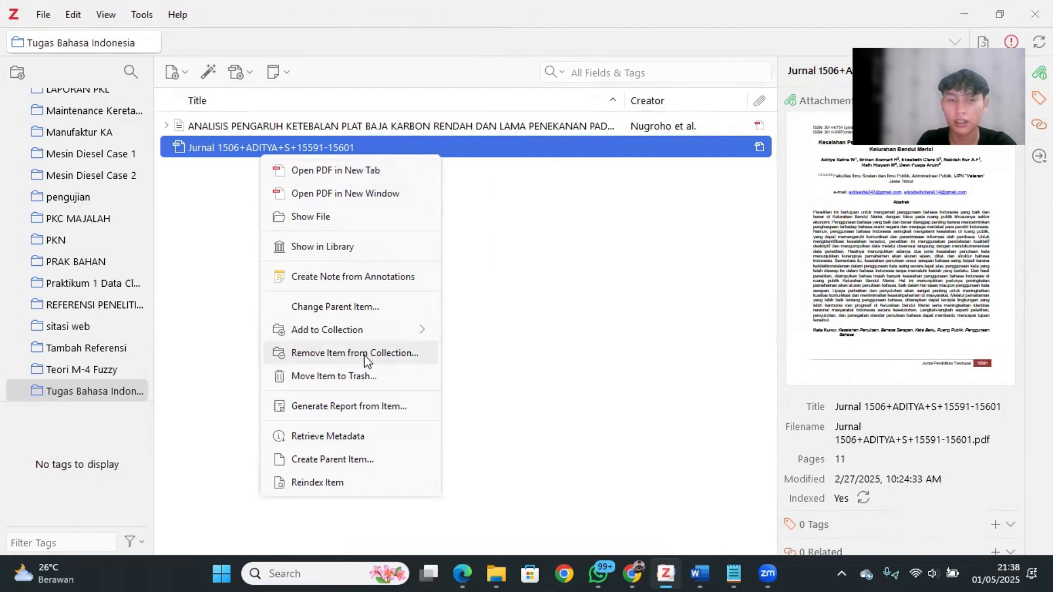
click(336, 467)
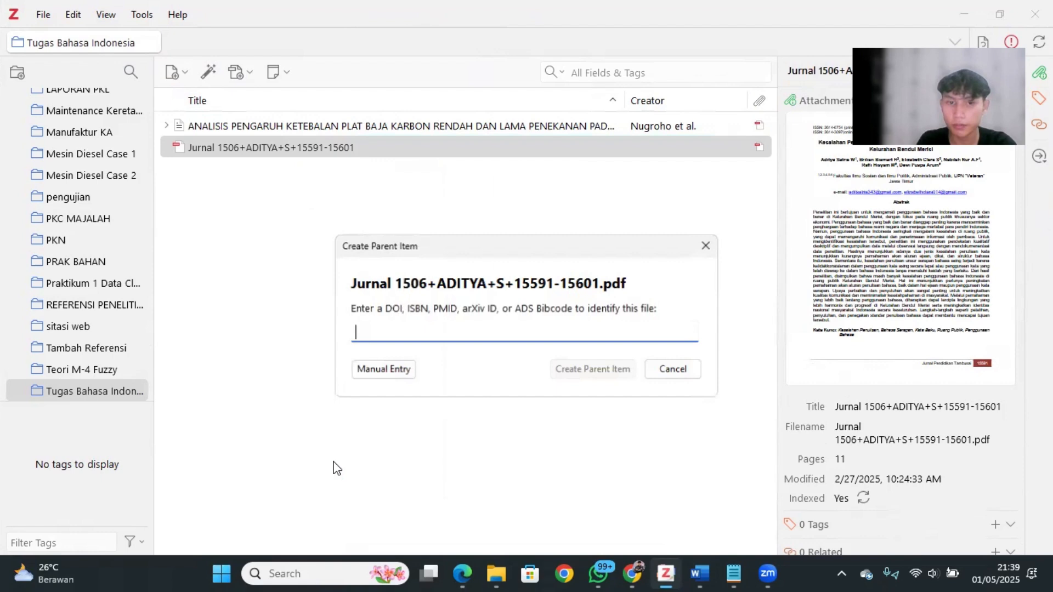
click(382, 370)
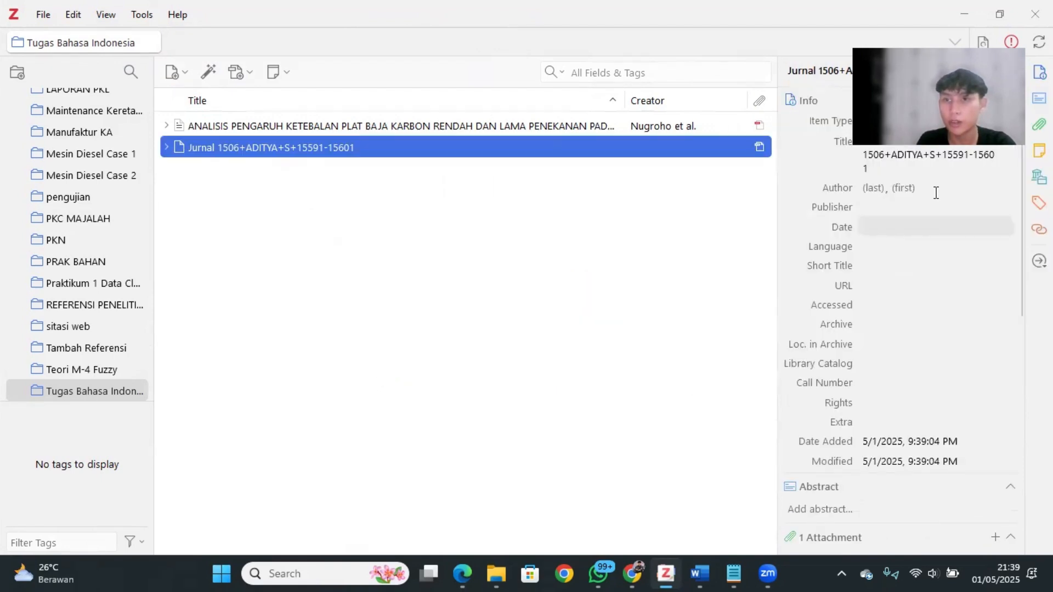
click(919, 127)
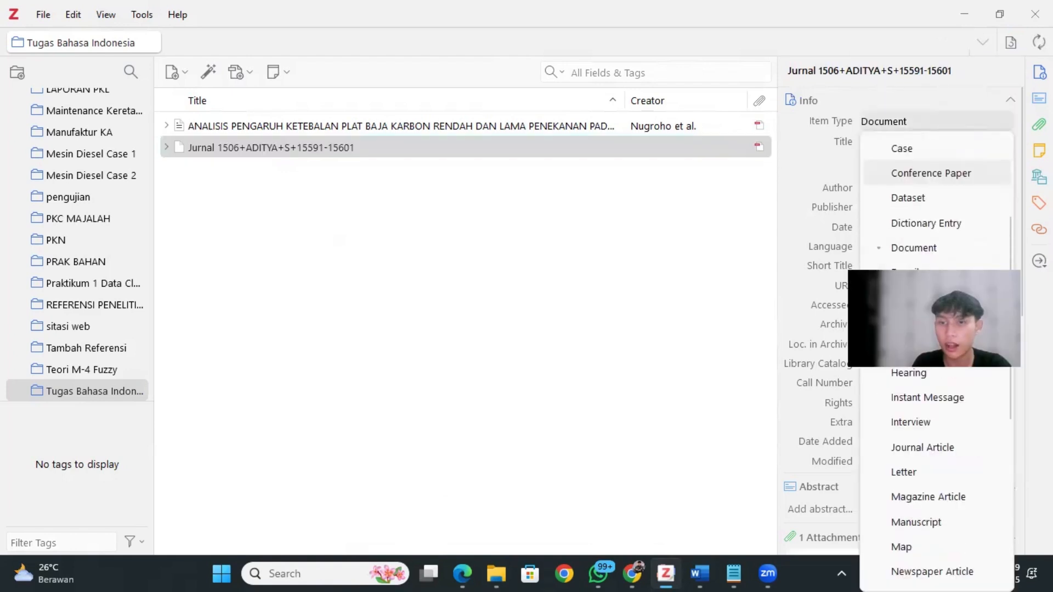
click(922, 448)
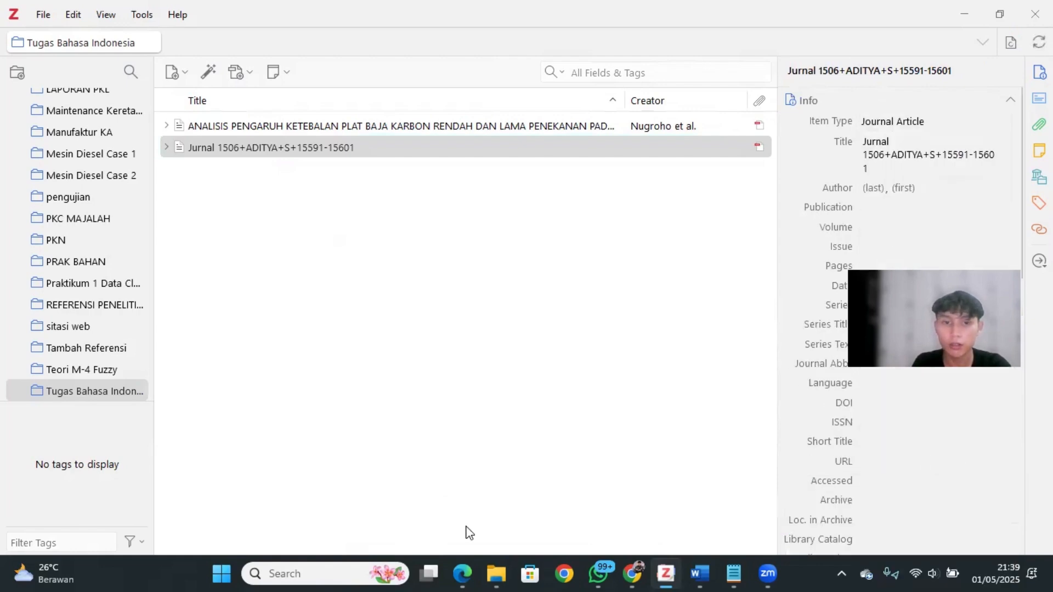
- Switch to the Jurnal 1506 PDF in Edge and copy the first author's last-name initial into the Zotero item's author last name
click(462, 573)
scroll(241, 300, up, 10)
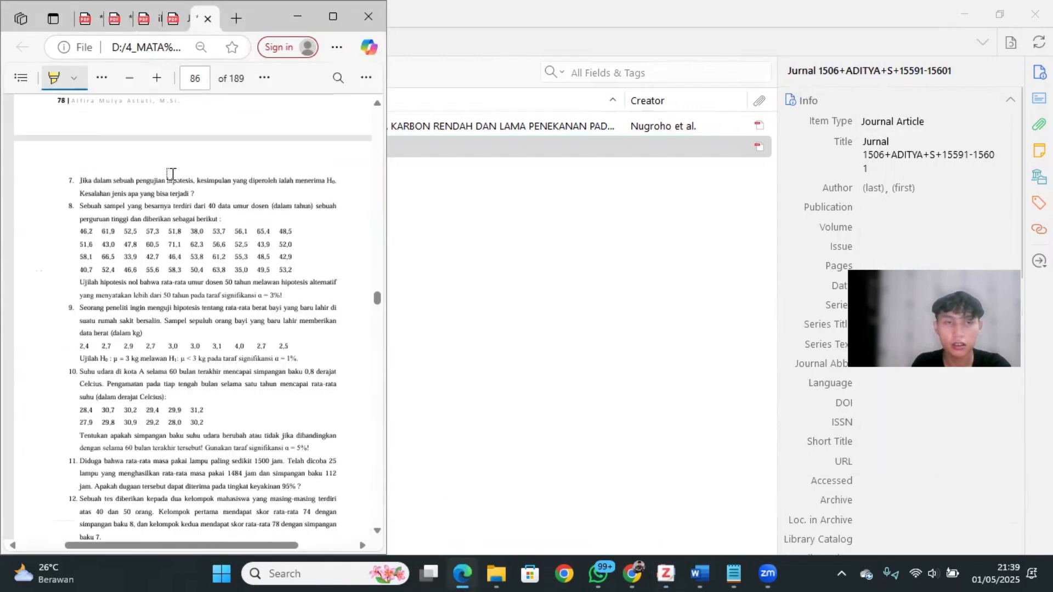
scroll(173, 171, up, 2)
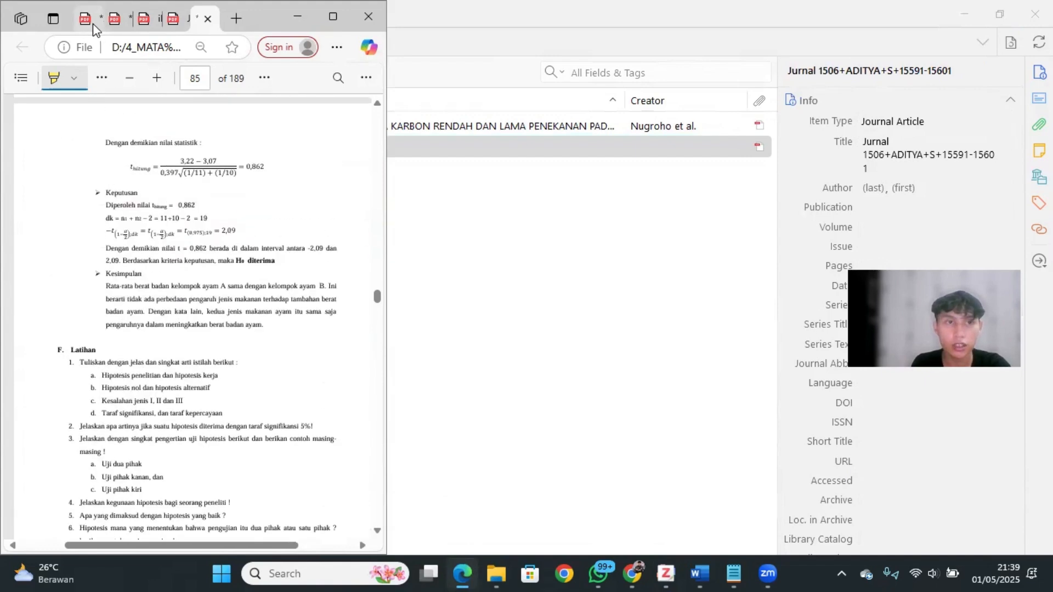
click(168, 20)
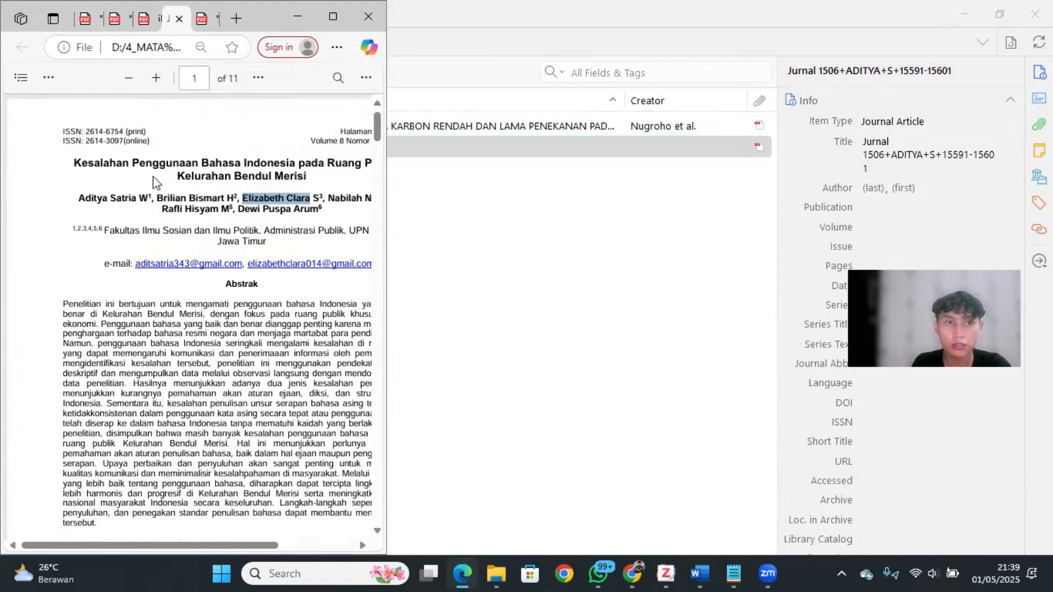
drag(148, 201, 140, 200)
key(ctrl+c)
click(880, 189)
key(ctrl+v)
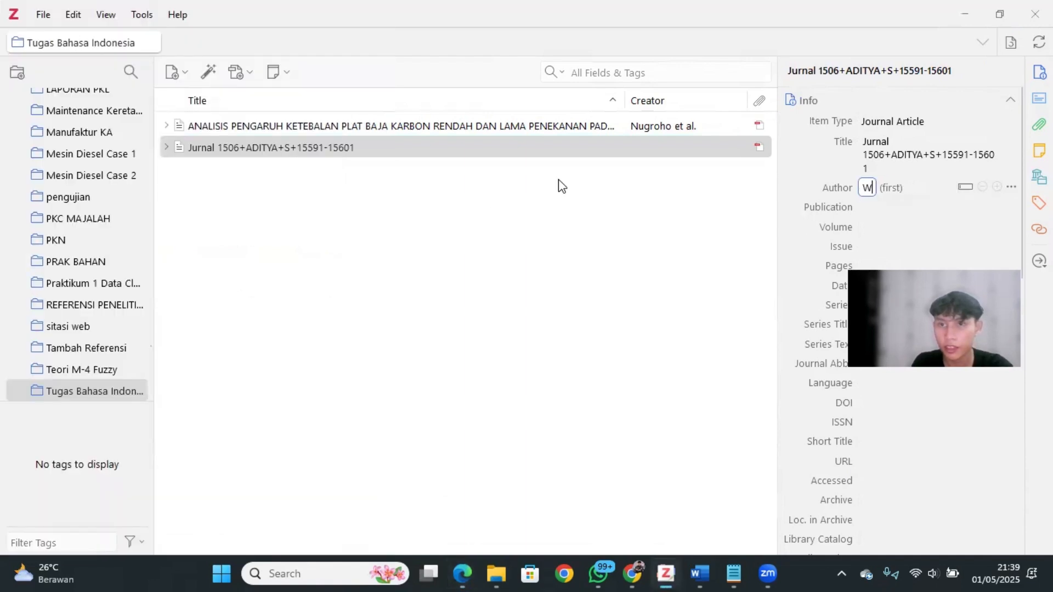
- Arrange Zotero side by side with the journal PDF and copy the first author's given names into the author's first name
drag(658, 15, 1052, 176)
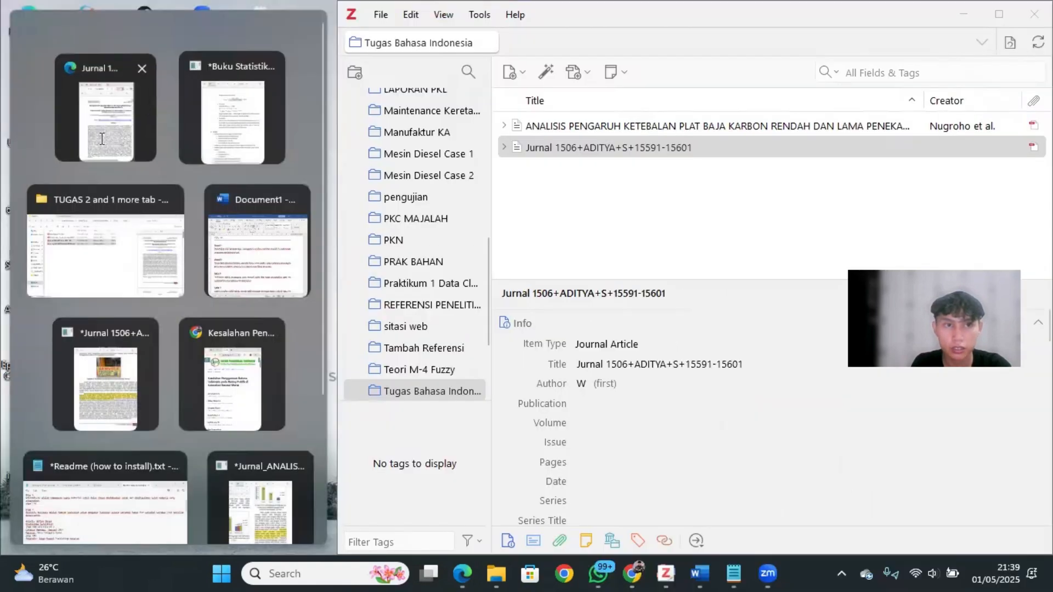
click(104, 143)
drag(78, 199, 136, 199)
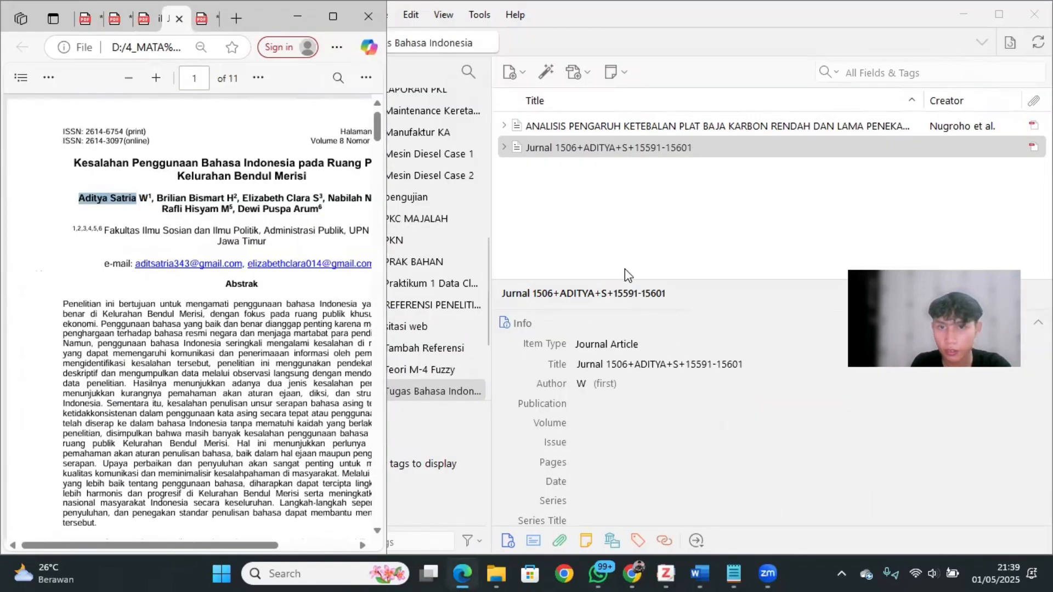
click(605, 383)
key(ctrl+v)
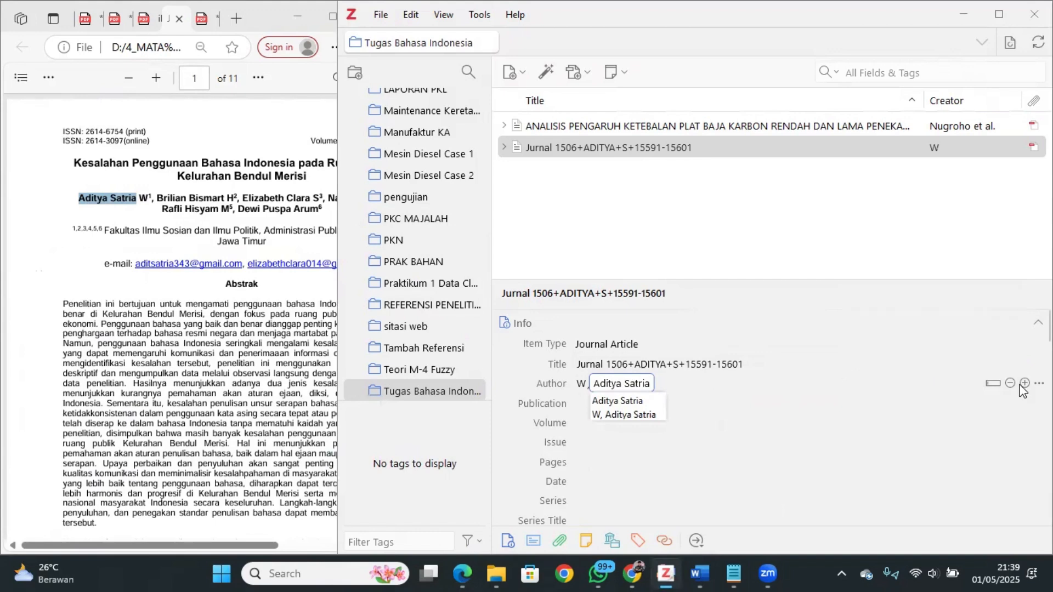
key(Return)
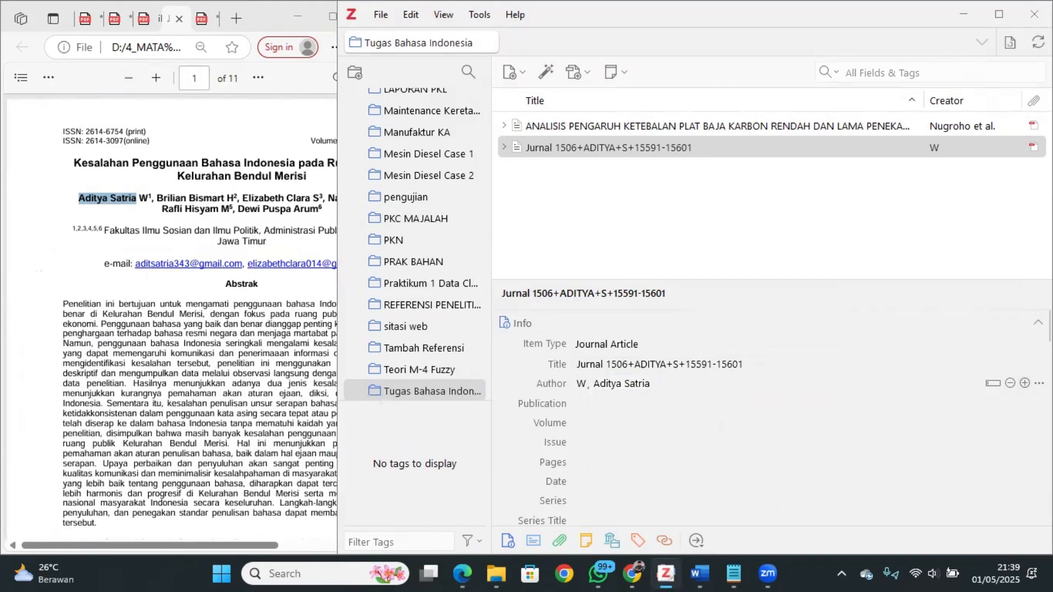
- Add a second author to the Jurnal 1506 item, copying the last-name initial and given names from the PDF's author line
click(1025, 383)
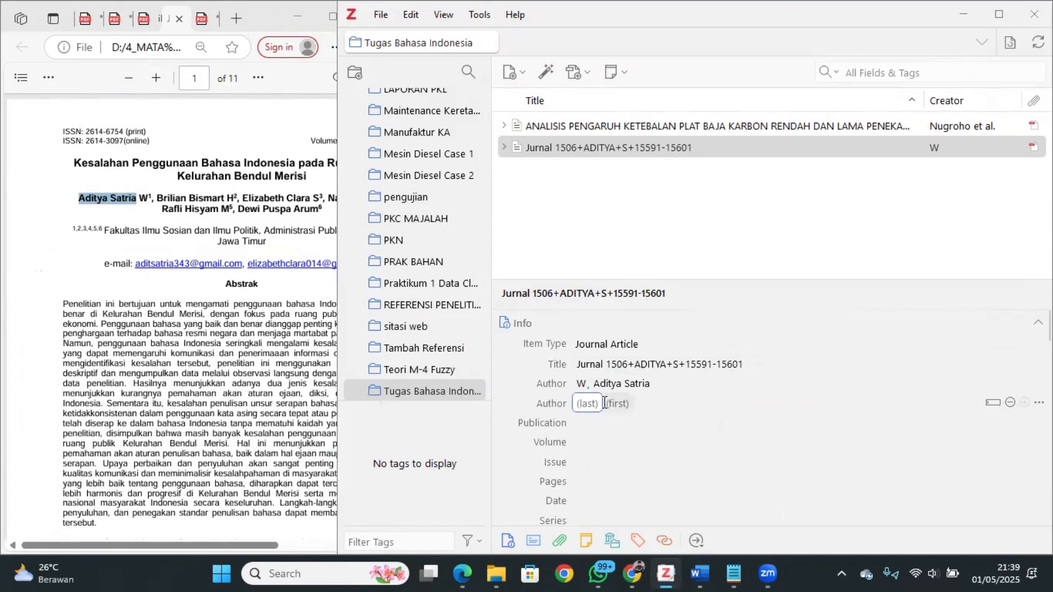
click(185, 189)
right_click(230, 200)
click(231, 198)
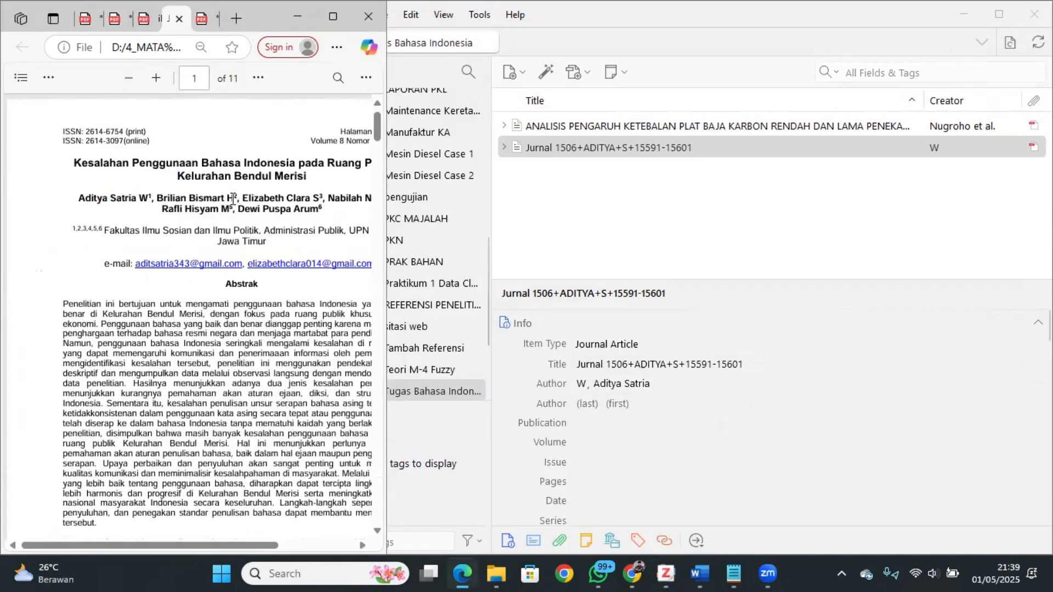
click(590, 404)
key(ctrl+v)
drag(156, 198, 223, 203)
key(ctrl+c)
click(603, 404)
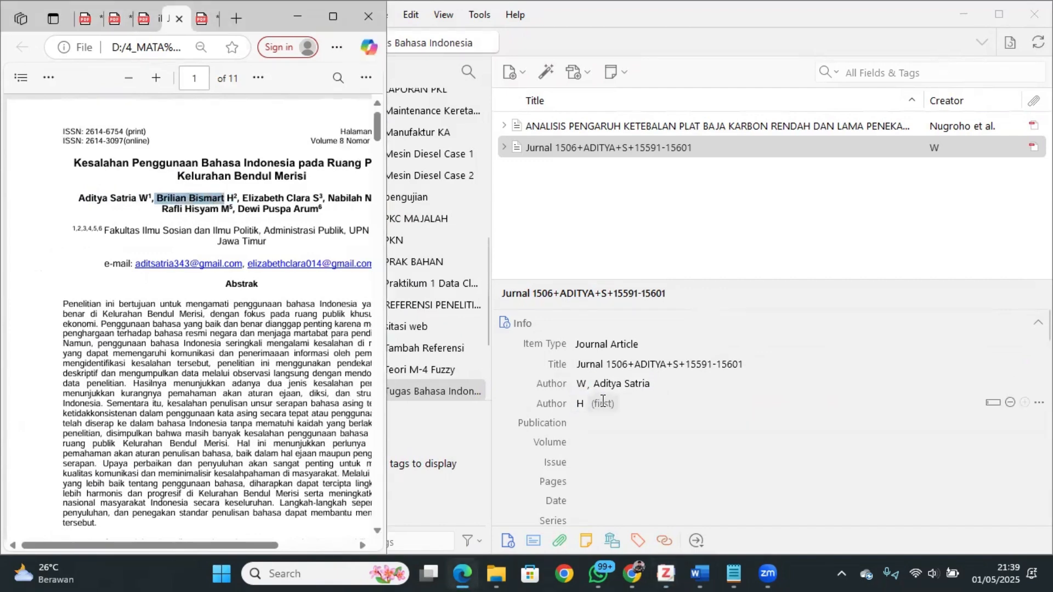
key(ctrl+v)
key(Return)
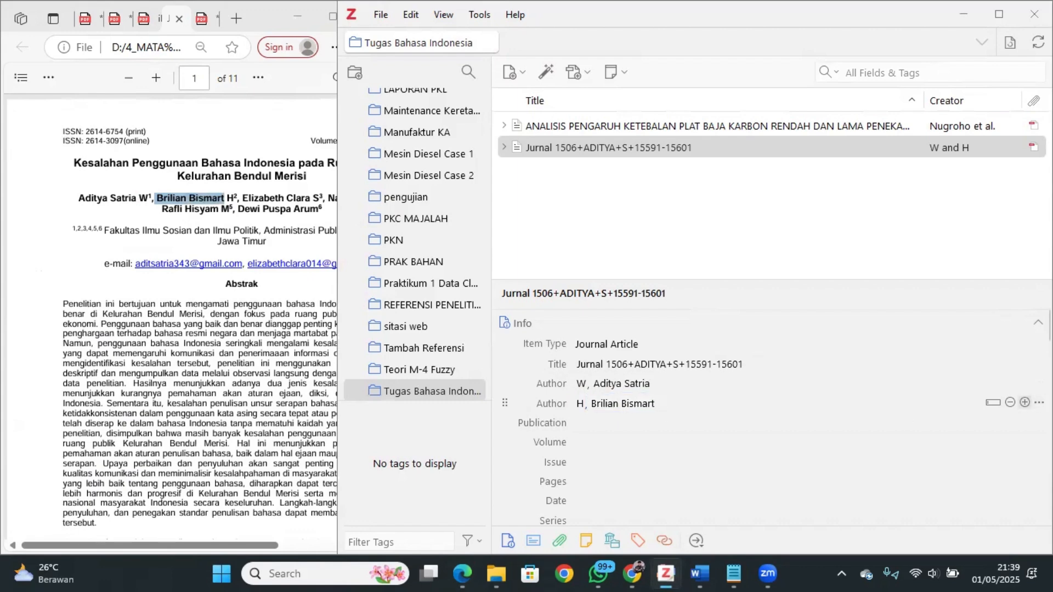
- Add a third author to the Jurnal 1506 item with the last-name initial and given names copied from the PDF
click(1024, 401)
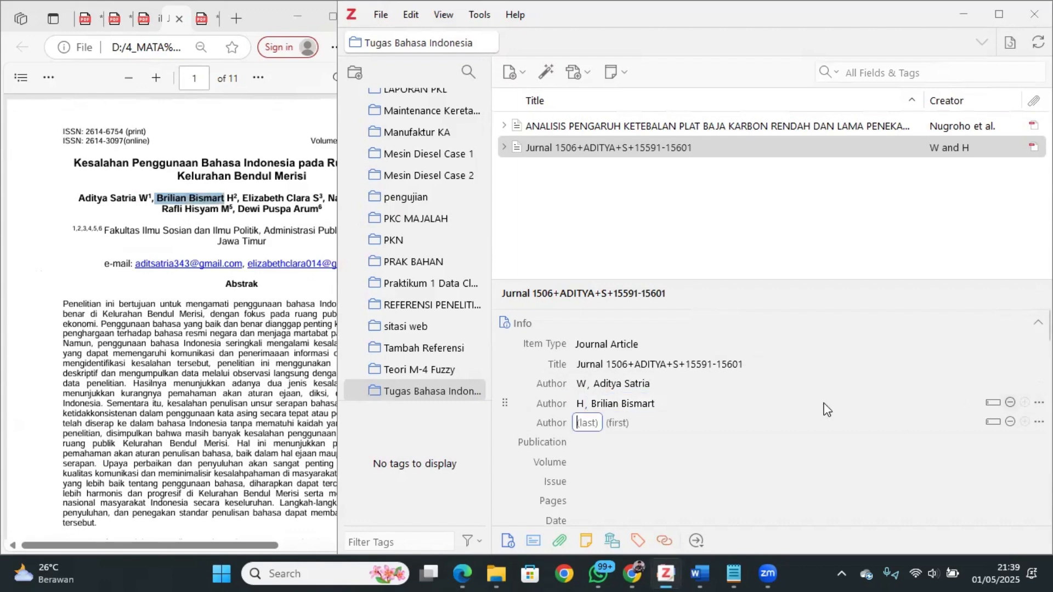
click(319, 202)
drag(318, 201, 312, 200)
key(ctrl+c)
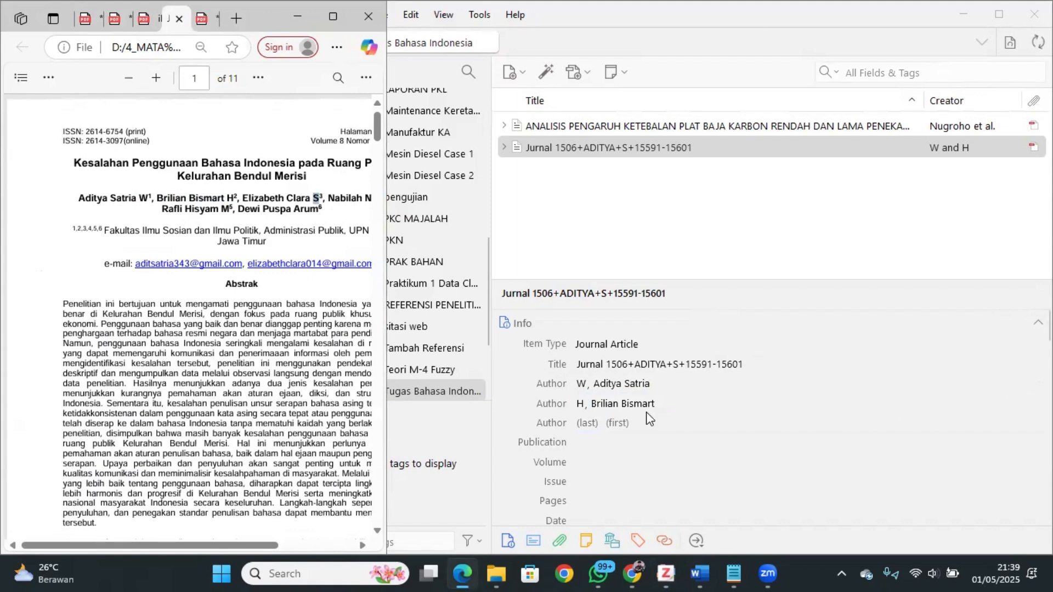
click(584, 421)
key(ctrl+v)
click(279, 222)
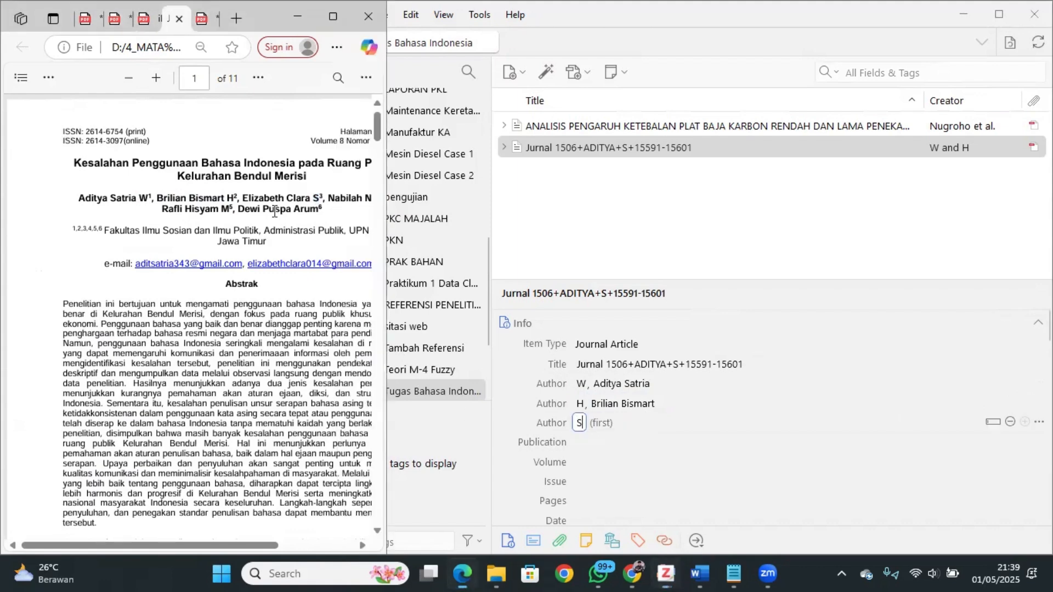
drag(242, 198, 305, 201)
key(ctrl+c)
click(601, 423)
key(ctrl+v)
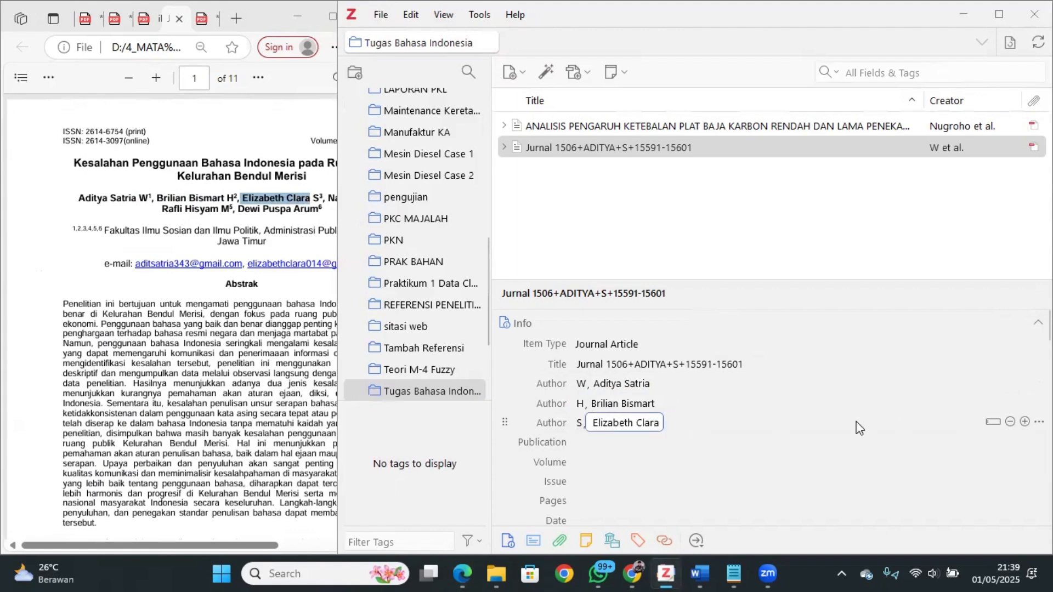
click(953, 421)
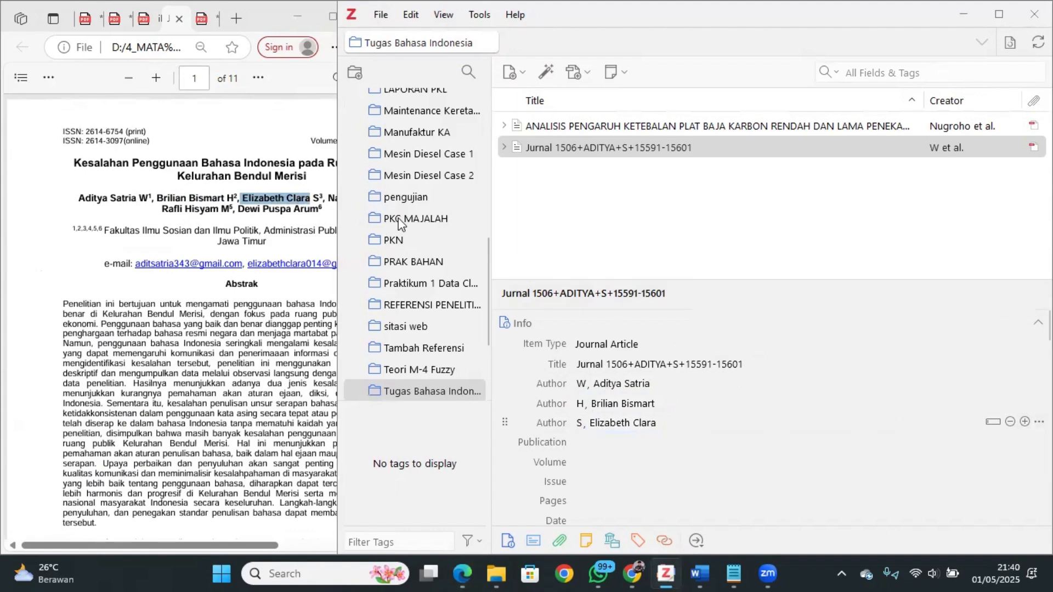
- Add a fourth author to the Jurnal 1506 item, filling in last and first name from the PDF's author line
click(1024, 422)
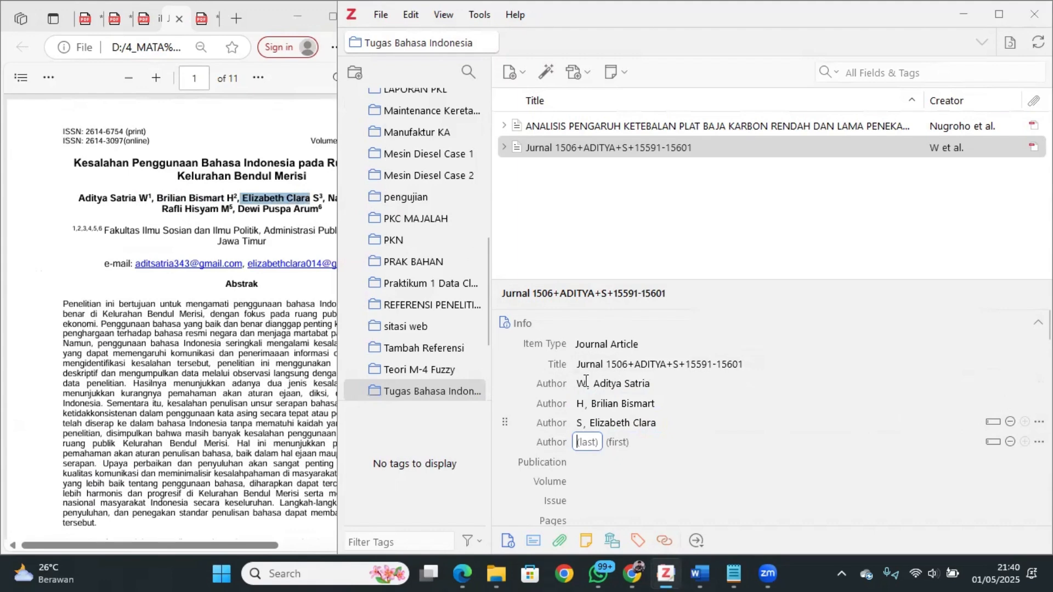
click(235, 216)
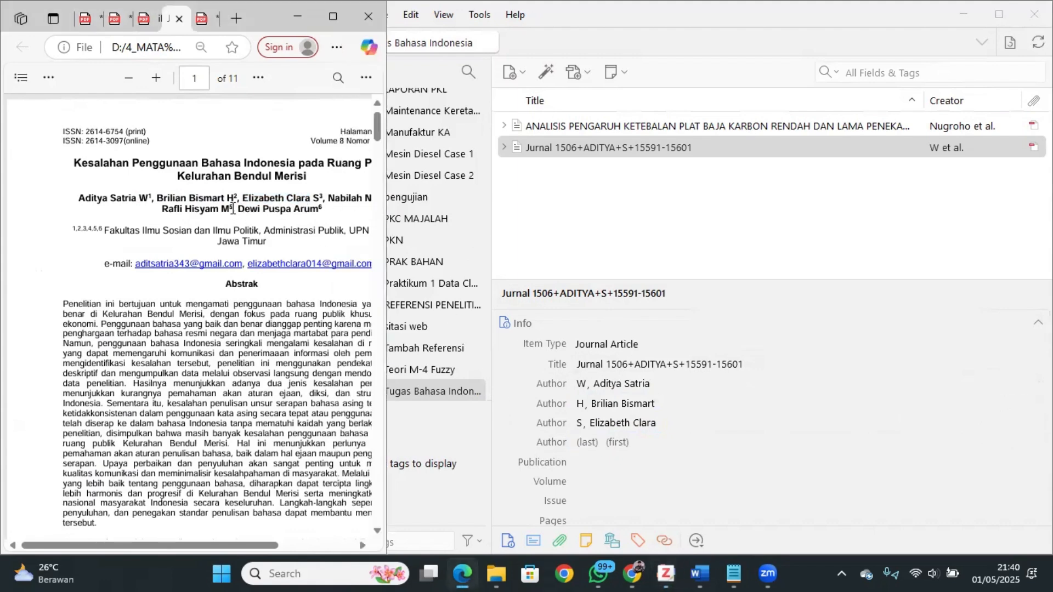
scroll(239, 216, down, 1)
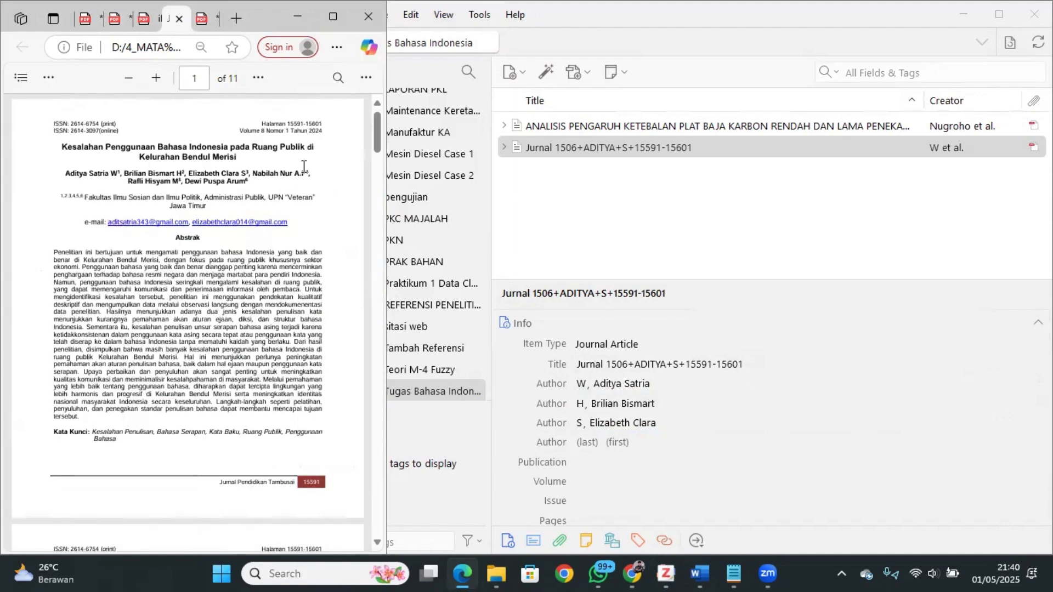
scroll(301, 172, up, 1)
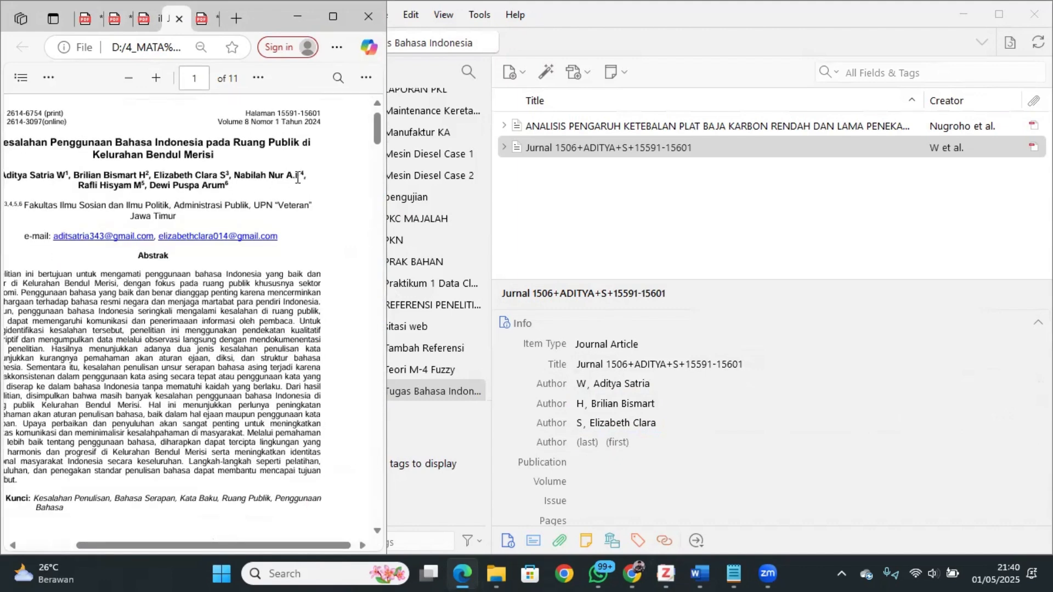
click(588, 442)
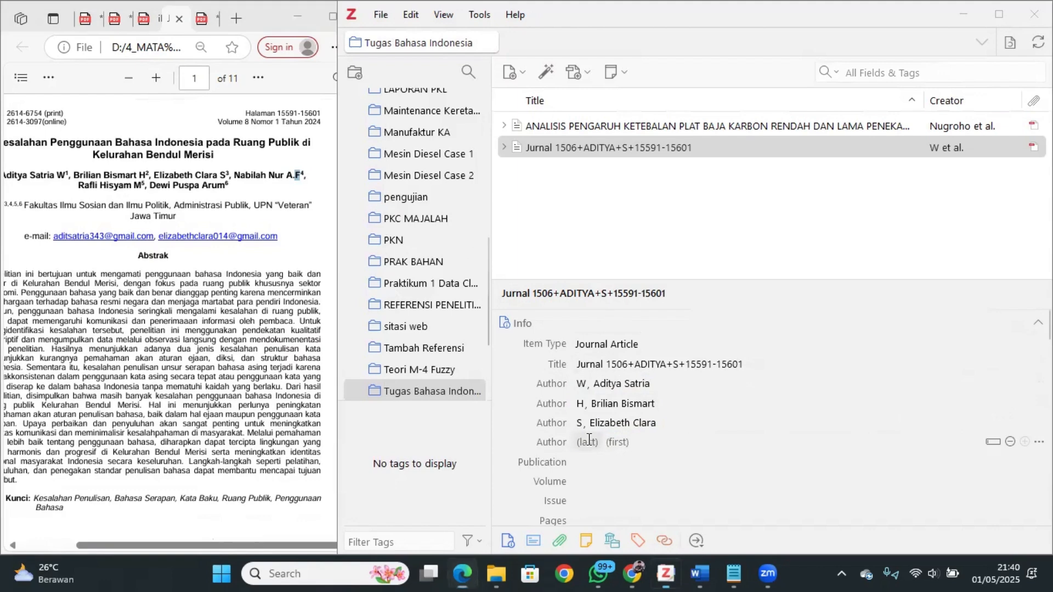
key(ctrl+v)
drag(235, 172, 289, 179)
key(ctrl+c)
click(603, 444)
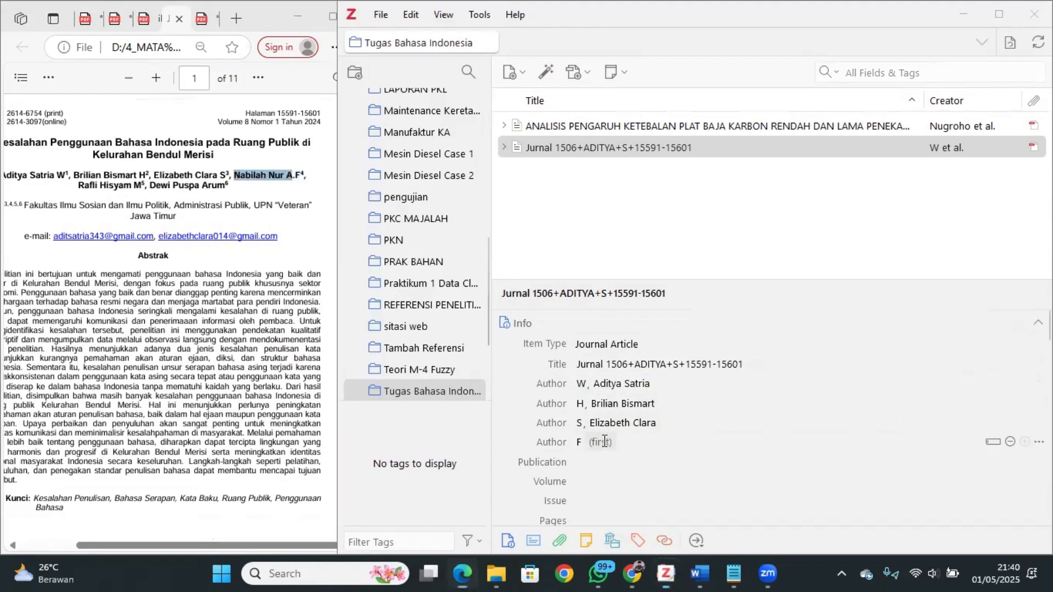
key(ctrl+v)
- Add a fifth author to the Jurnal 1506 item, copying the last-name initial and given names from the PDF, without the superscript number
click(1024, 441)
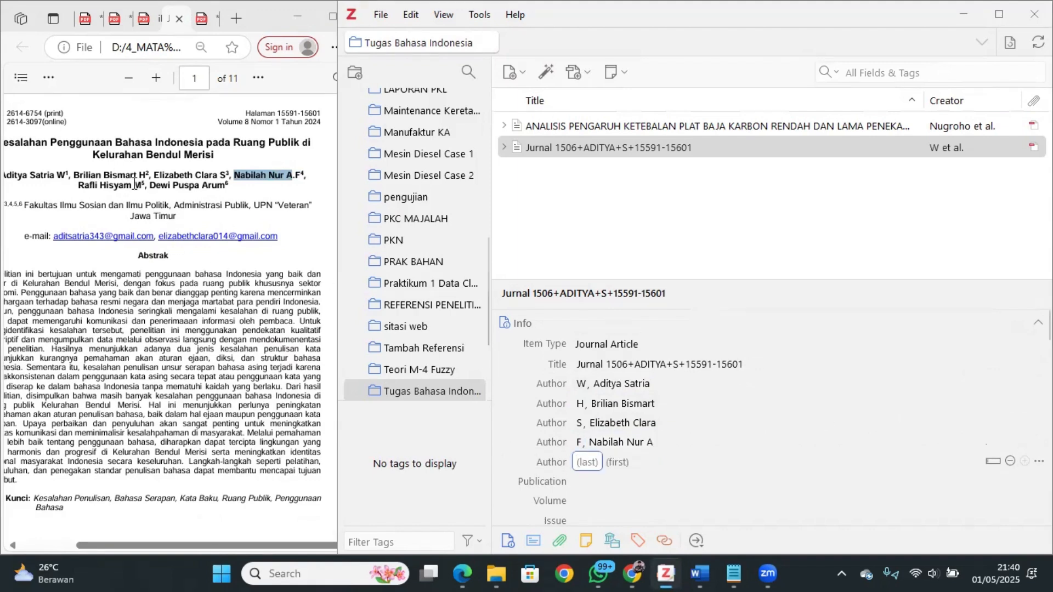
drag(143, 185, 134, 186)
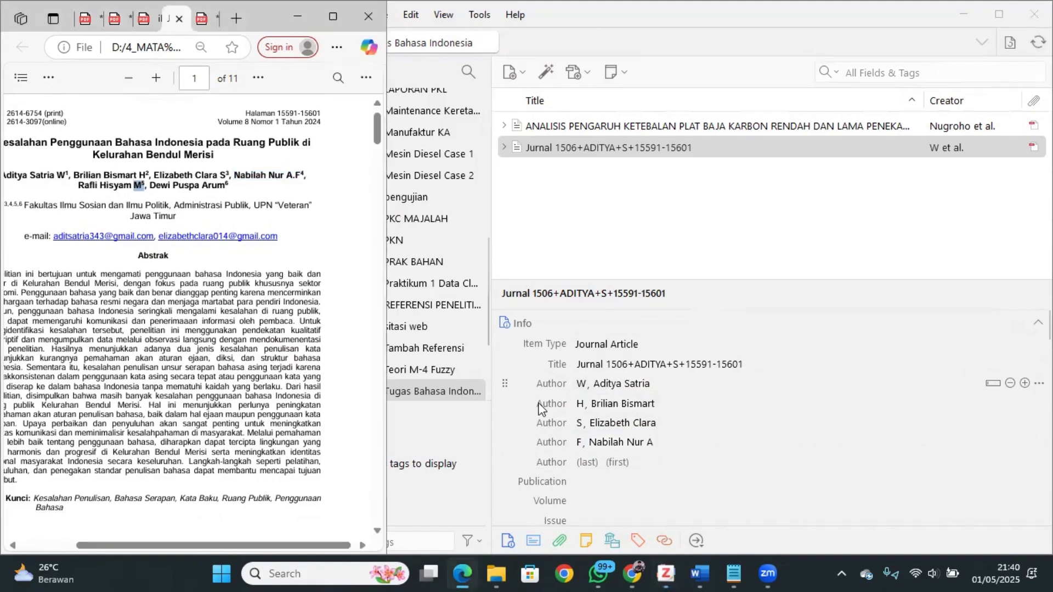
click(578, 464)
key(ctrl+v)
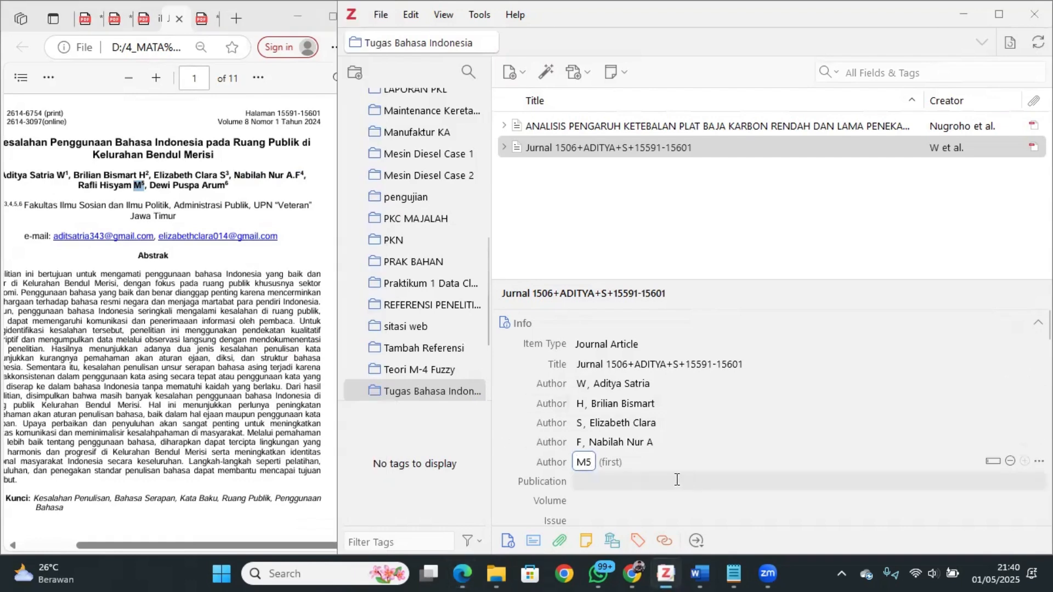
key(BackSpace)
click(135, 193)
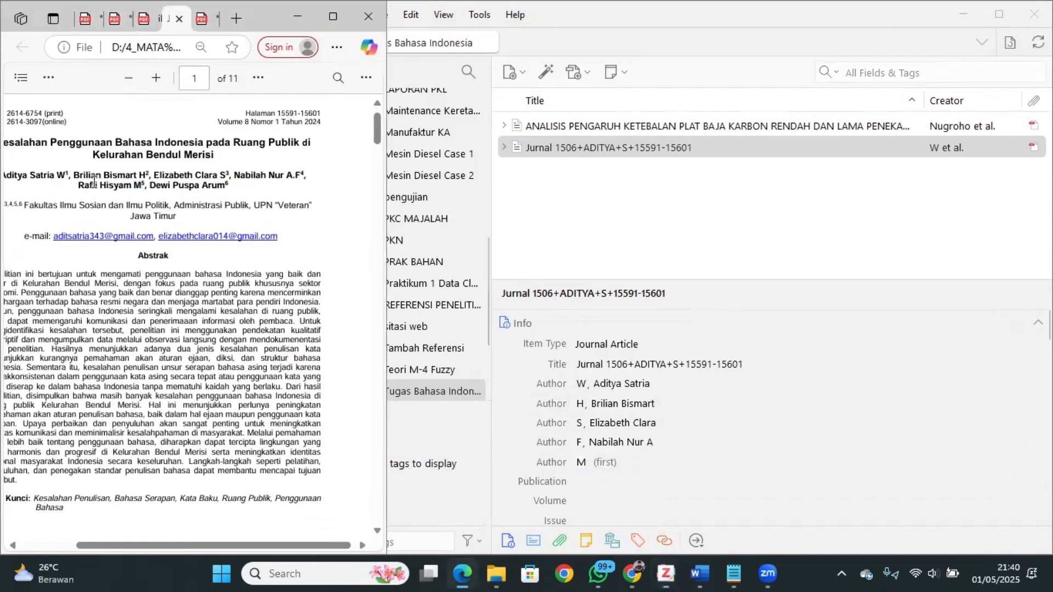
drag(78, 185, 131, 184)
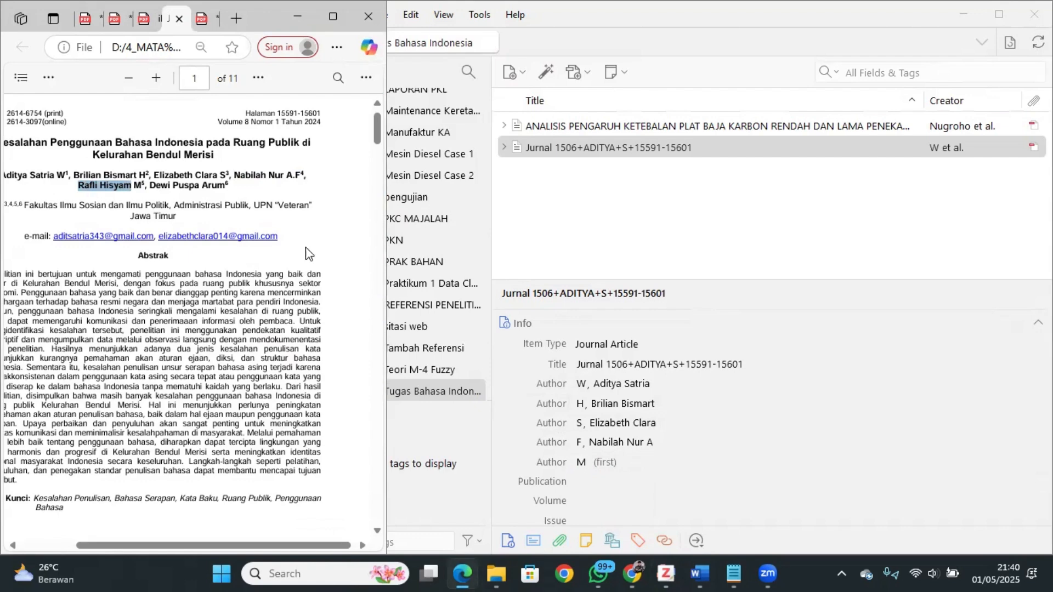
click(604, 462)
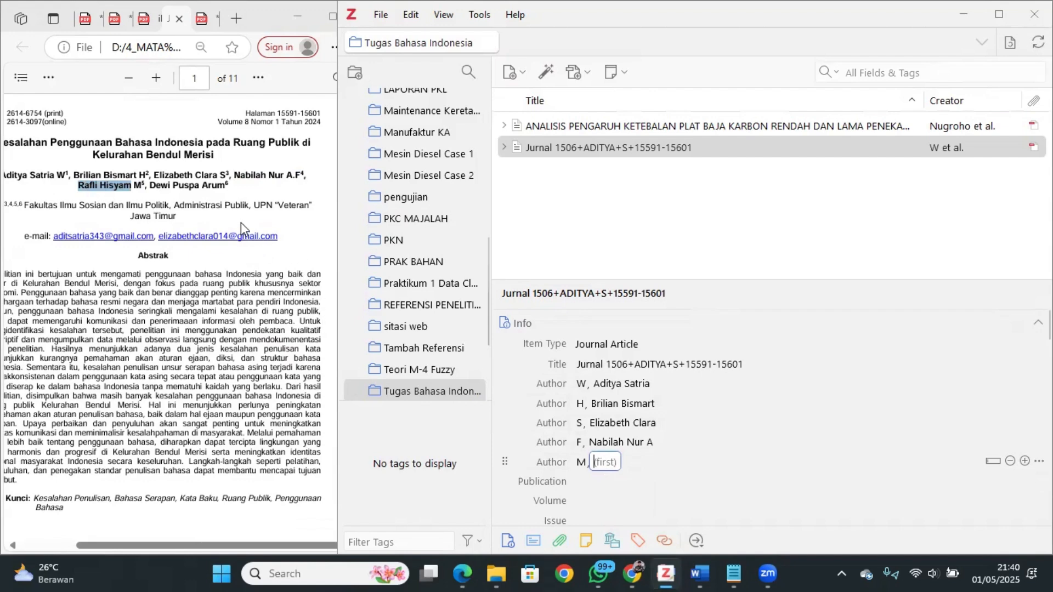
key(ctrl+v)
- Add a sixth author to the Jurnal 1506 item with the last name and given names copied from the end of the PDF's author line
click(1025, 461)
click(1024, 461)
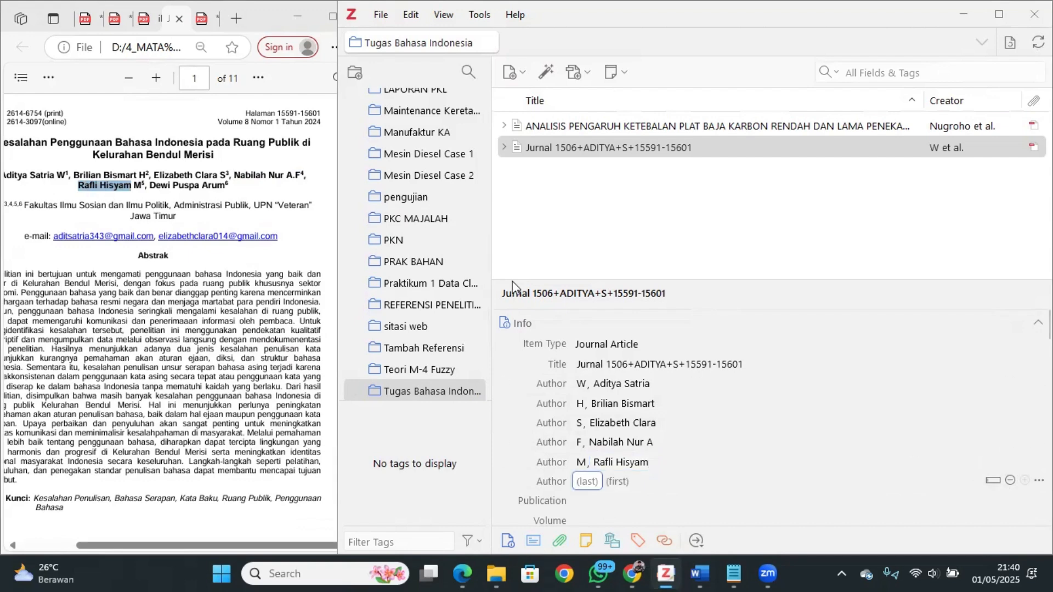
click(209, 188)
mouse_move(229, 186)
mouse_down()
mouse_move(203, 185)
mouse_move(229, 188)
mouse_up()
click(204, 187)
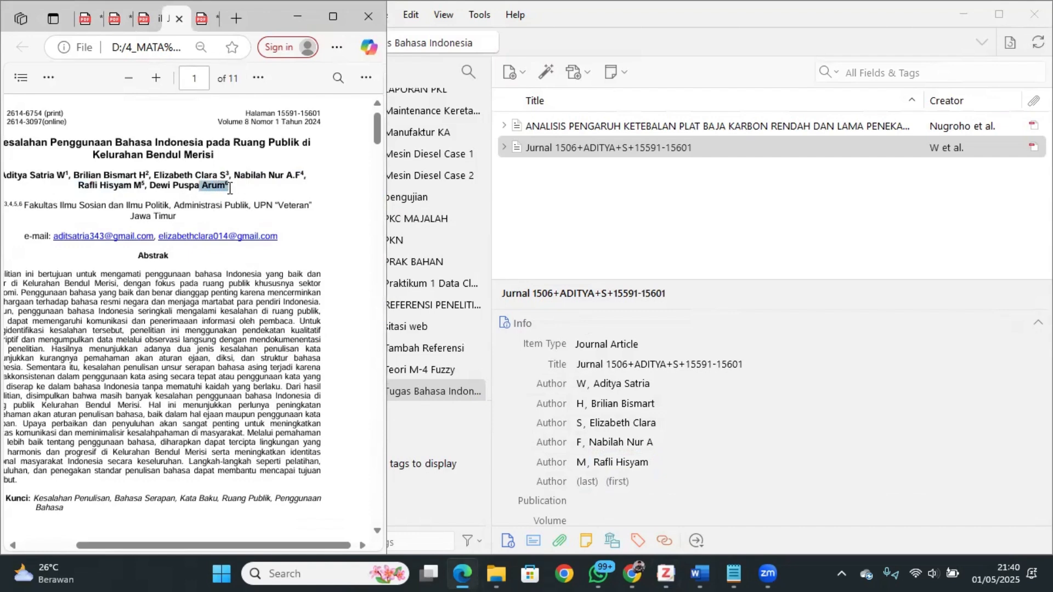
key(ctrl+c)
click(587, 481)
key(ctrl+v)
drag(150, 185, 198, 188)
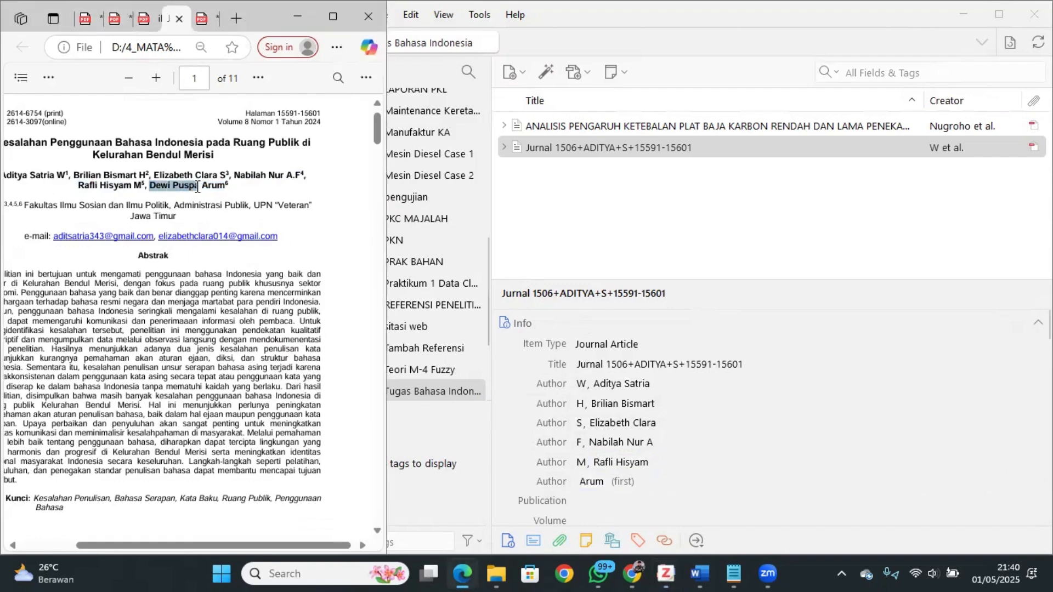
key(ctrl+c)
click(622, 481)
key(ctrl+v)
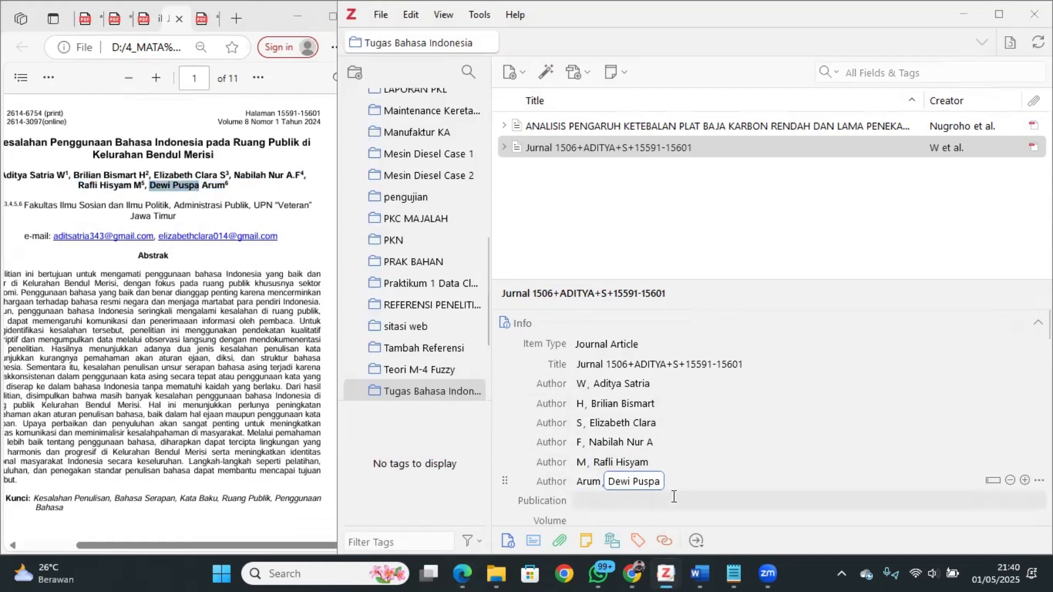
- Copy the journal name from the PDF's page footer and set the item's Publication to Jurnal Pendidikan Tambusai
scroll(670, 481, down, 2)
key(Tab)
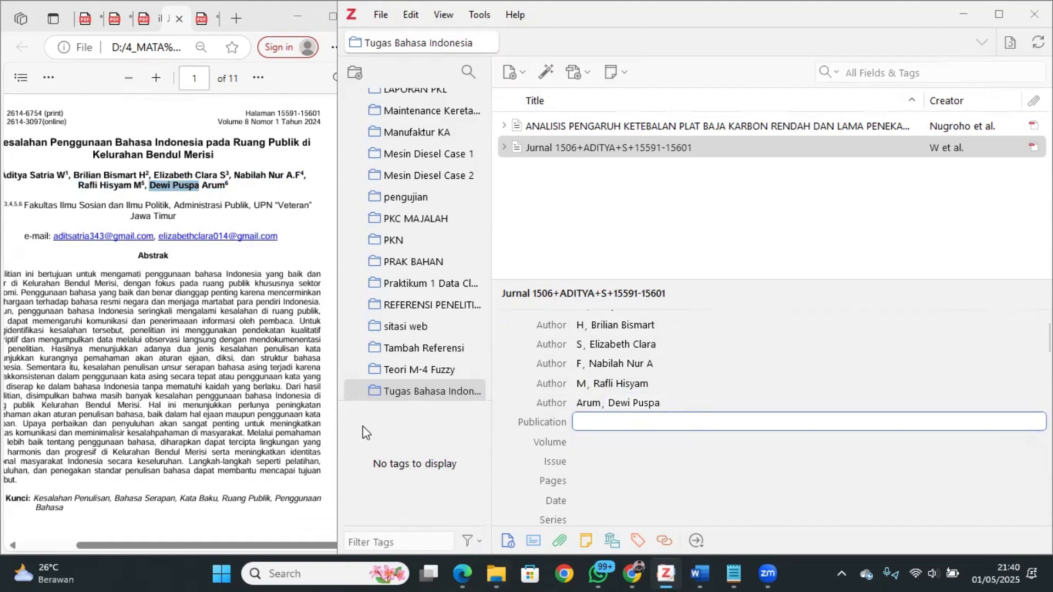
click(219, 357)
drag(265, 547, 247, 547)
scroll(230, 441, down, 5)
scroll(230, 440, down, 3)
scroll(242, 419, up, 4)
drag(218, 331, 314, 339)
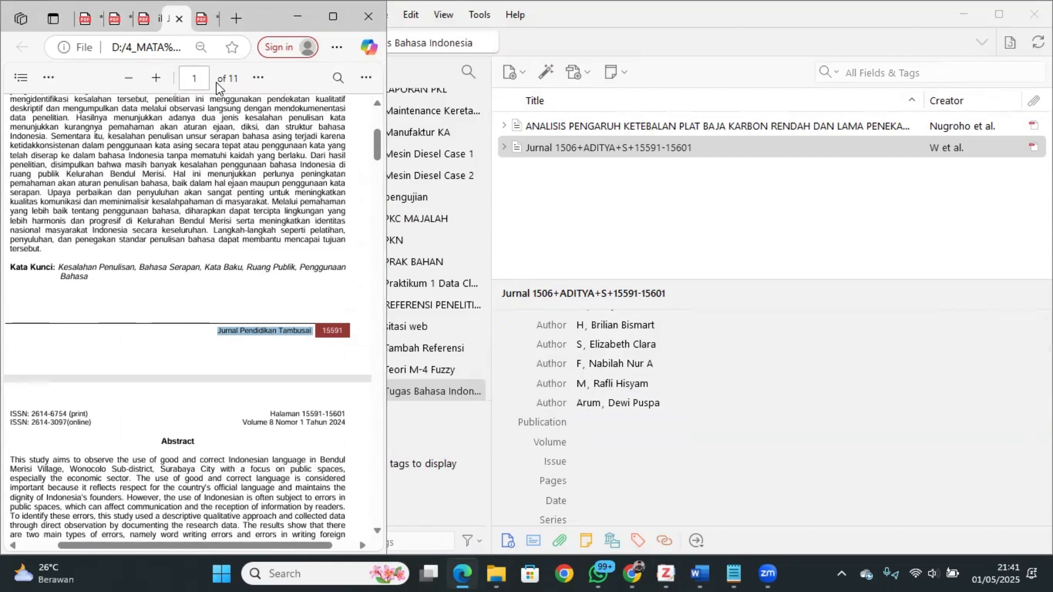
click(164, 47)
key(BackSpace)
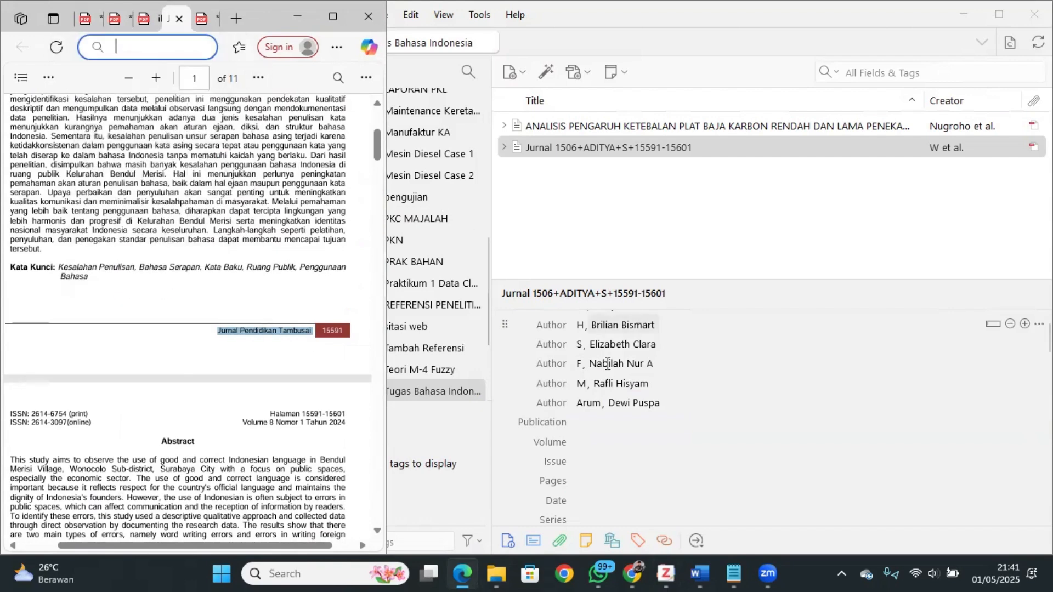
click(605, 422)
key(ctrl+v)
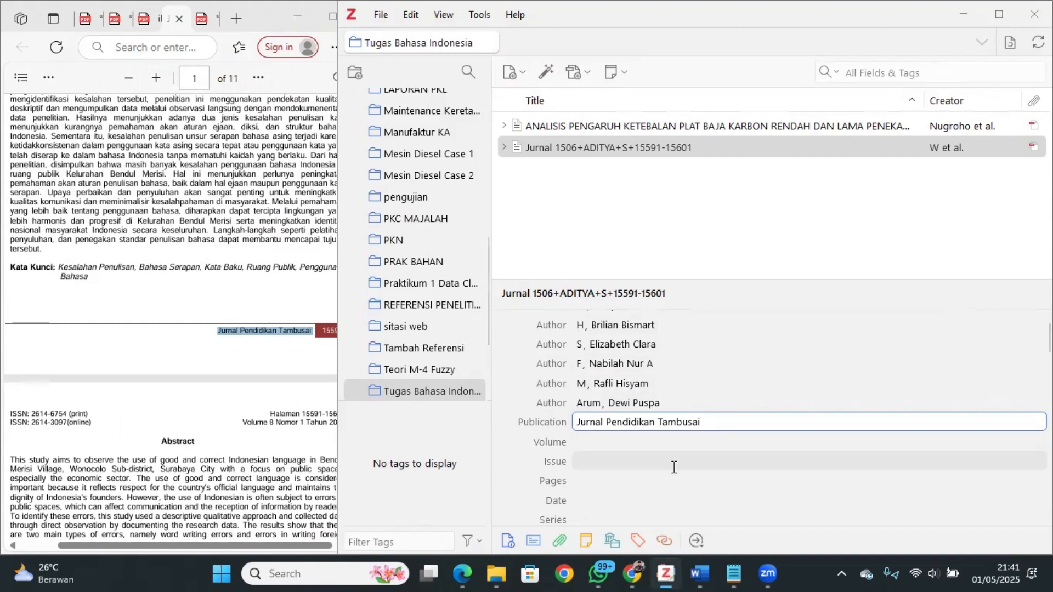
- Set the journal item's Volume to 9 and Issue to 1
key(Tab)
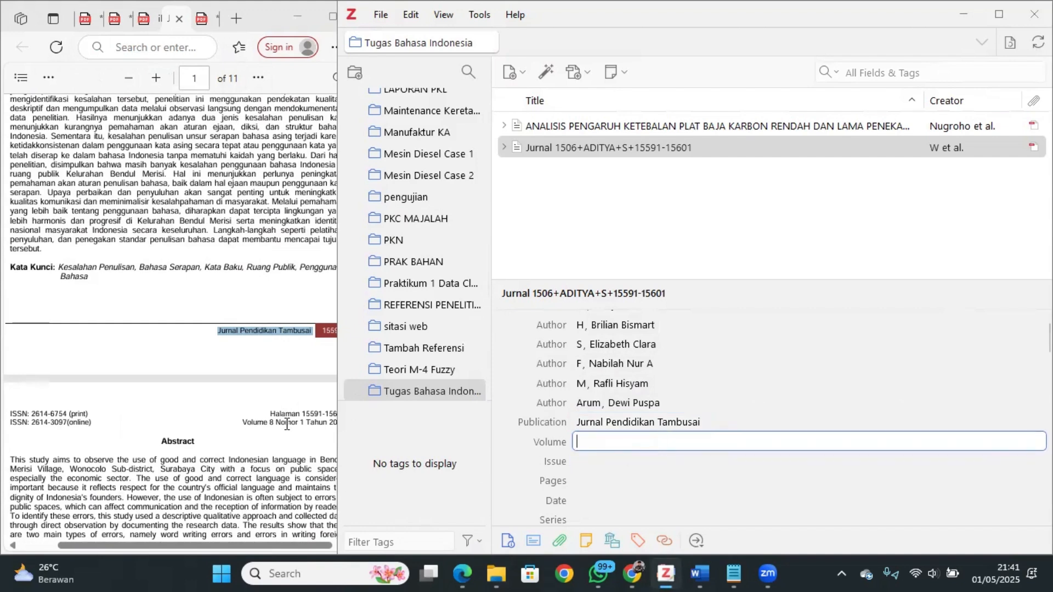
text(9)
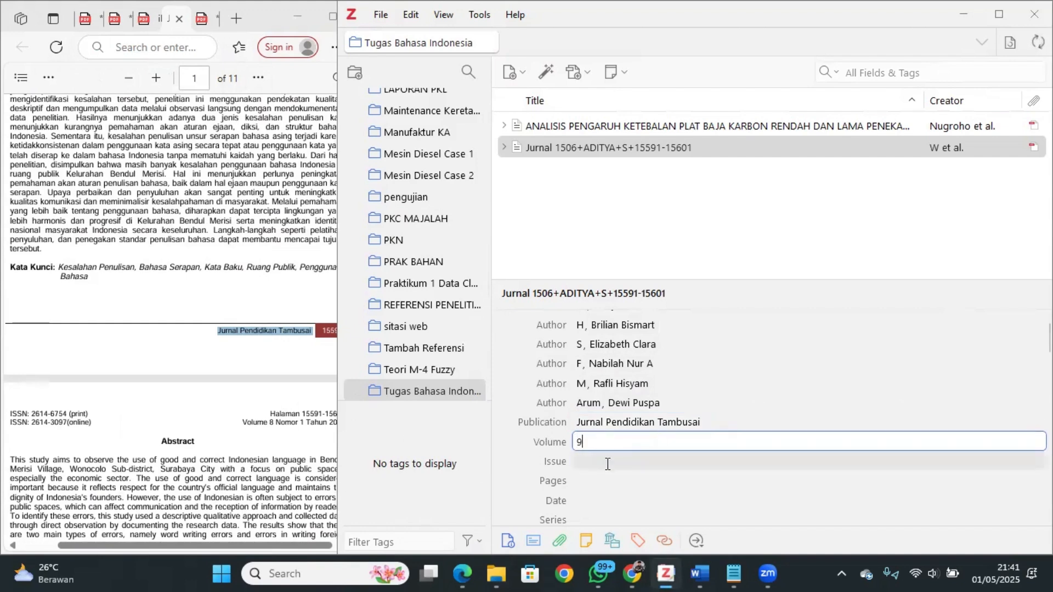
key(Return)
click(612, 464)
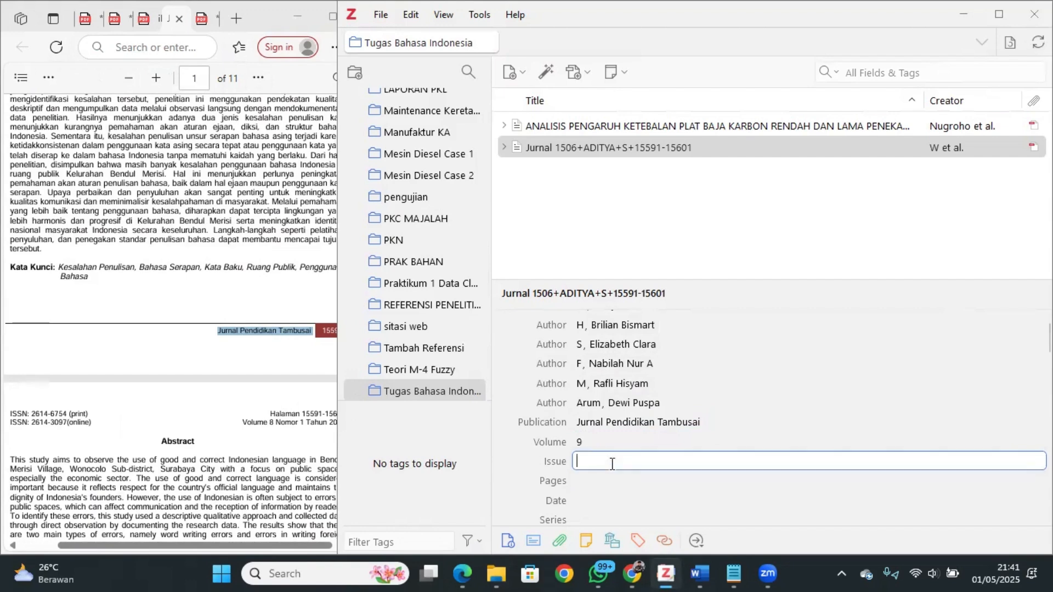
text(1)
scroll(612, 464, down, 2)
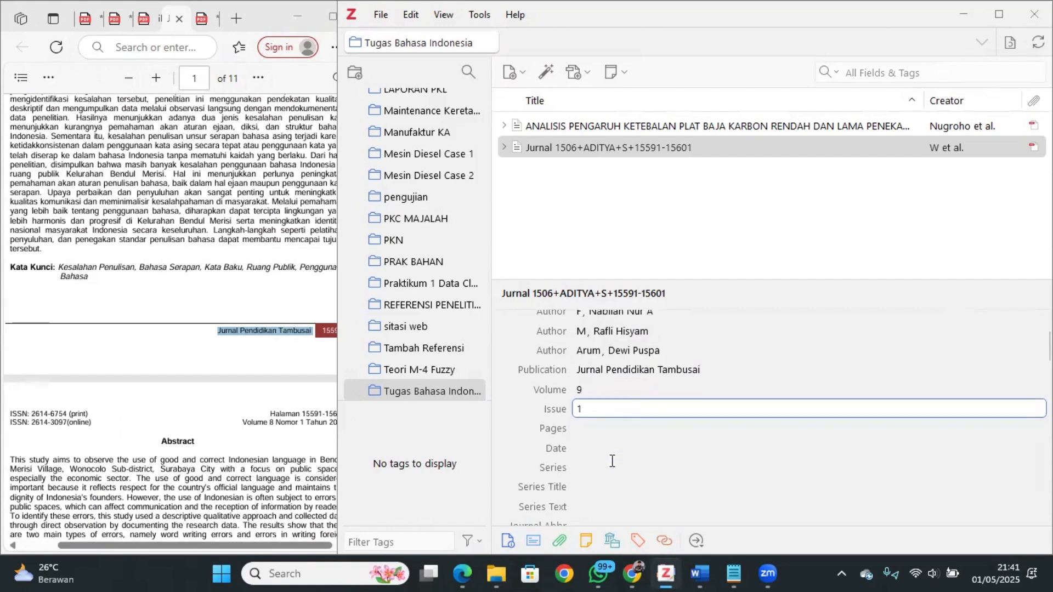
- Look through the PDF for its page count and year, and set the item's Pages to 11 and Date to 2024
click(603, 404)
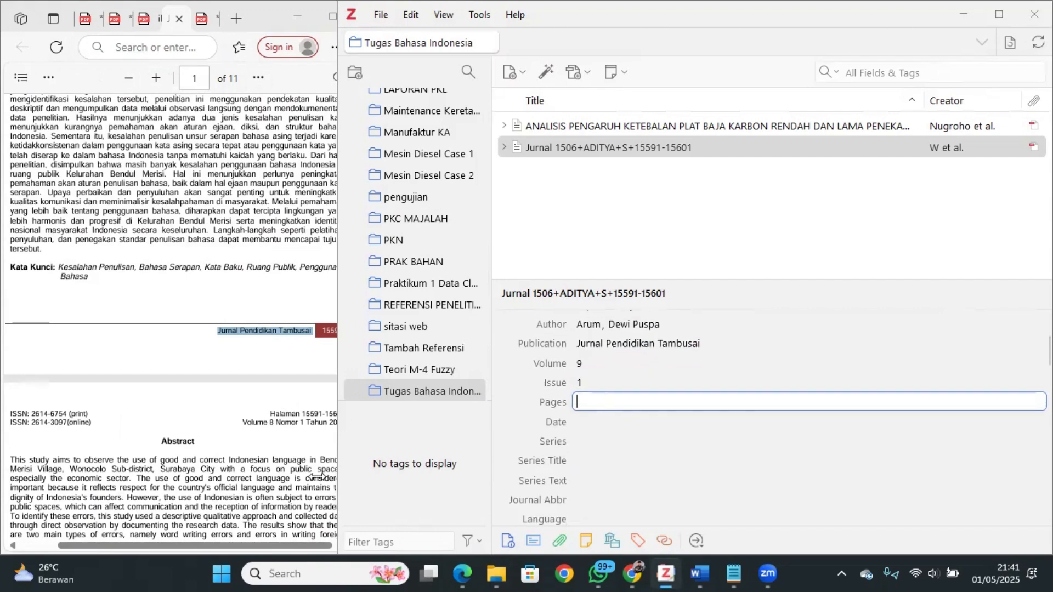
scroll(241, 454, down, 10)
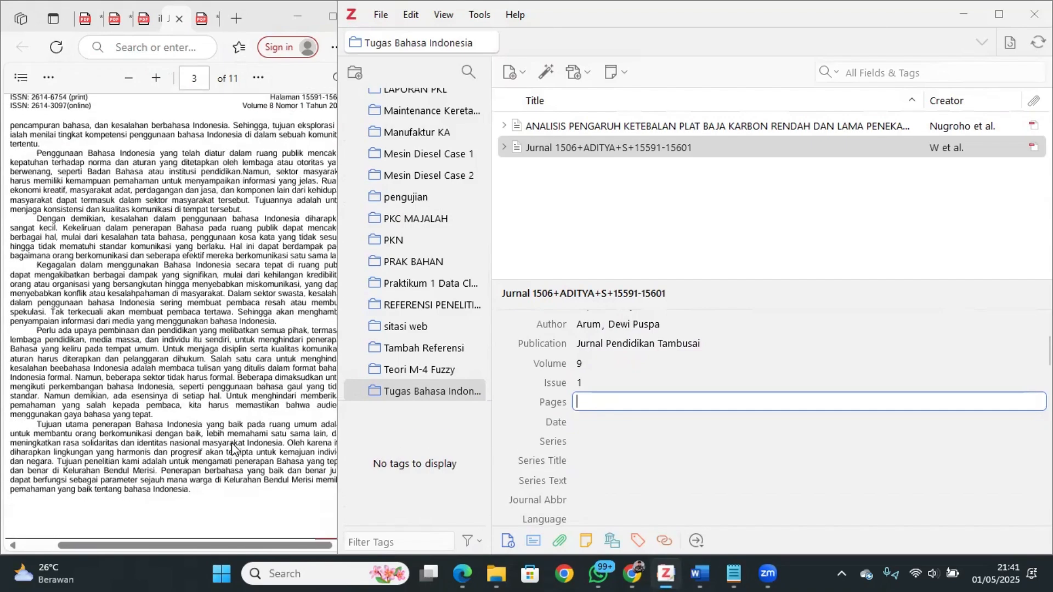
scroll(235, 450, down, 10)
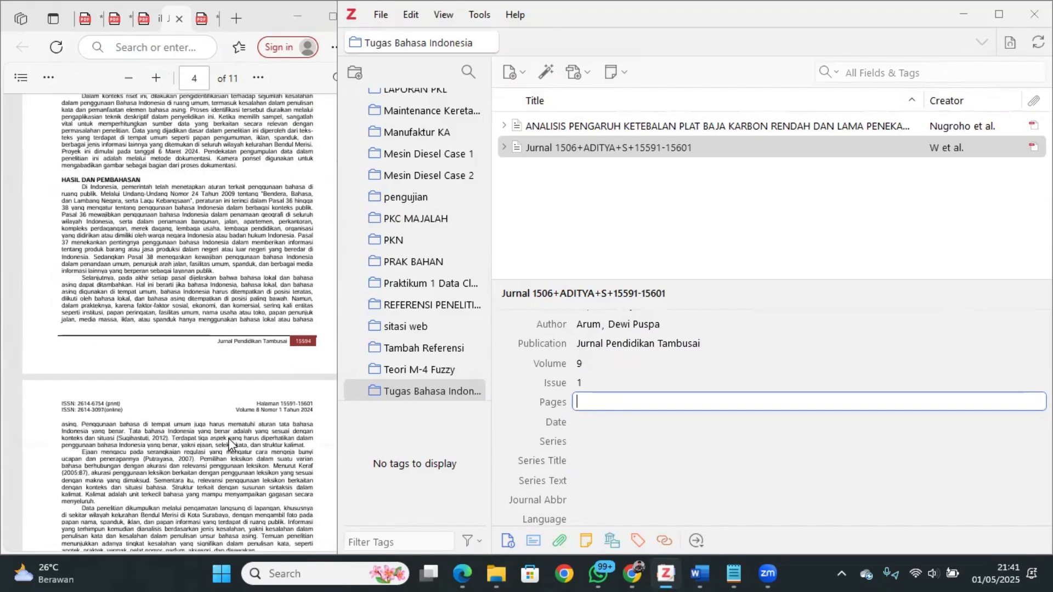
scroll(227, 432, down, 10)
text(11)
click(599, 425)
scroll(246, 425, up, 8)
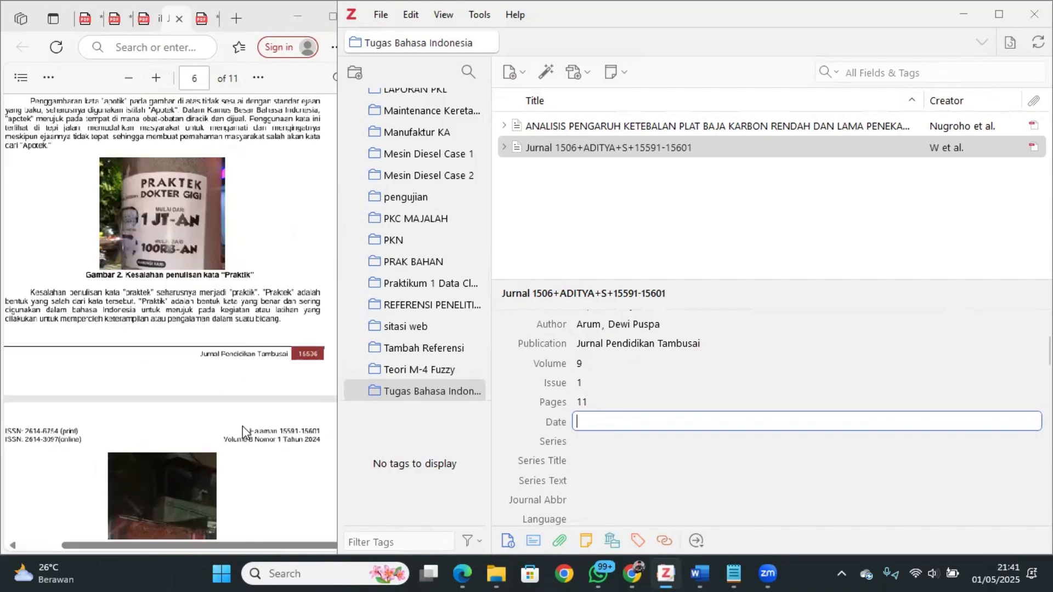
scroll(241, 430, up, 5)
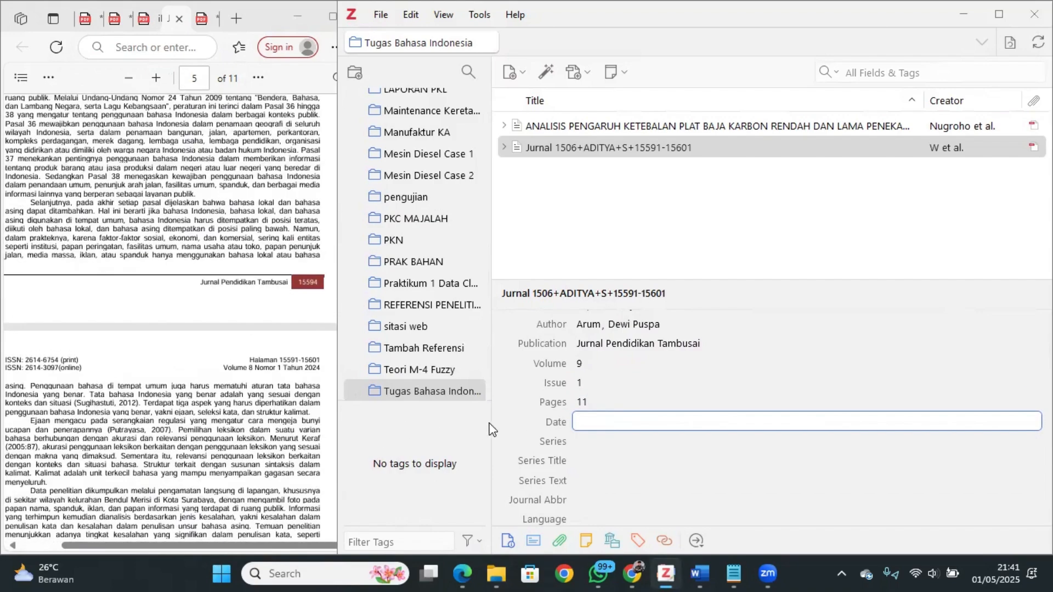
text(2024)
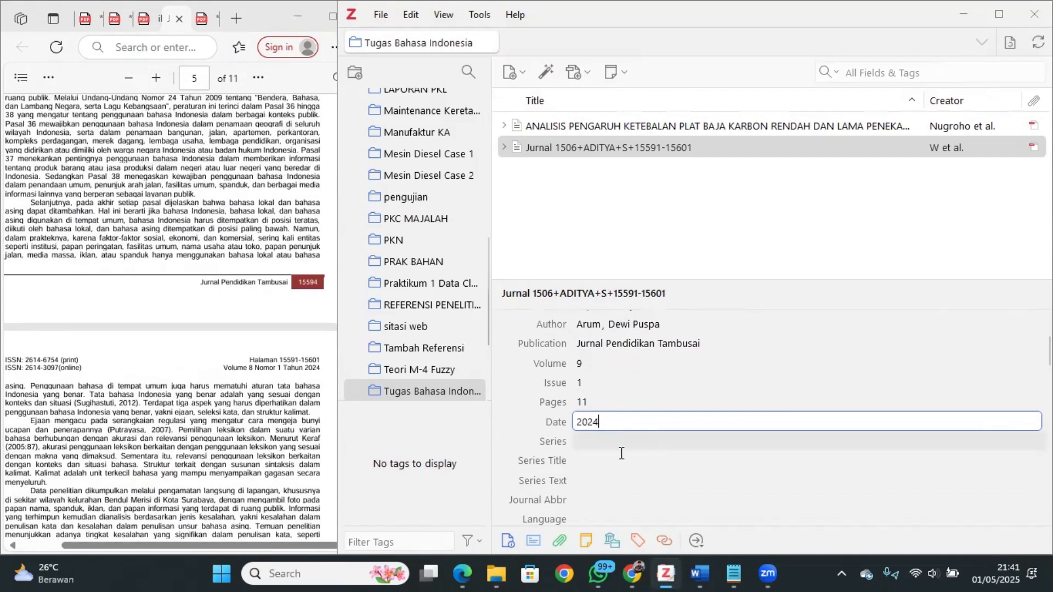
- Set the journal item's Language to the suggested value Indonesia
scroll(596, 425, down, 3)
click(601, 439)
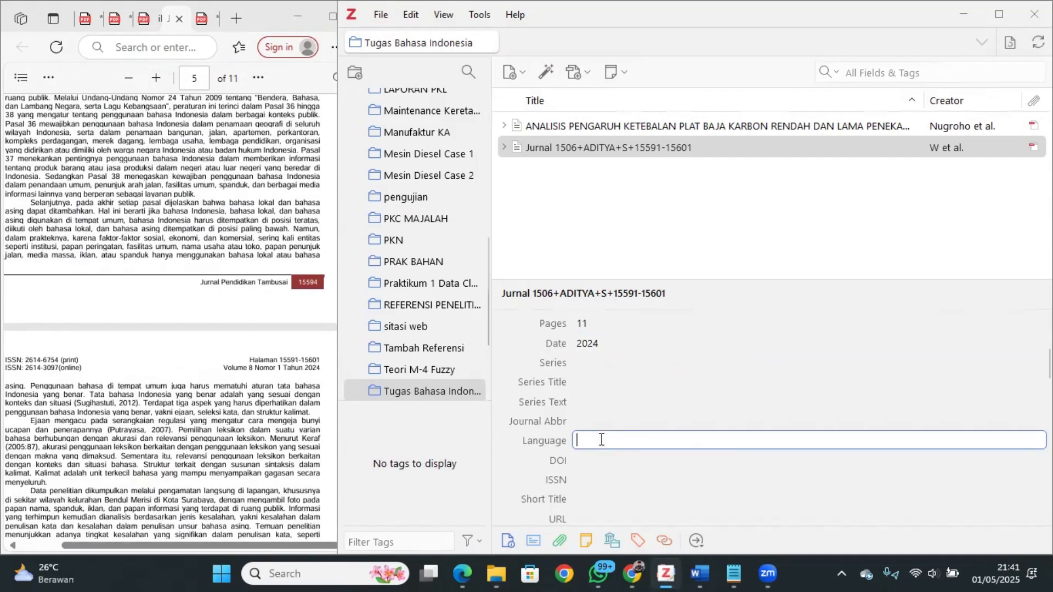
text(In)
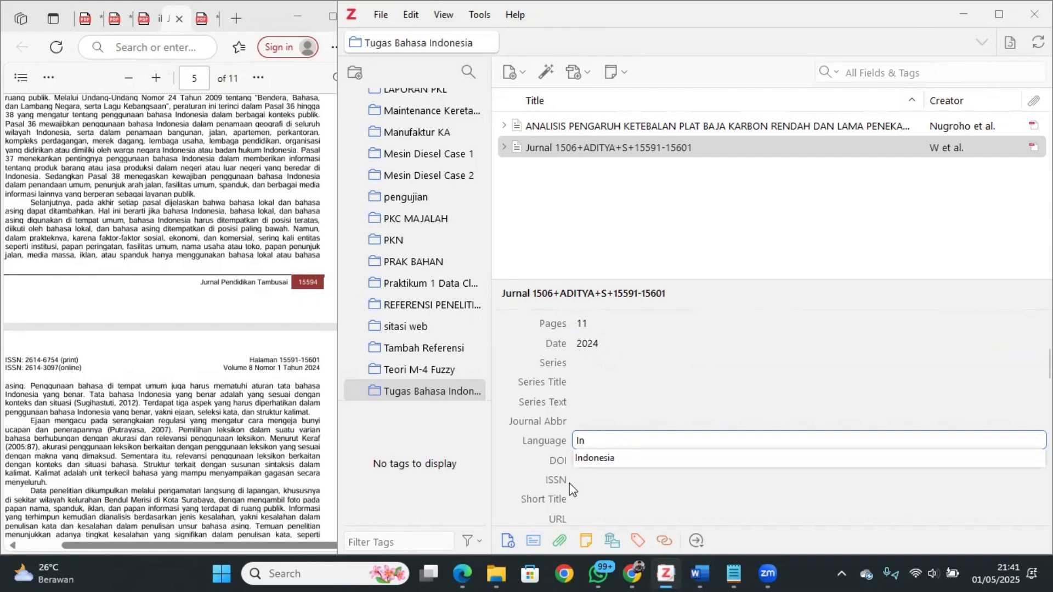
click(624, 459)
scroll(608, 461, down, 2)
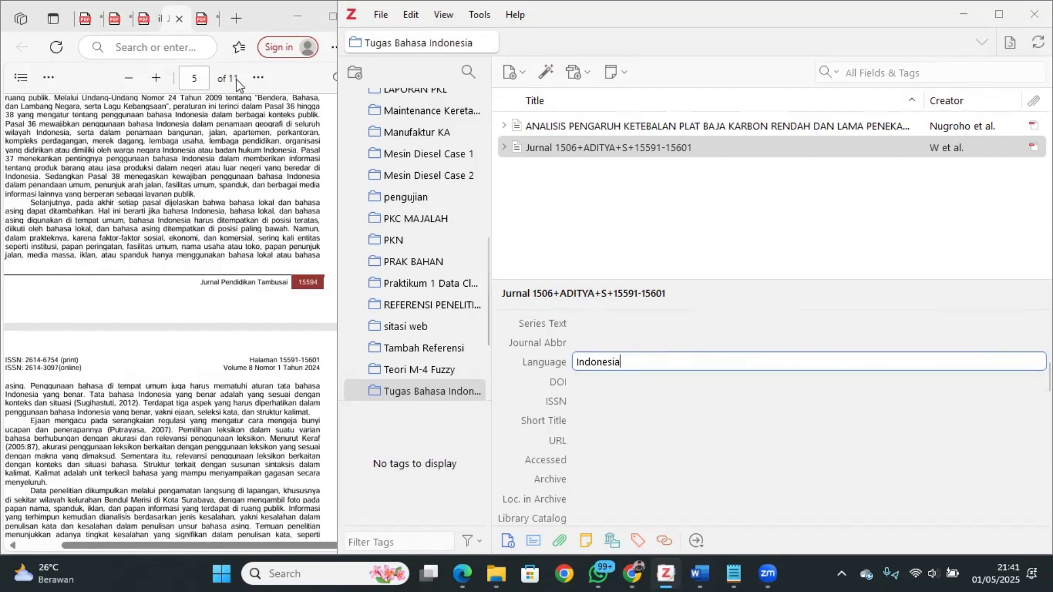
- Switch to Chrome and copy the DOI link address from the article's page on the Jurnal Pendidikan Tambusai site
click(333, 285)
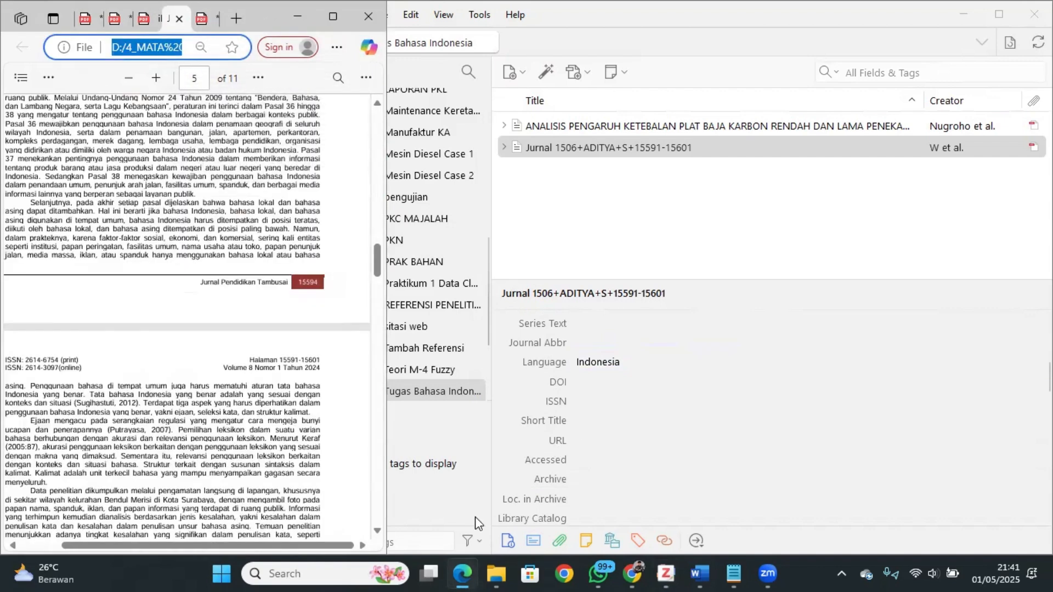
click(632, 574)
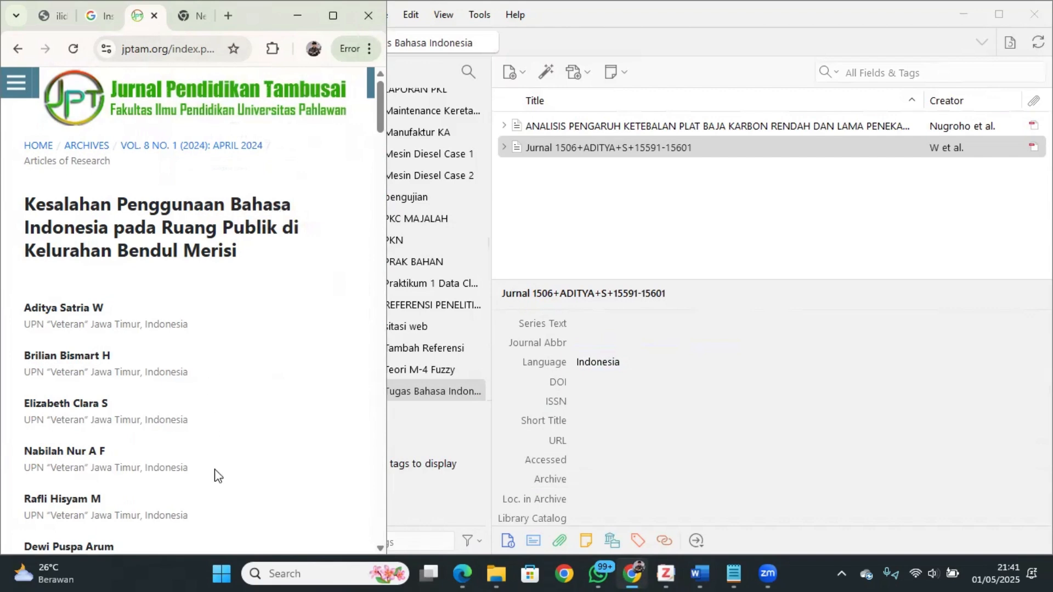
scroll(140, 353, down, 1)
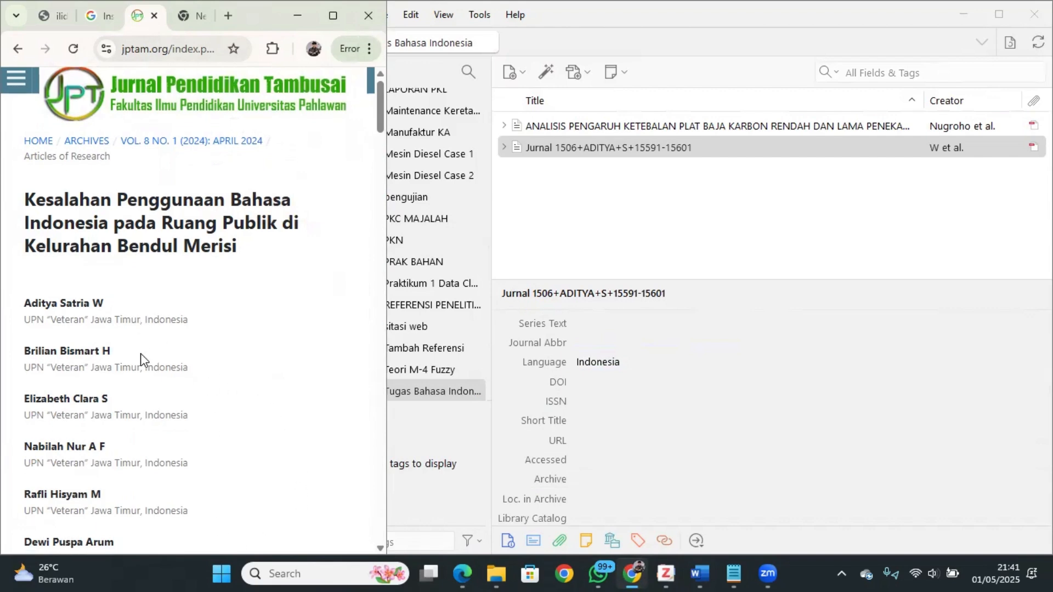
scroll(183, 478, down, 2)
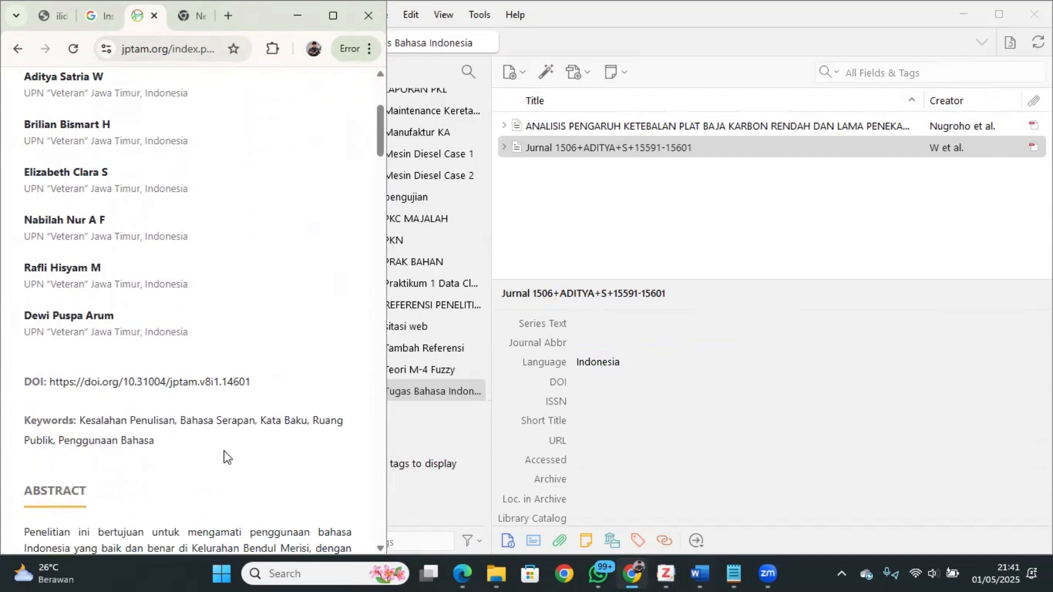
key(ctrl+minus)
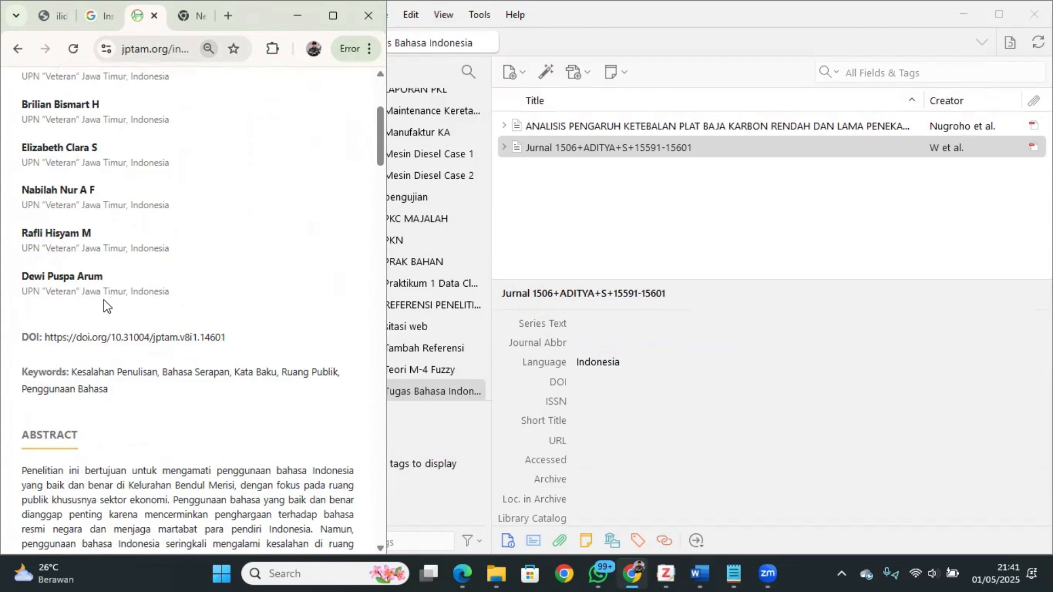
right_click(111, 337)
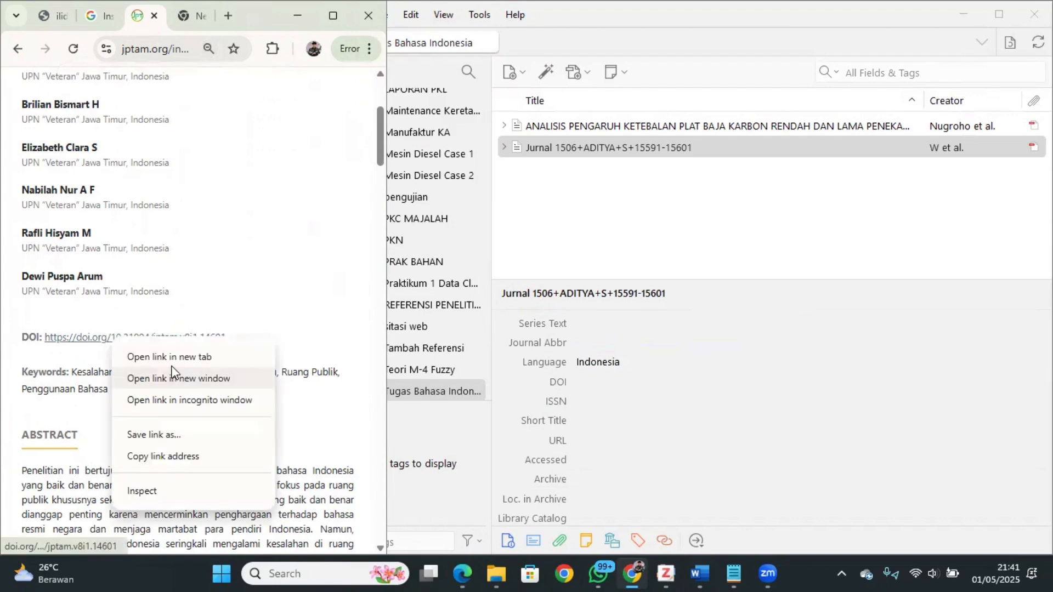
click(158, 459)
- Look through the article's page on the Jurnal Pendidikan Tambusai site for its publication, citation and issue details
scroll(110, 383, up, 4)
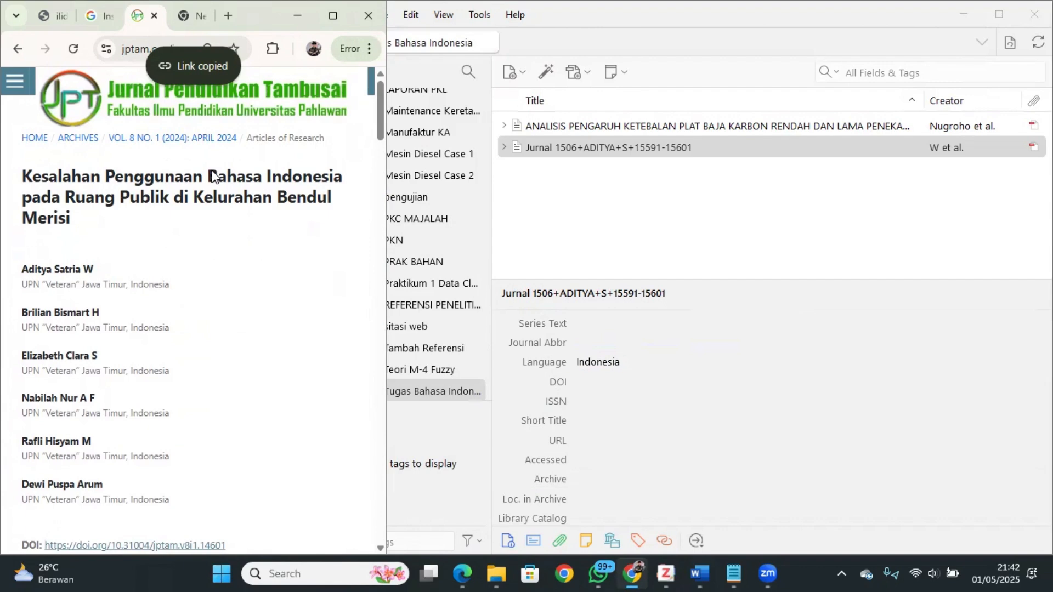
scroll(214, 176, down, 2)
click(333, 16)
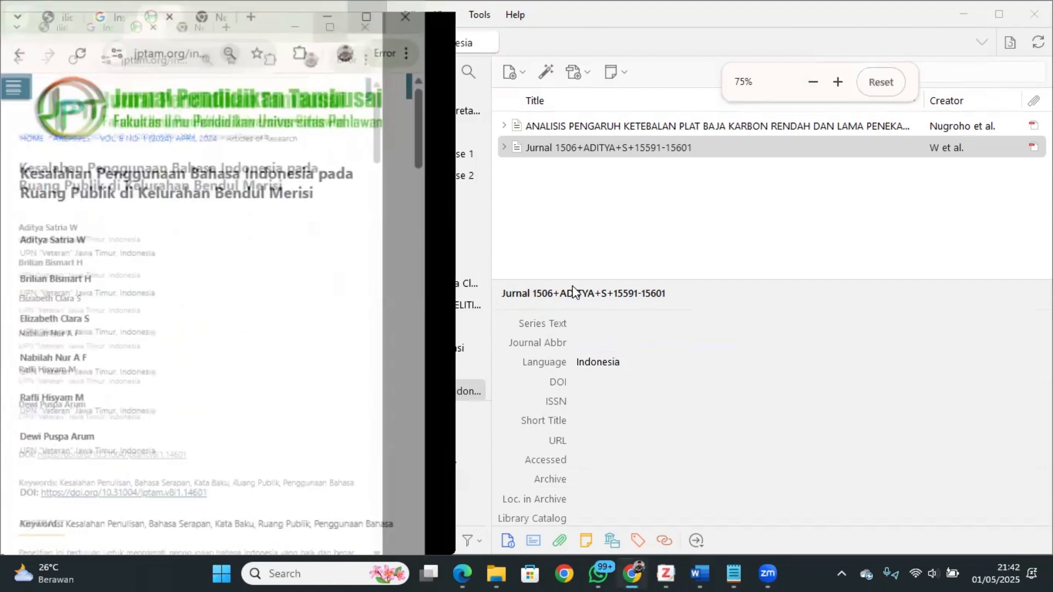
scroll(572, 285, down, 3)
scroll(571, 285, down, 10)
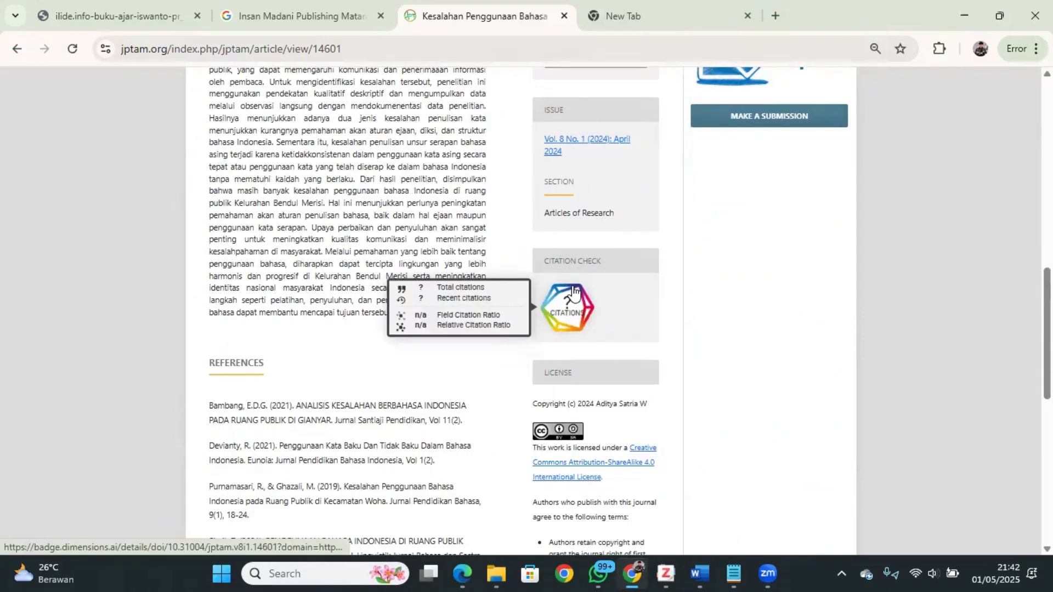
scroll(571, 291, up, 5)
scroll(626, 256, down, 4)
scroll(629, 262, up, 4)
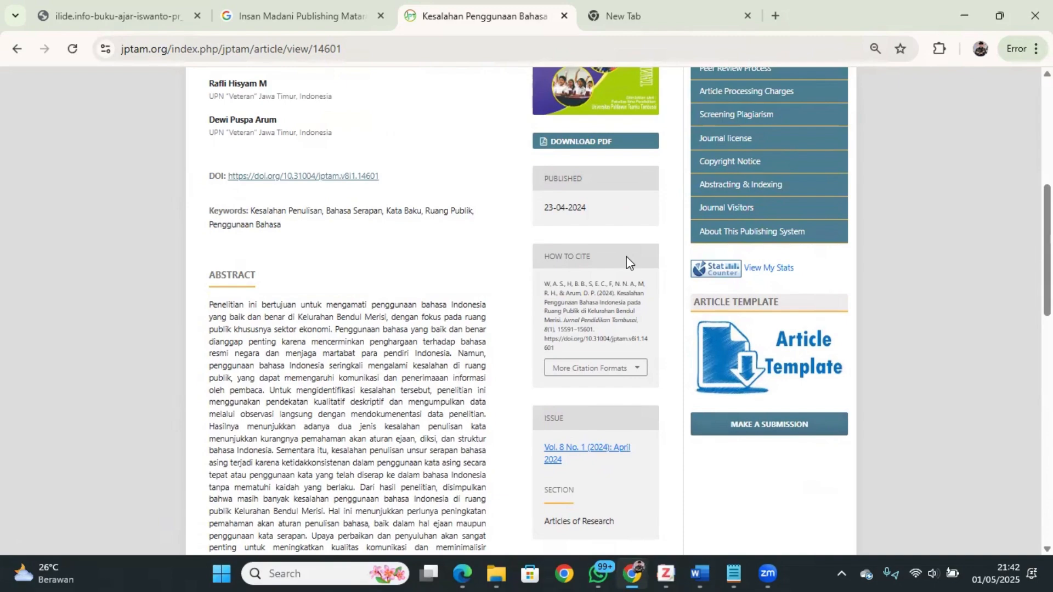
scroll(627, 258, down, 10)
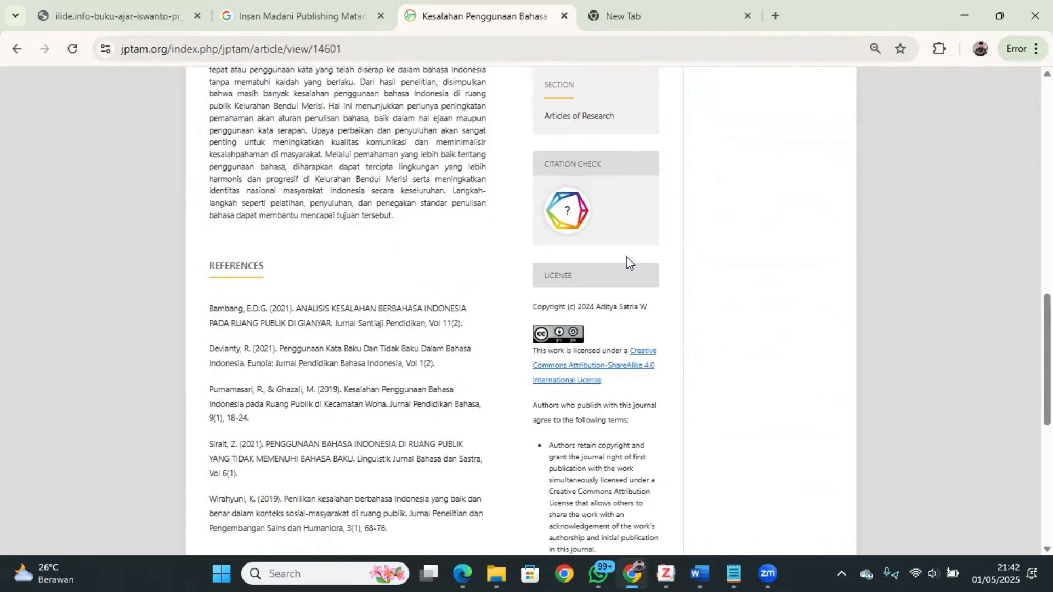
scroll(565, 305, up, 15)
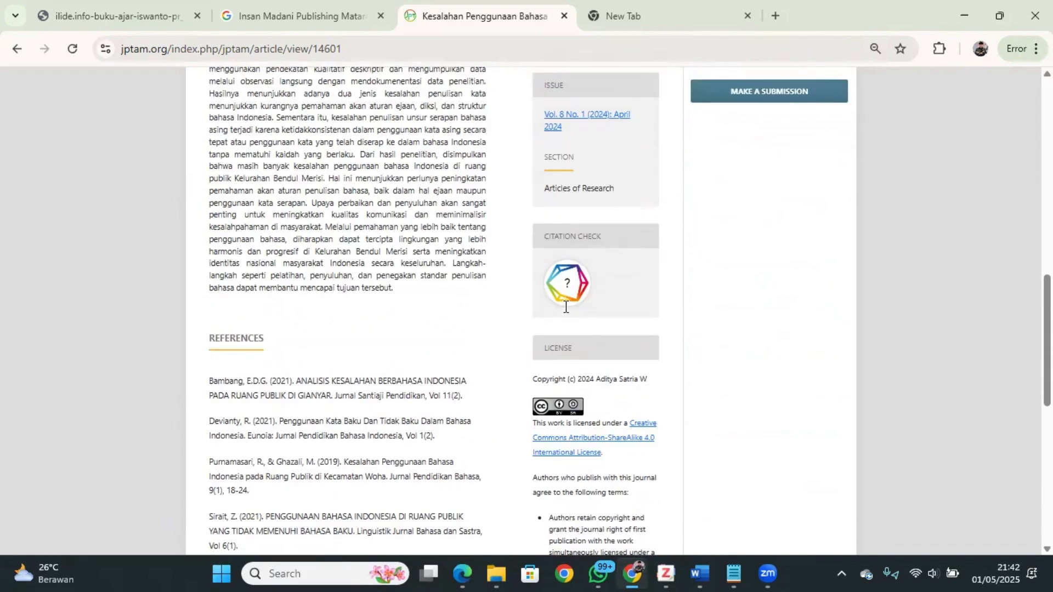
scroll(346, 343, down, 2)
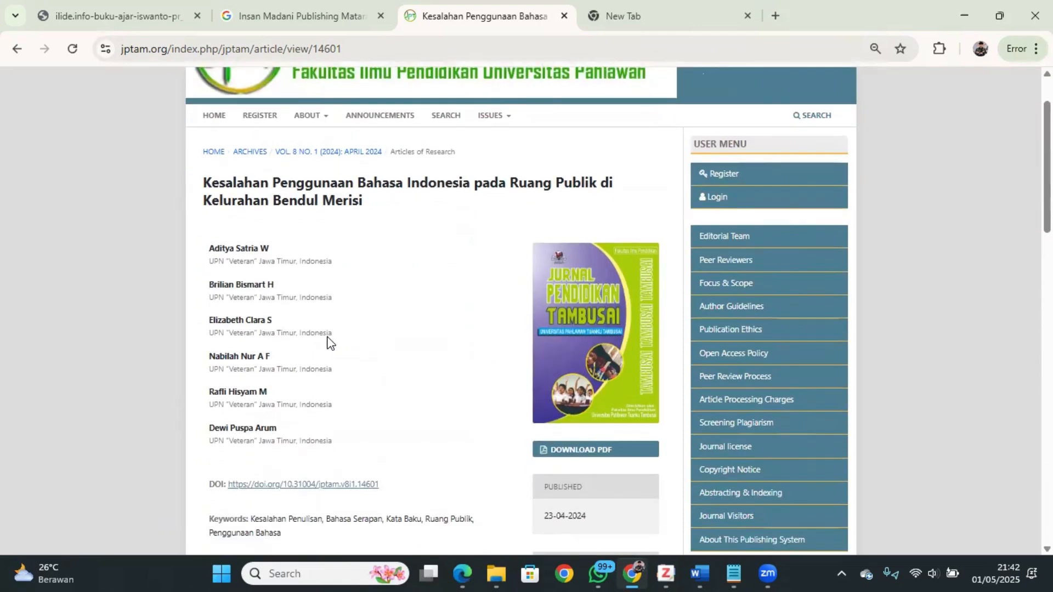
click(959, 7)
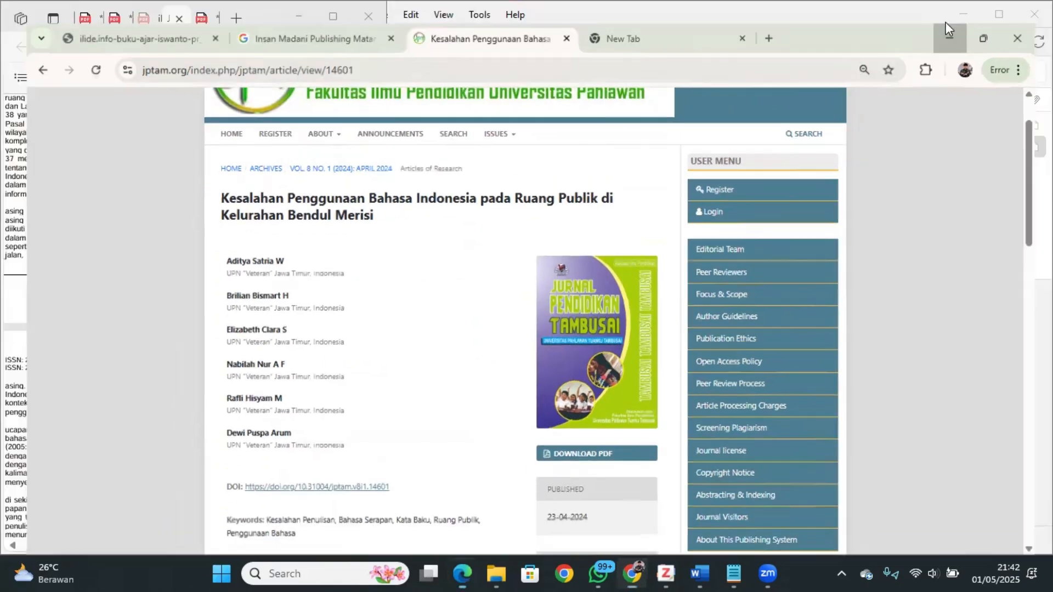
scroll(628, 471, down, 5)
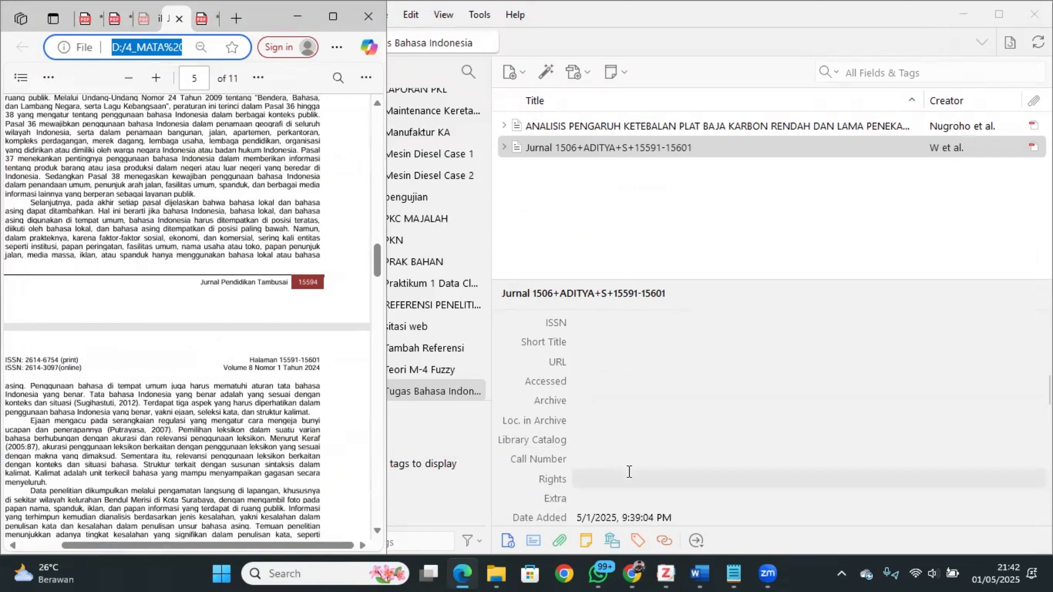
scroll(585, 436, up, 3)
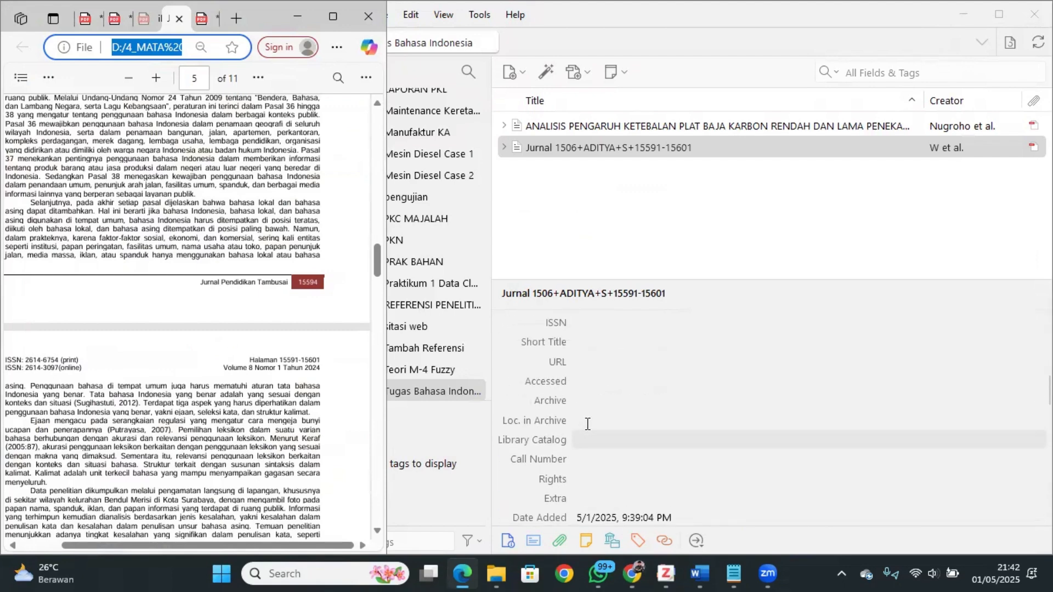
click(609, 389)
text(https://doi.org/10.31004/jptam.v8i1.14601)
scroll(605, 387, up, 3)
click(604, 383)
scroll(604, 423, up, 3)
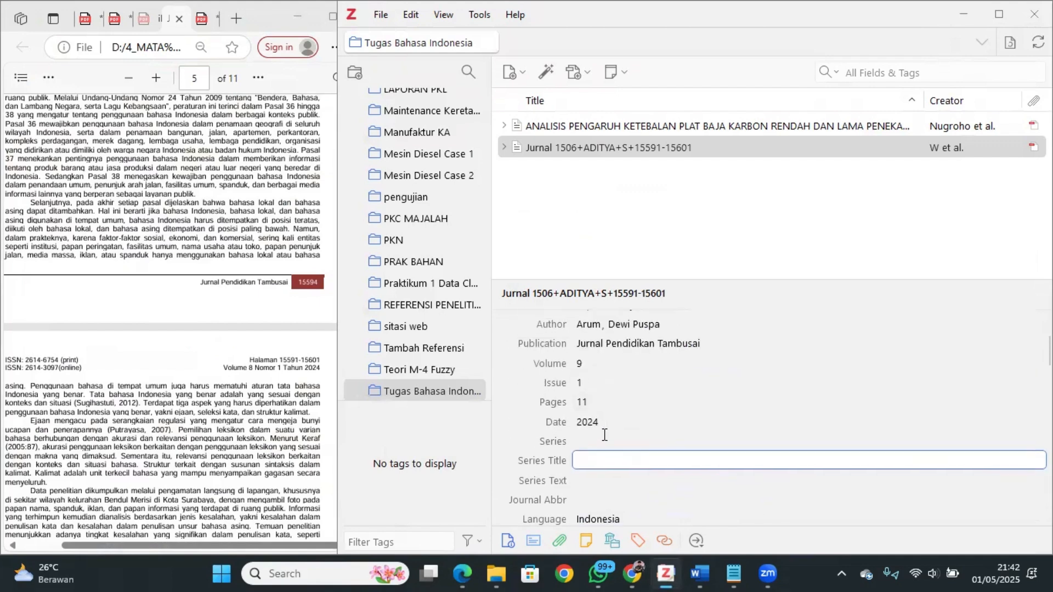
scroll(607, 483, up, 5)
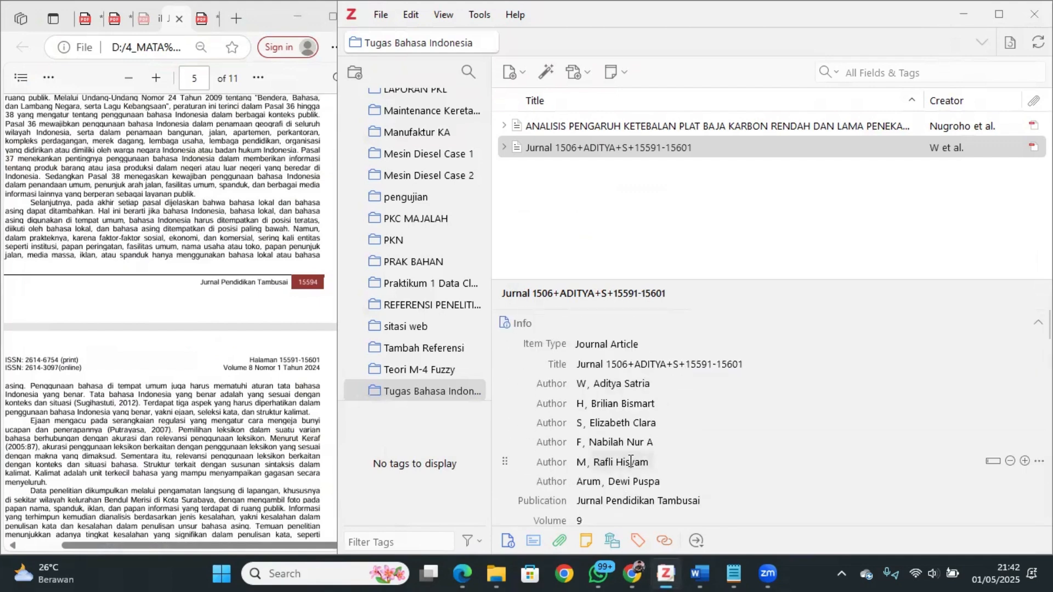
- Replace the journal item's Title with "Kesalahan Penggunaan Bahasa Indonesia pada Ruang Publik di Kelurahan Bendul Merisi", copied from the PDF's first page
click(607, 363)
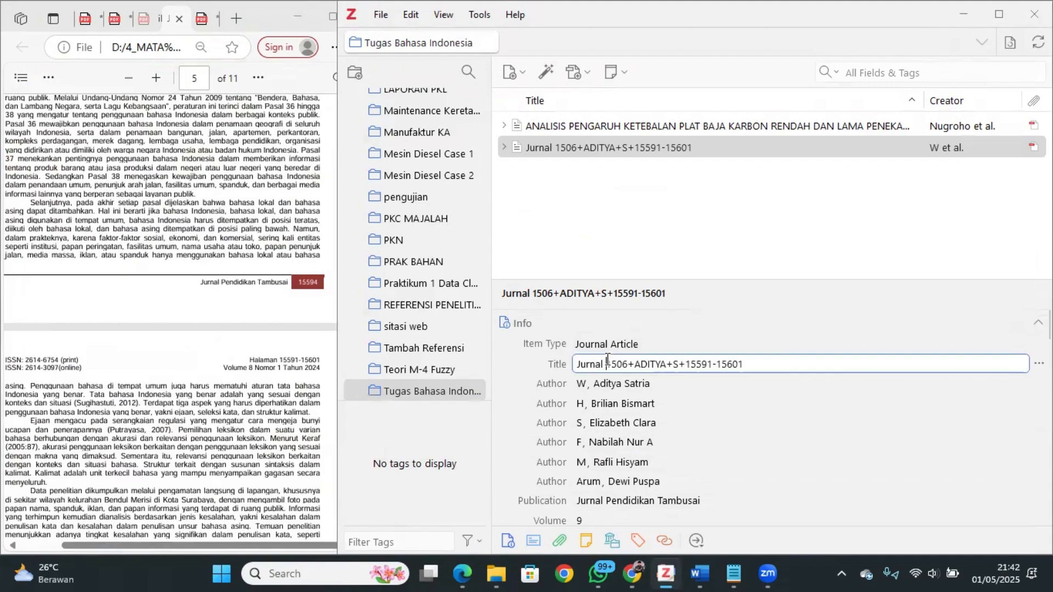
drag(781, 358, 561, 362)
key(BackSpace)
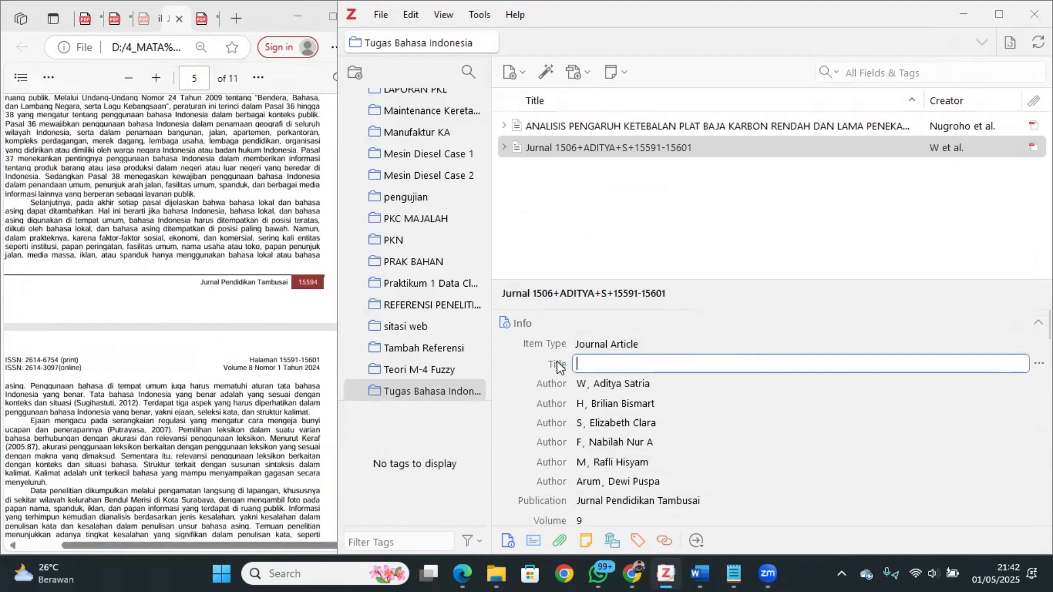
scroll(172, 265, up, 20)
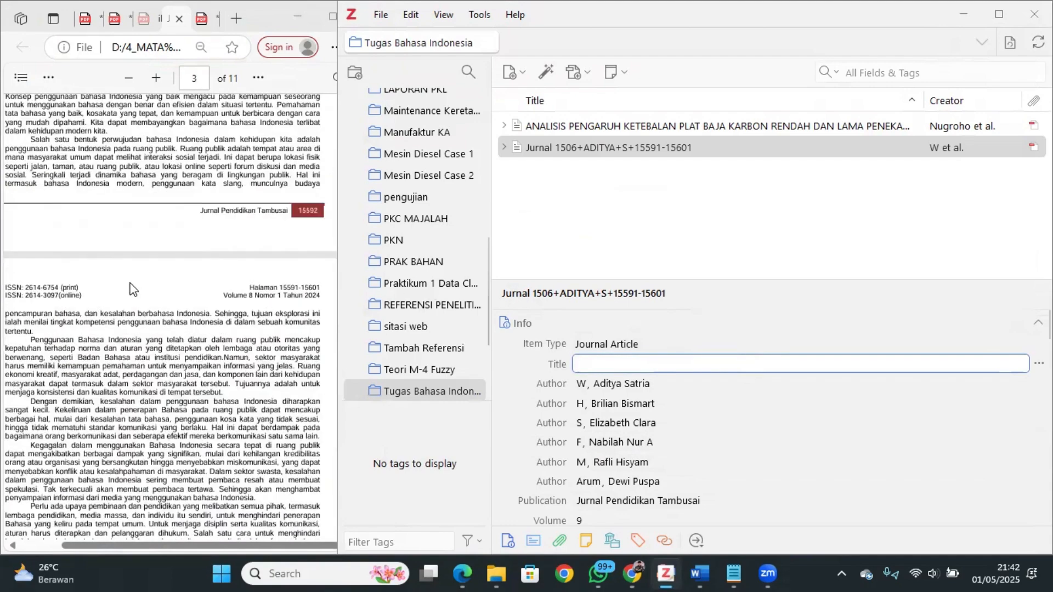
scroll(117, 298, up, 5)
drag(15, 155, 234, 174)
key(ctrl+c)
click(154, 53)
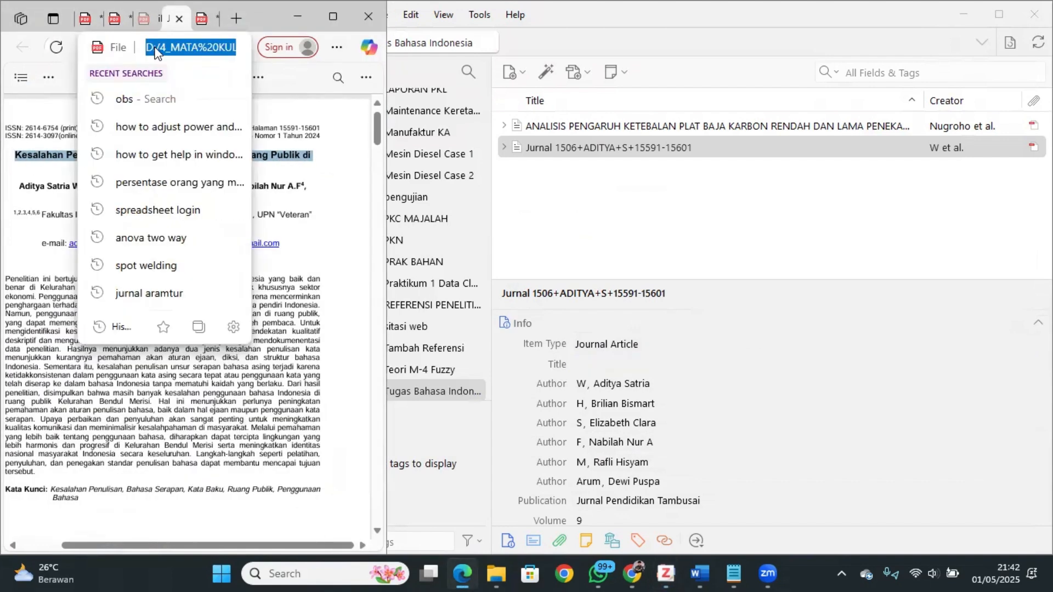
click(631, 364)
key(ctrl+v)
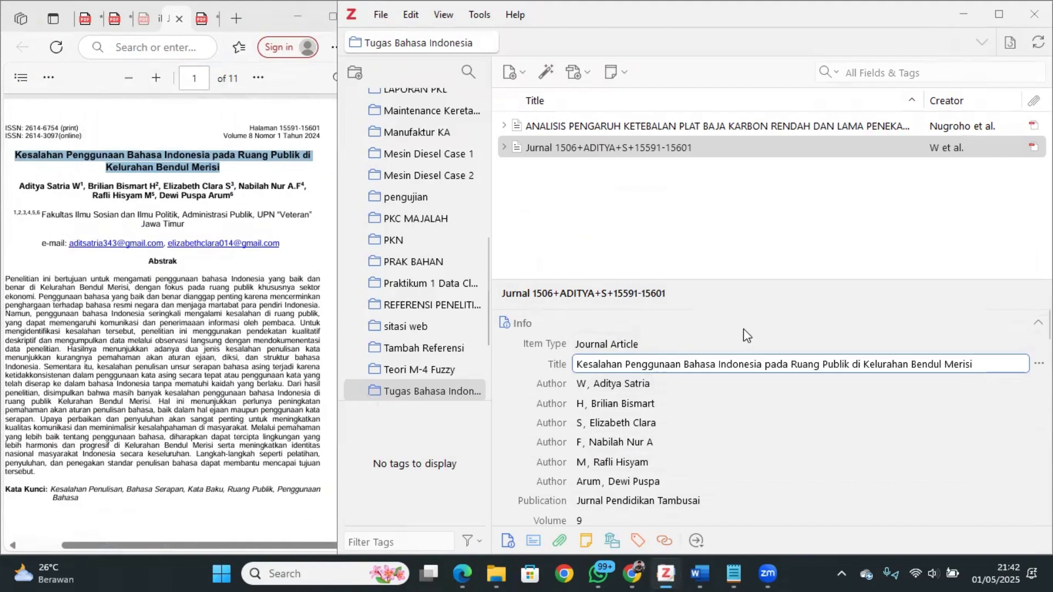
click(745, 338)
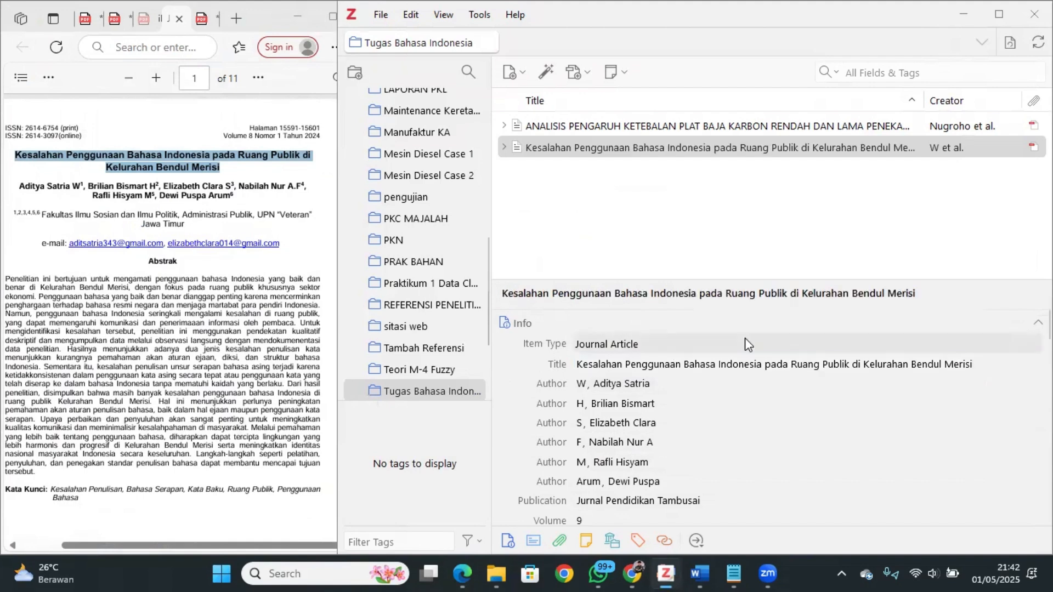
click(683, 320)
- Add the two book PDFs from the TUGAS 2 folder to the Tugas Bahasa Indonesia collection and dismiss the metadata retrieval report
key(alt+Tab)
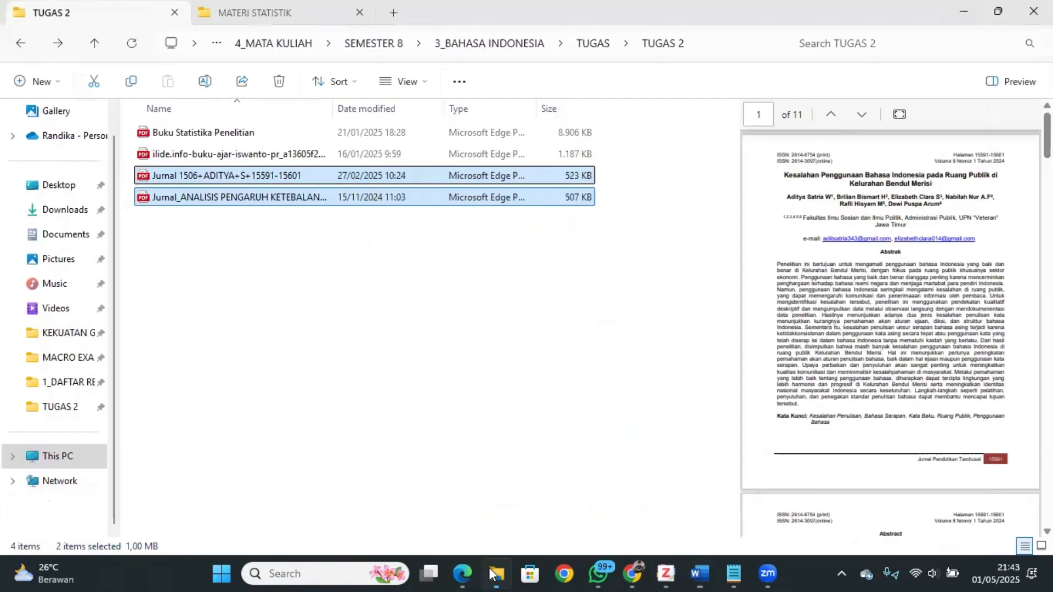
click(230, 133)
ctrl+click(228, 153)
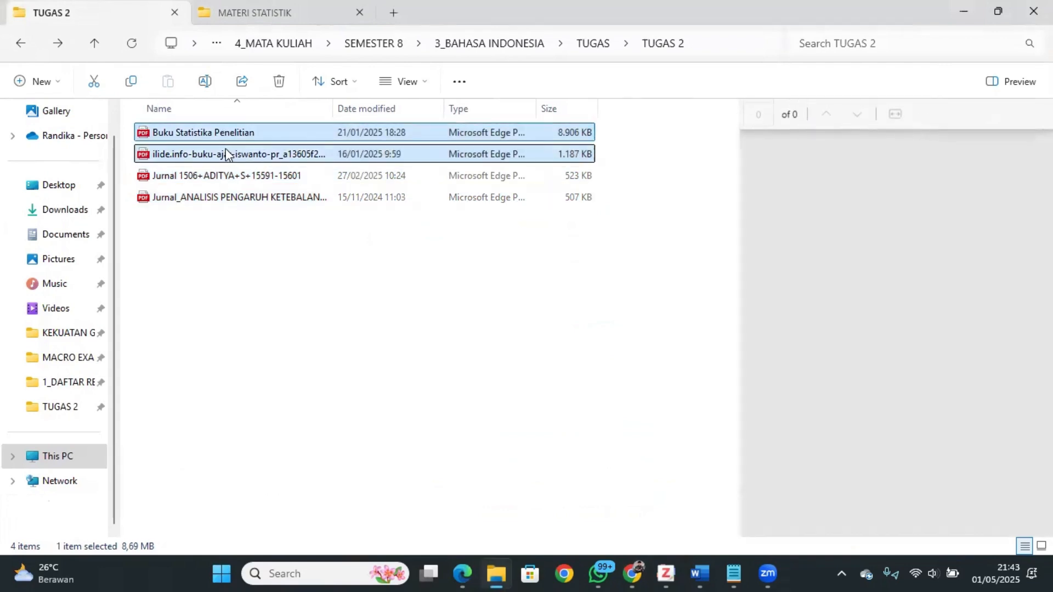
drag(242, 153, 589, 199)
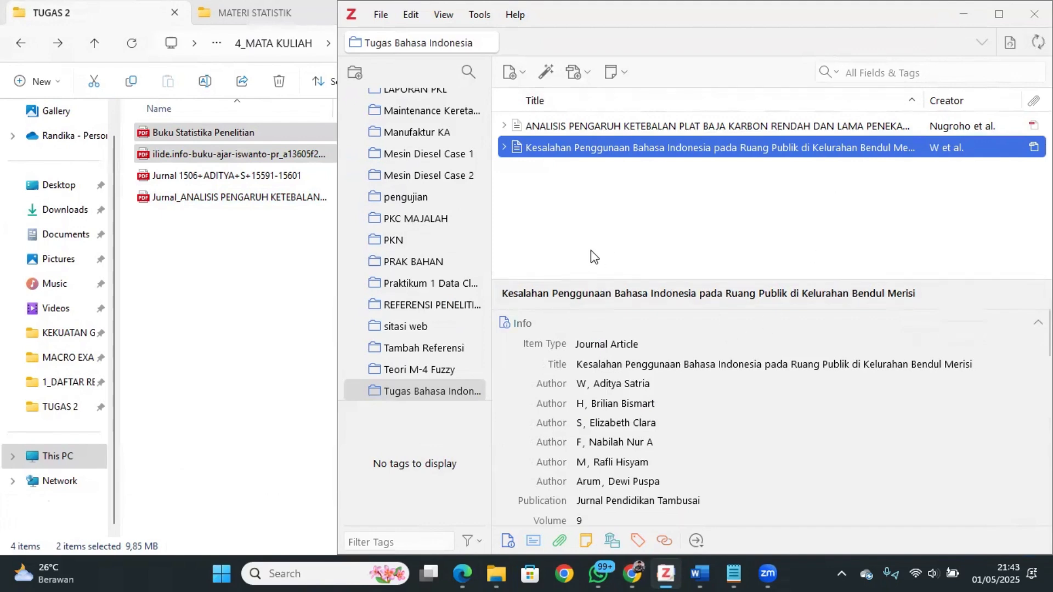
click(987, 15)
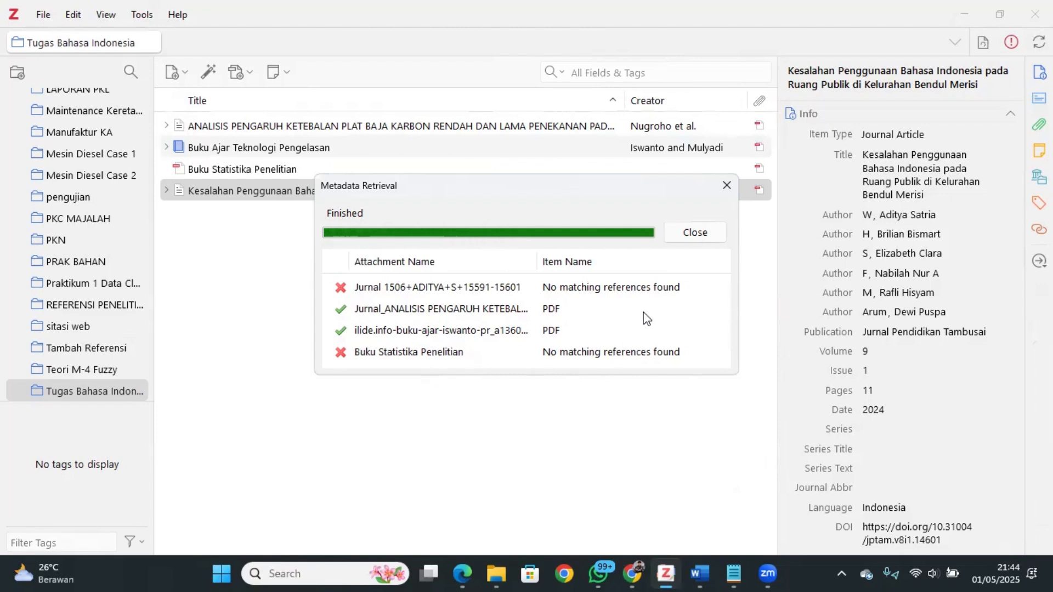
click(688, 239)
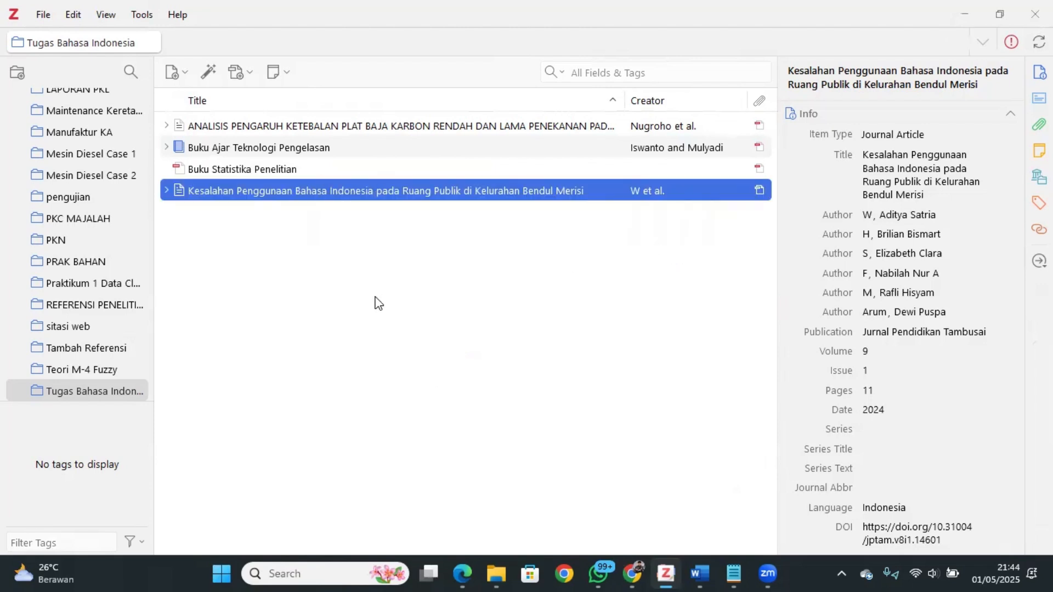
- Select the Buku Ajar Teknologi Pengelasan item and examine its PDF's front pages in Chrome for authors, publisher and year
click(212, 170)
click(216, 148)
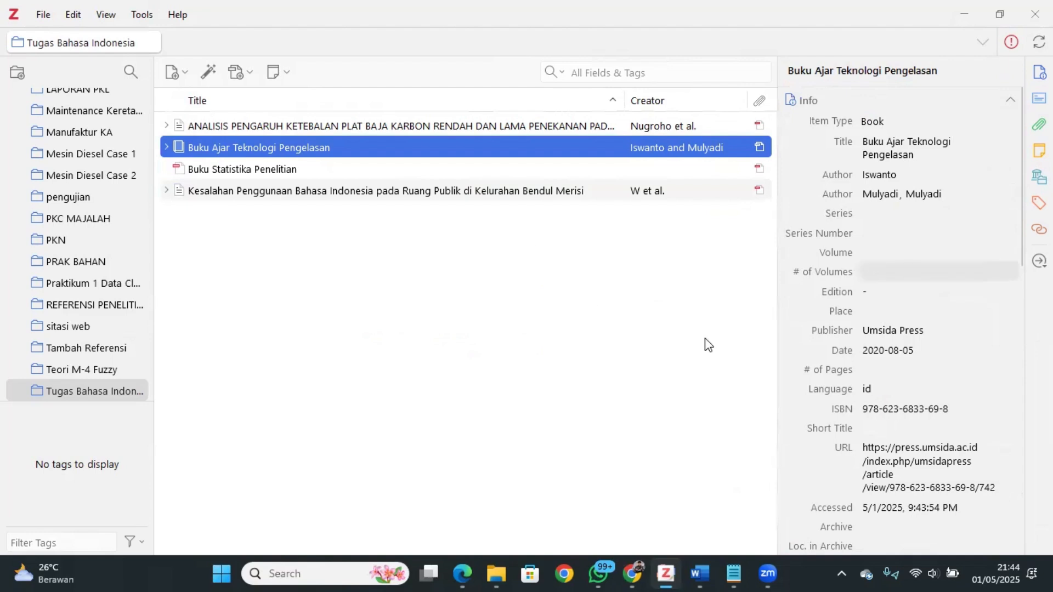
click(475, 572)
key(ctrl+Tab)
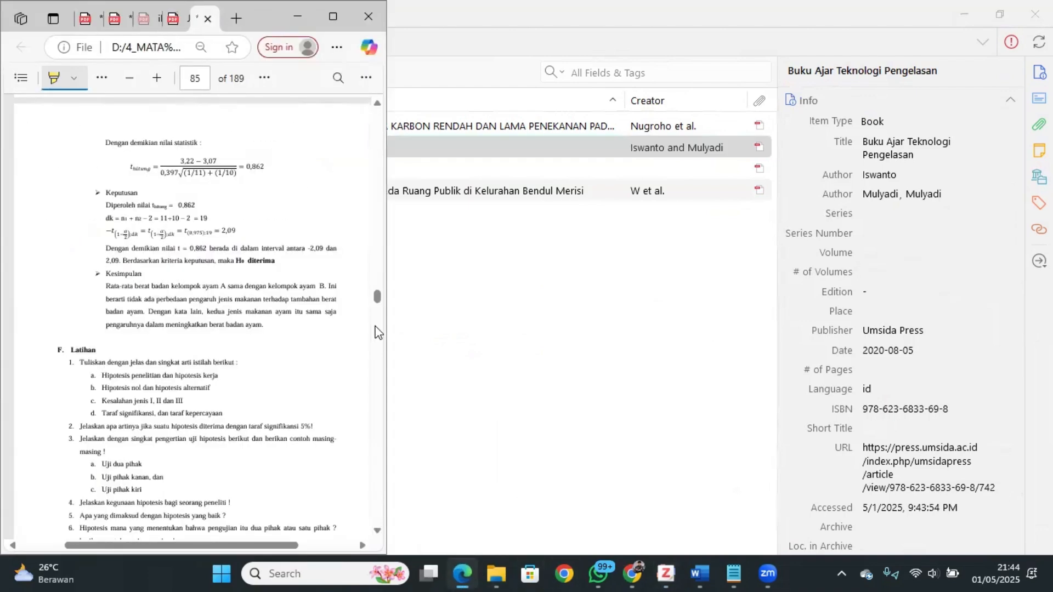
click(473, 568)
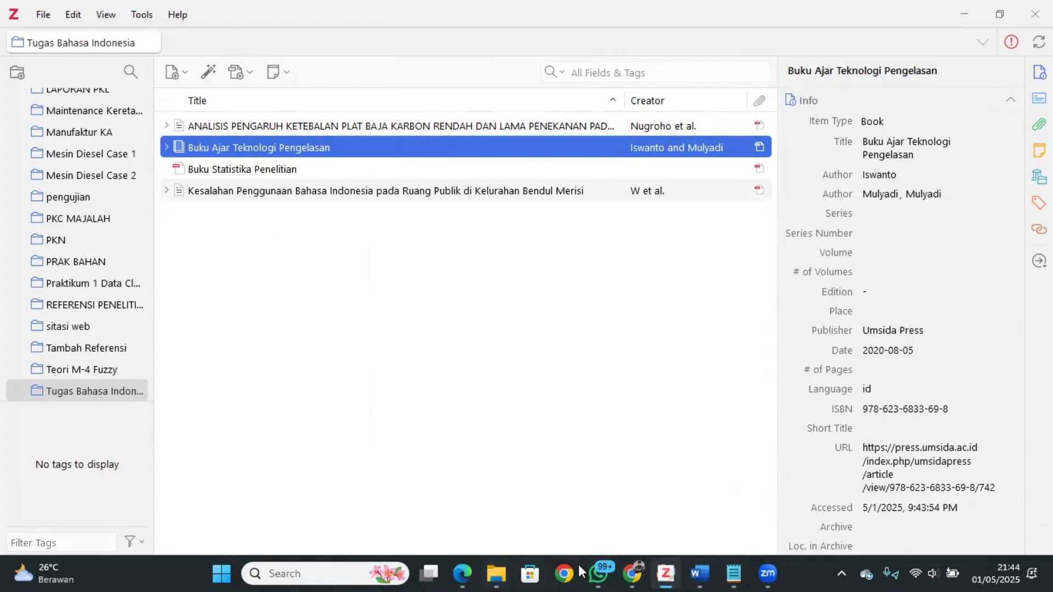
click(632, 573)
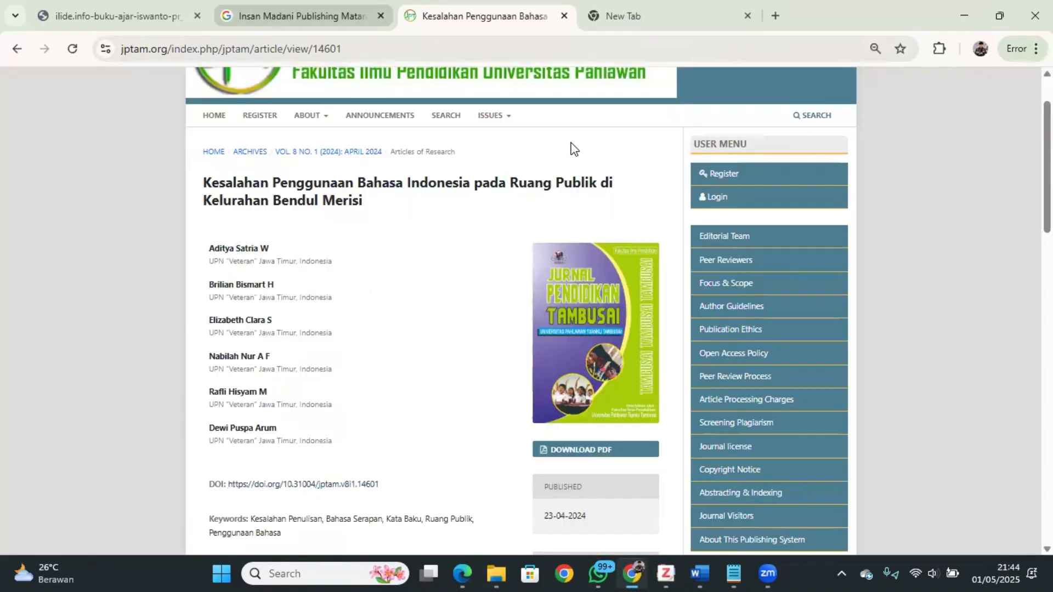
click(138, 8)
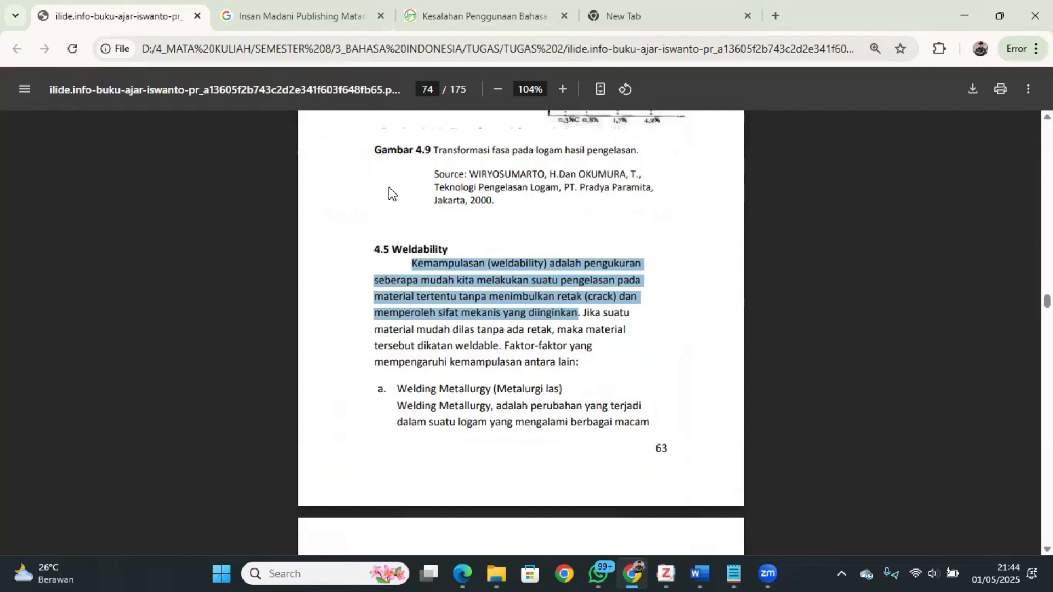
scroll(507, 351, up, 20)
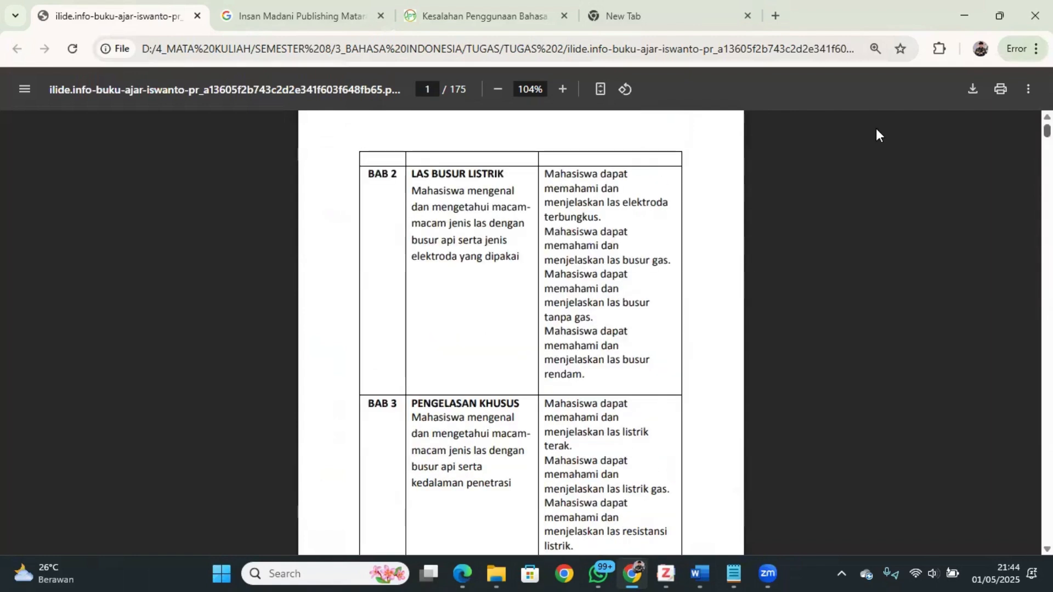
scroll(709, 356, down, 10)
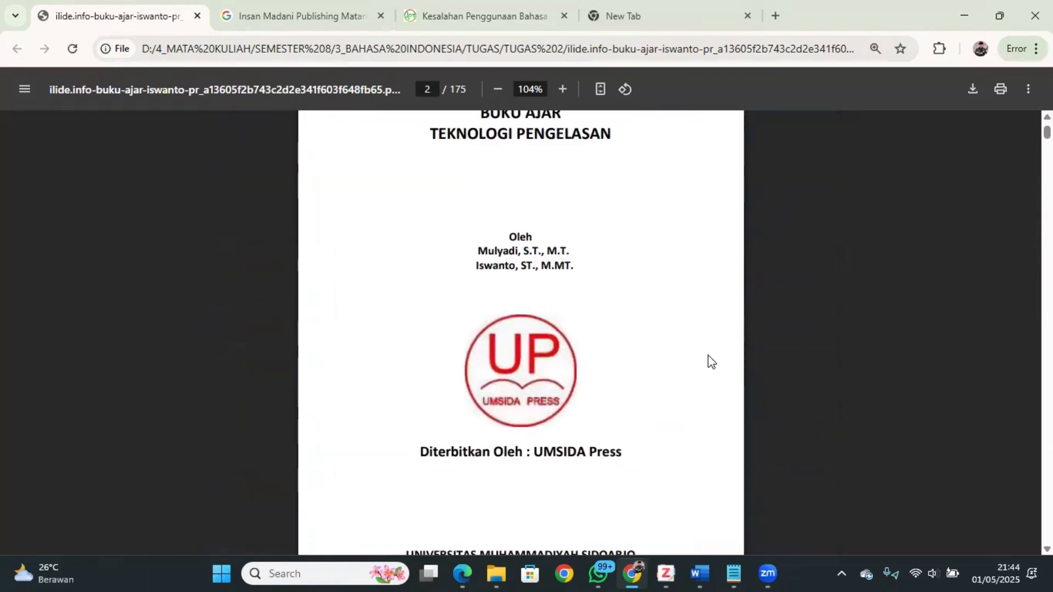
scroll(710, 361, down, 5)
scroll(709, 359, up, 3)
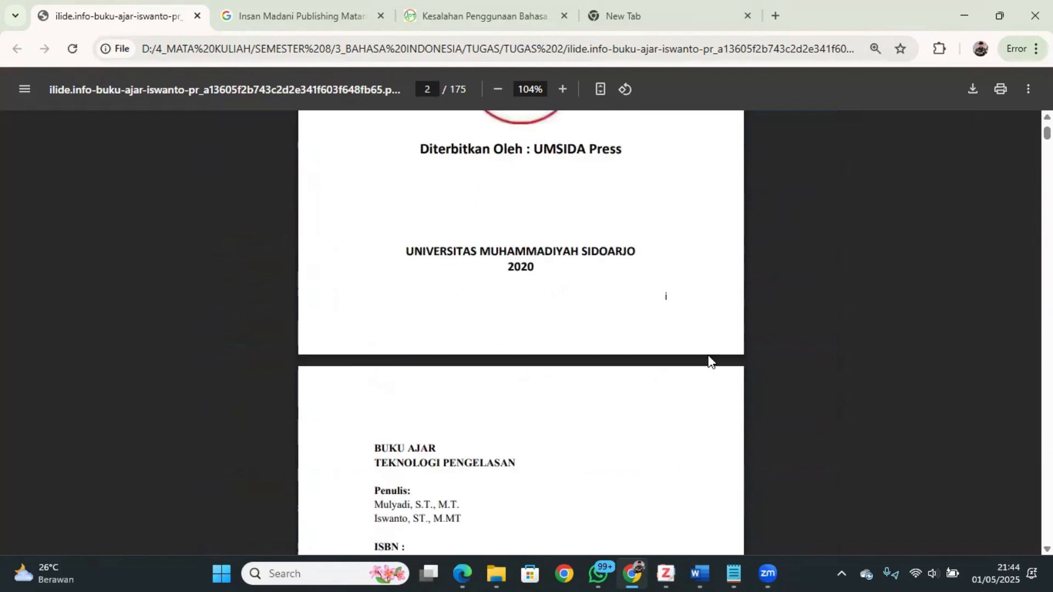
- Place the book PDF beside Zotero and clear the second author's first name in the Buku Ajar Teknologi Pengelasan item
key(super+Left)
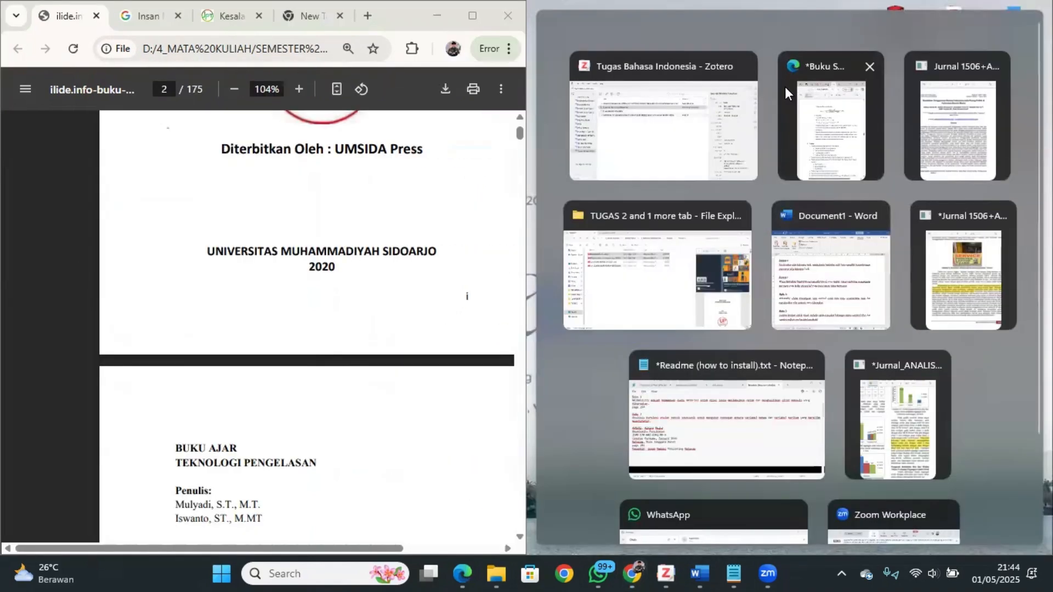
click(705, 122)
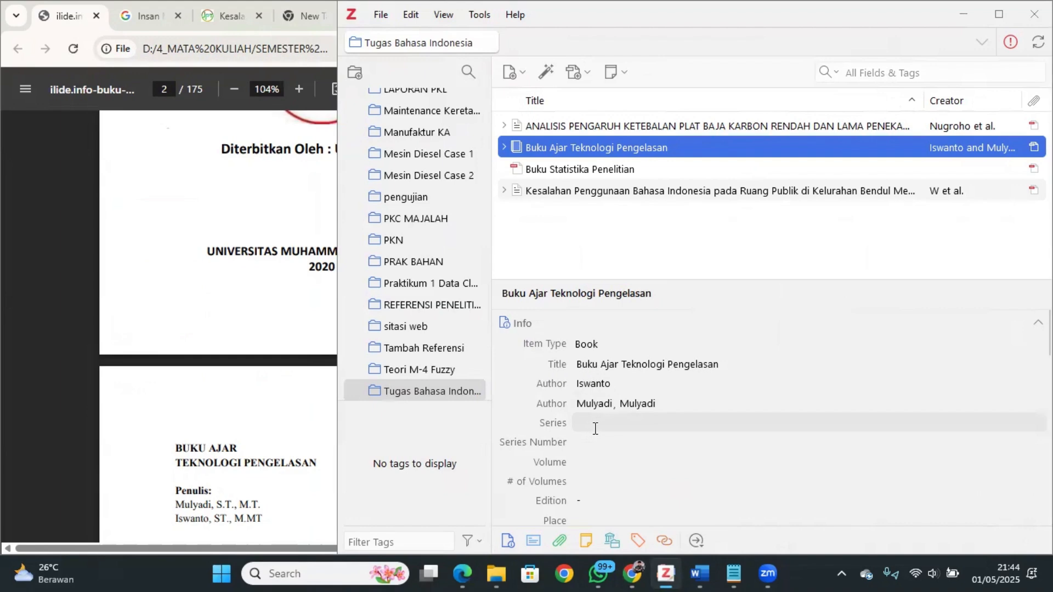
click(644, 404)
key(BackSpace)
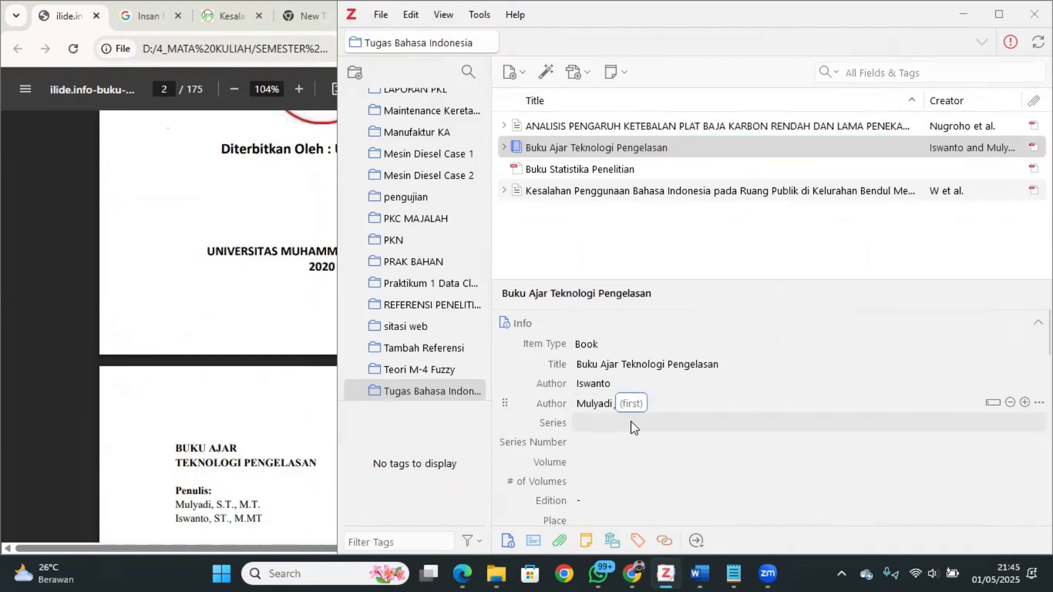
scroll(616, 426, down, 5)
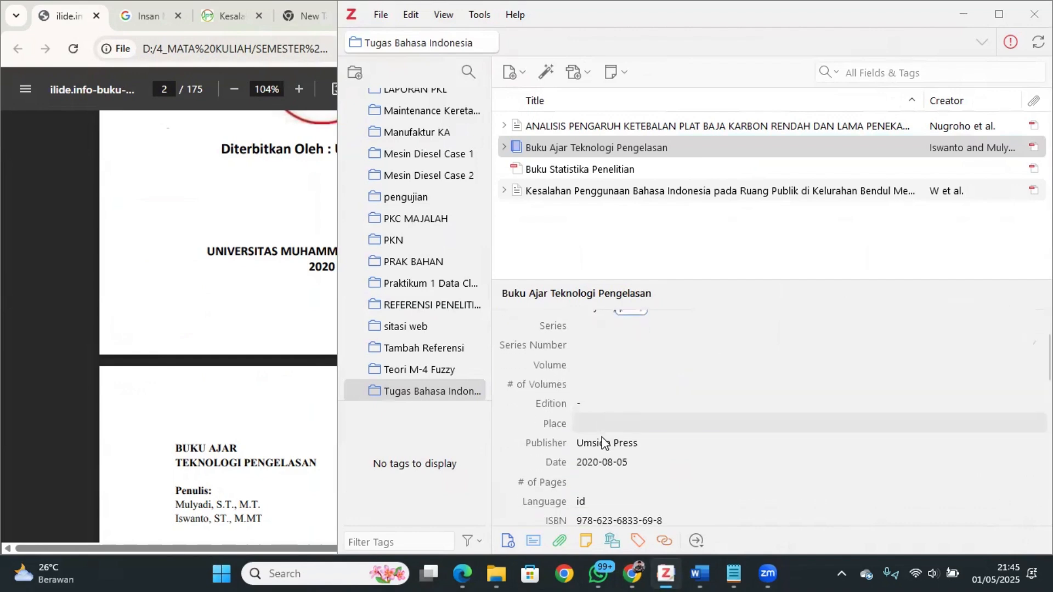
- Set the Buku Ajar Teknologi Pengelasan item's Place to "Sidoarjo, Jawa Timur", copied from the editorial address in the book PDF
scroll(625, 368, up, 3)
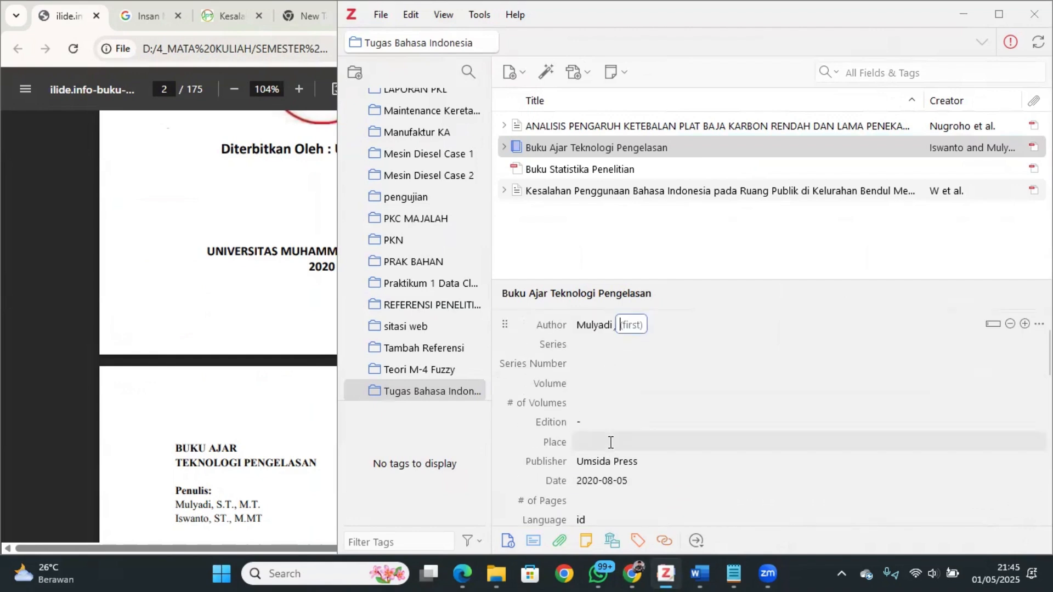
click(609, 442)
scroll(206, 438, down, 5)
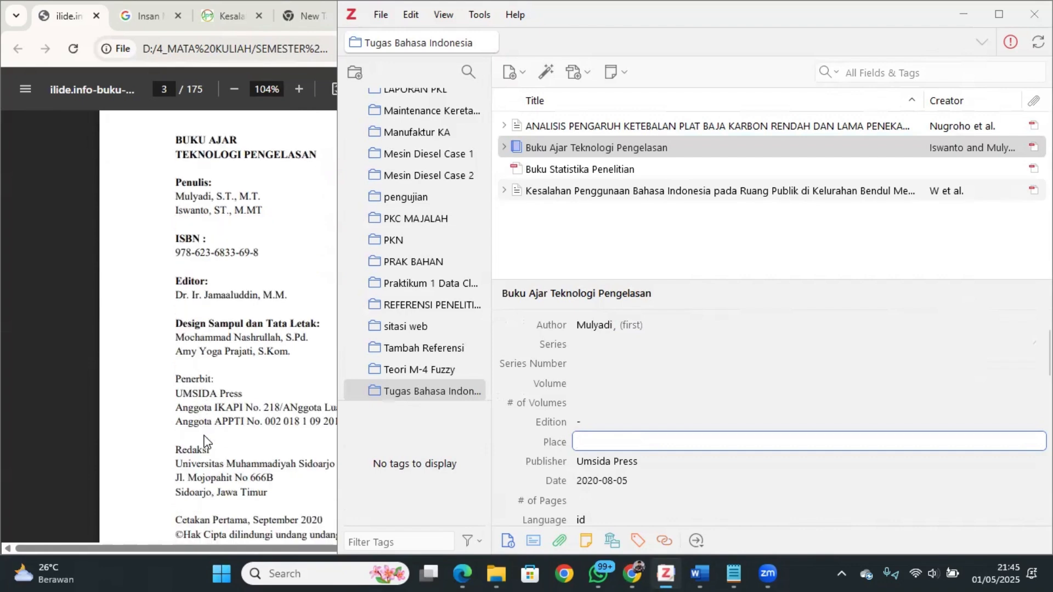
drag(198, 540, 224, 545)
drag(141, 492, 235, 495)
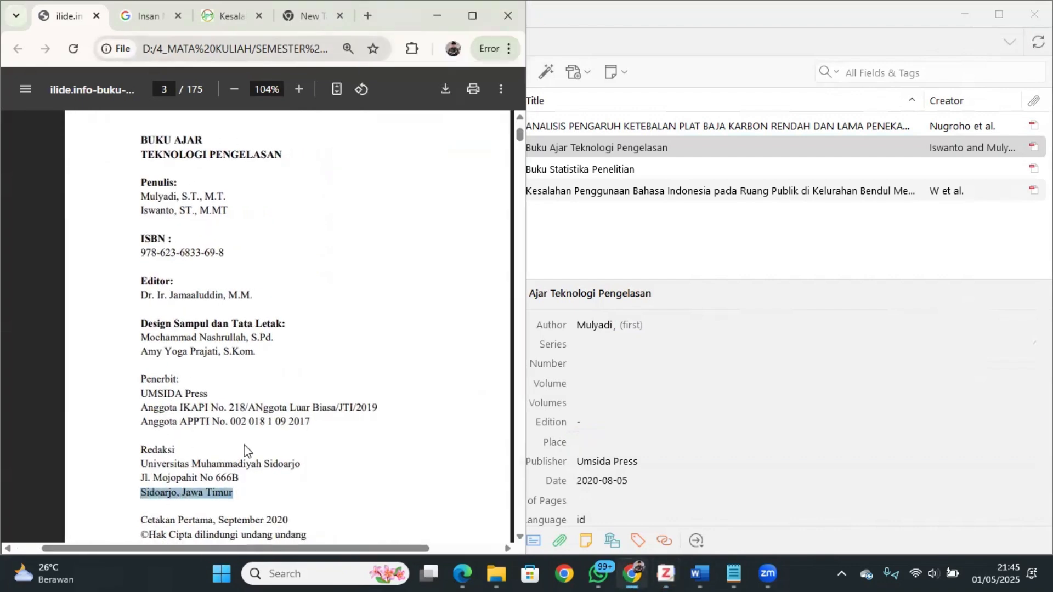
click(597, 445)
text(Sidoarjo, Jawa Timur)
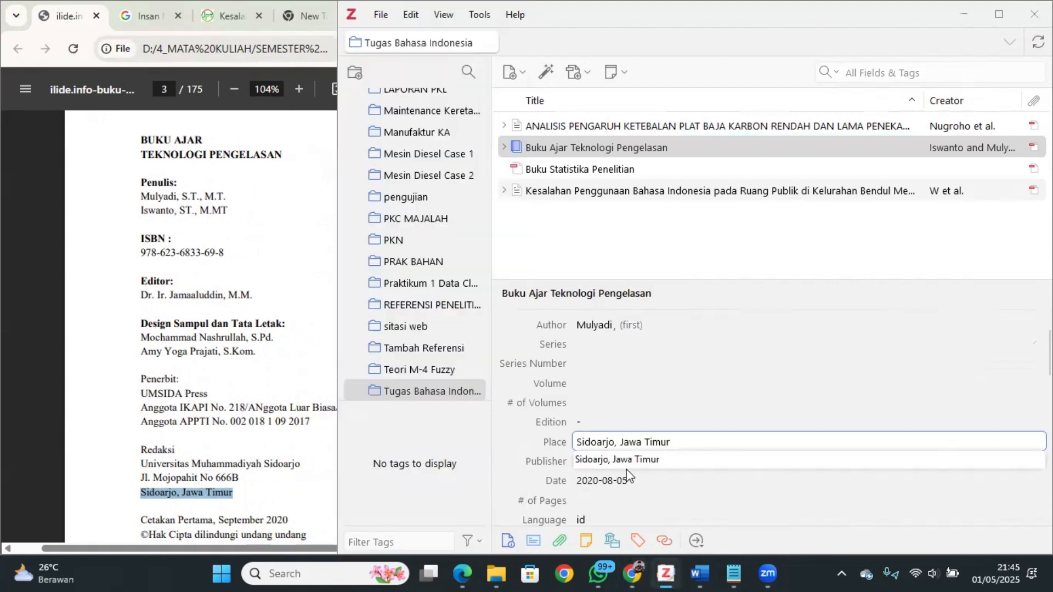
click(651, 403)
- Replace the book item's Date with the copied text "Sidoarjo, Jawa Timur"
scroll(652, 403, down, 1)
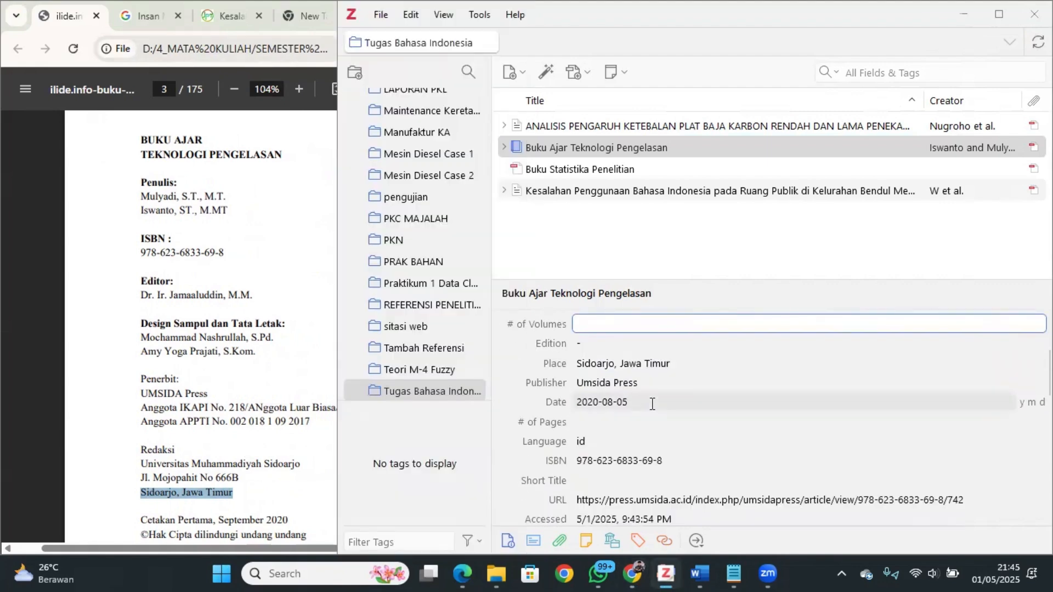
scroll(652, 404, up, 1)
scroll(645, 420, down, 1)
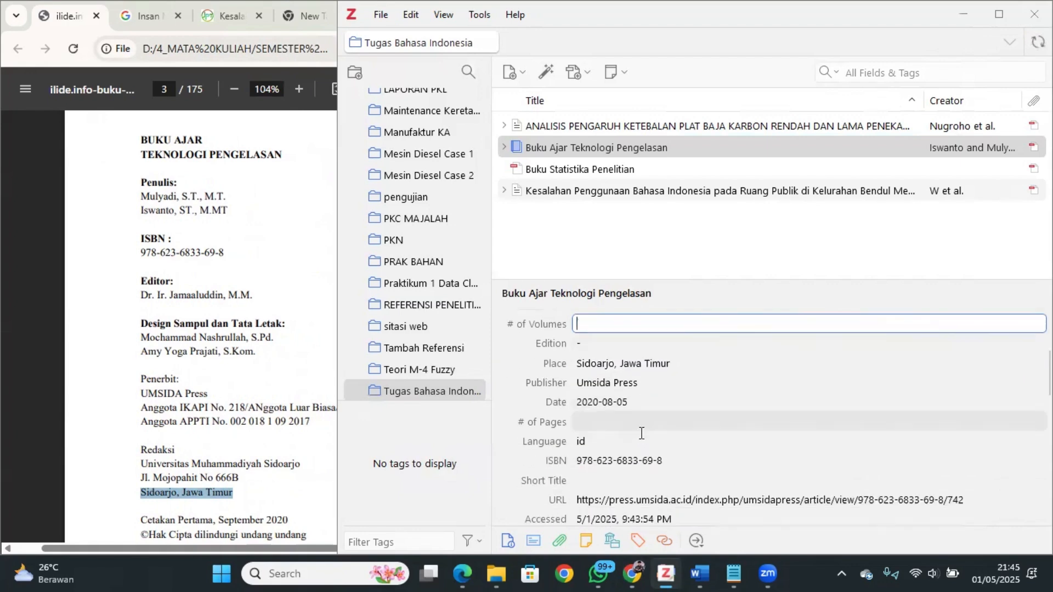
drag(631, 404, 541, 405)
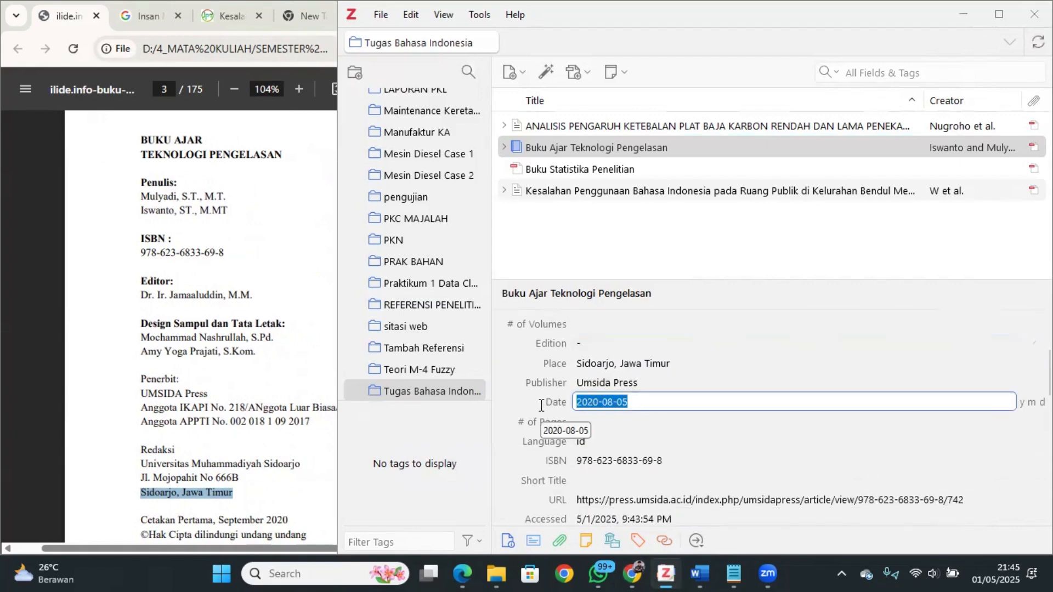
right_click(627, 403)
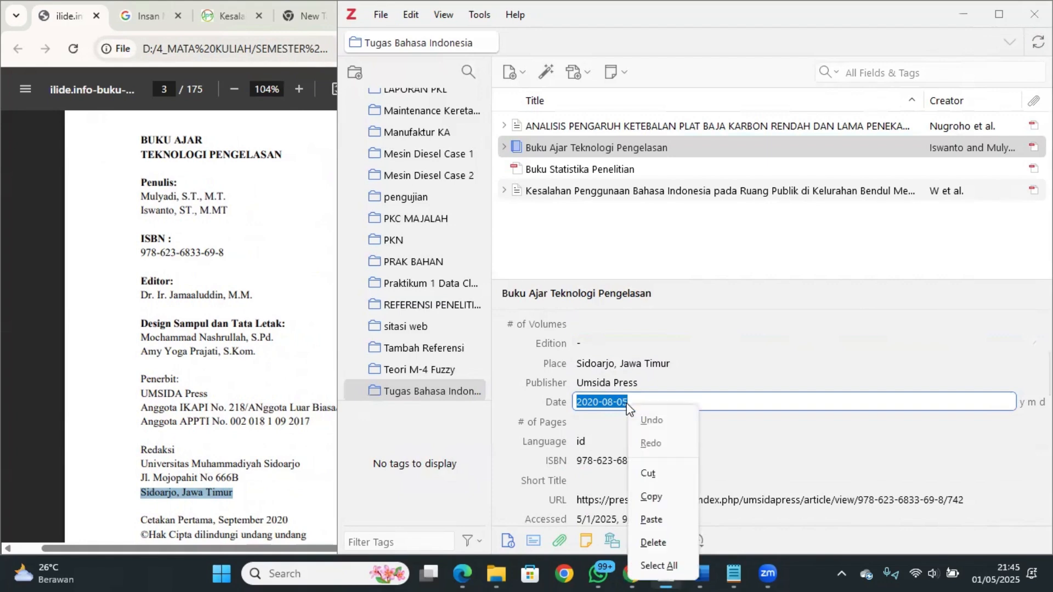
text(Sidoarjo, Jawa Timur)
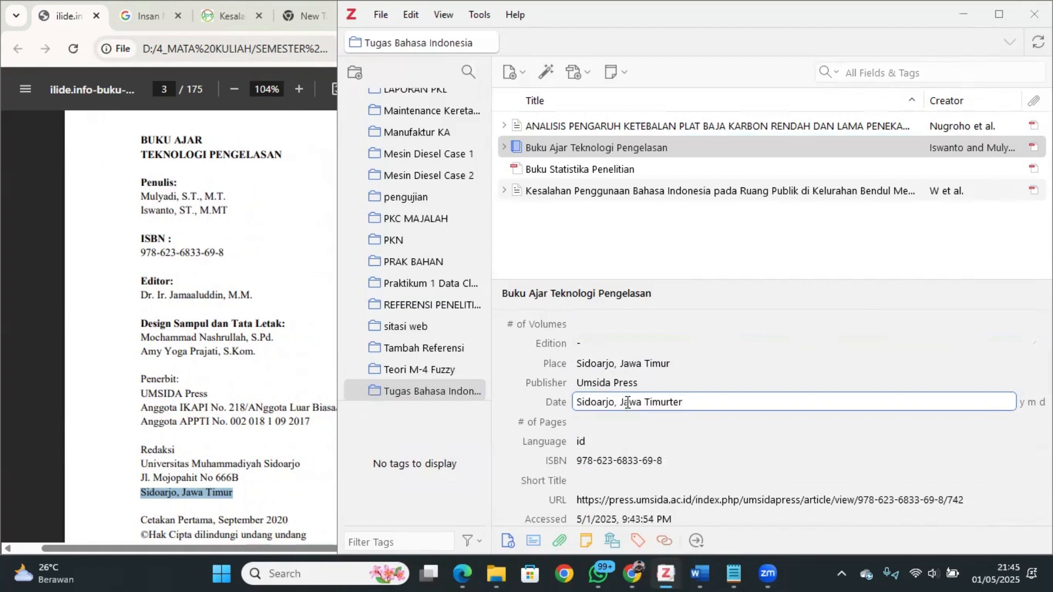
key(BackSpace)
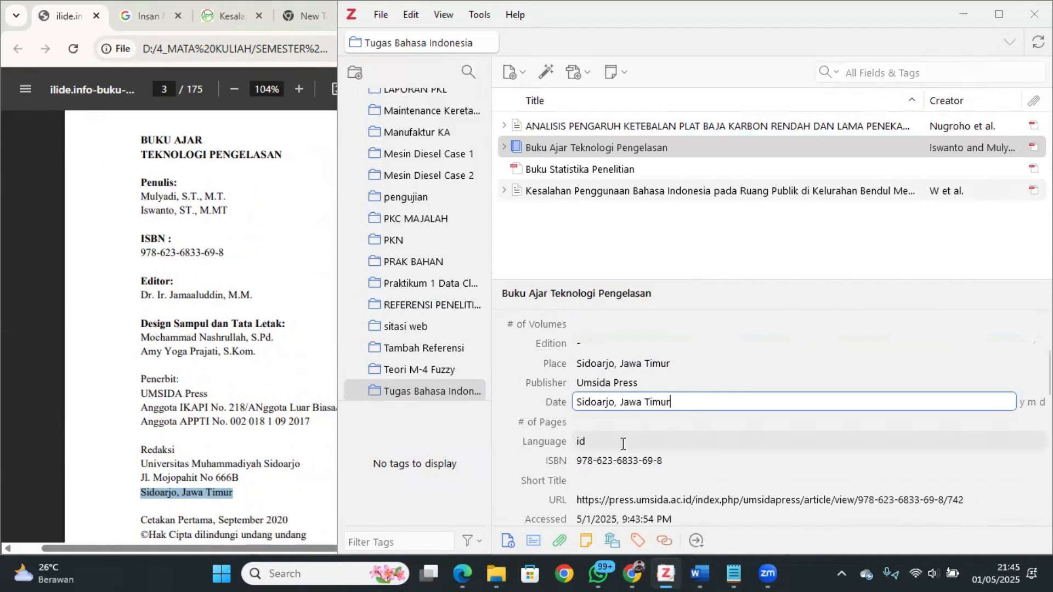
- Set the book item's Language to Indonesia and its Edition to 1
click(600, 432)
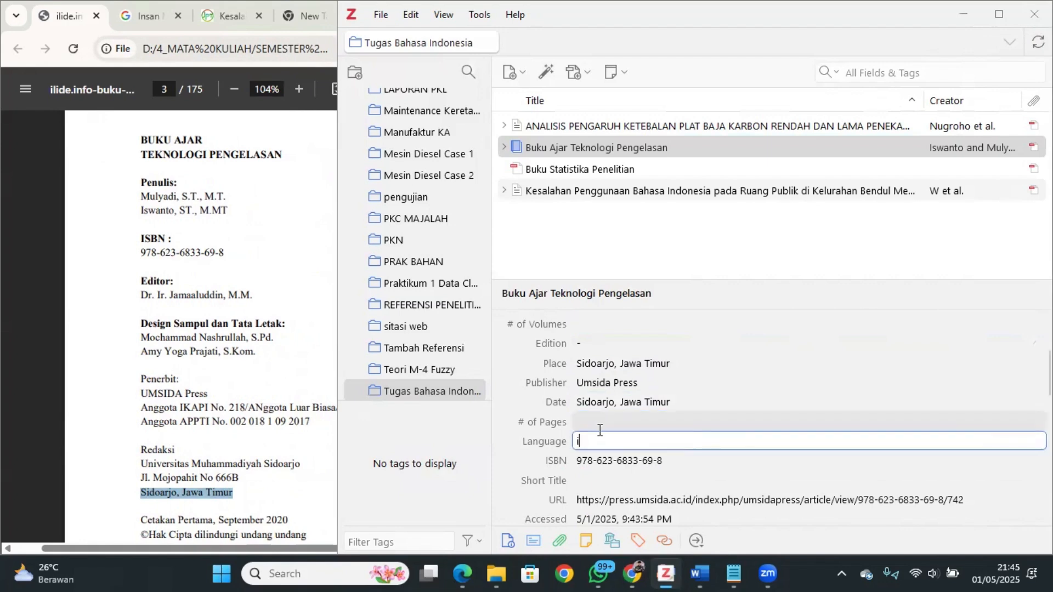
text(In)
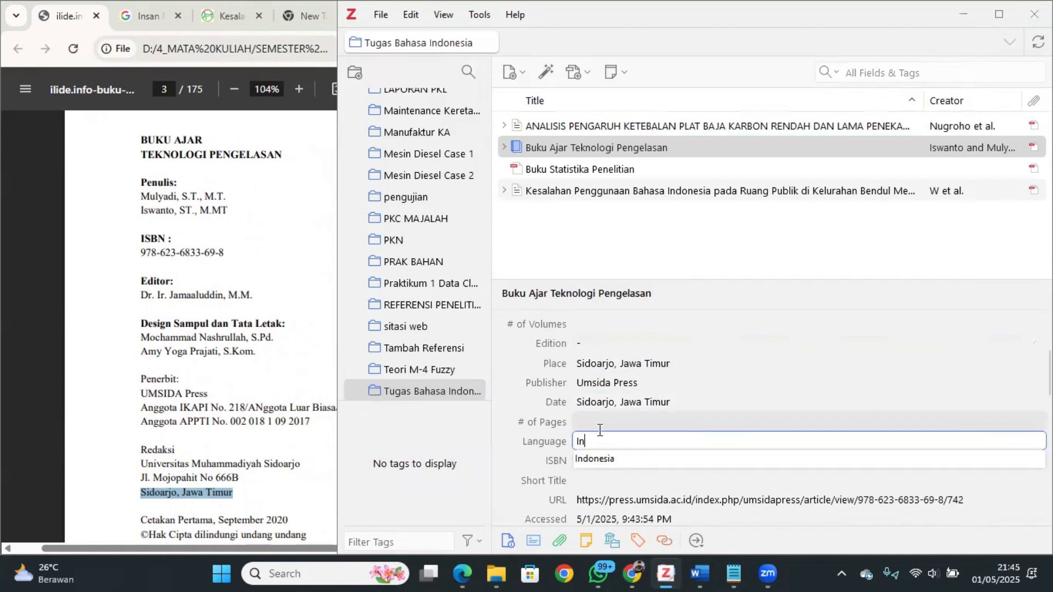
click(614, 465)
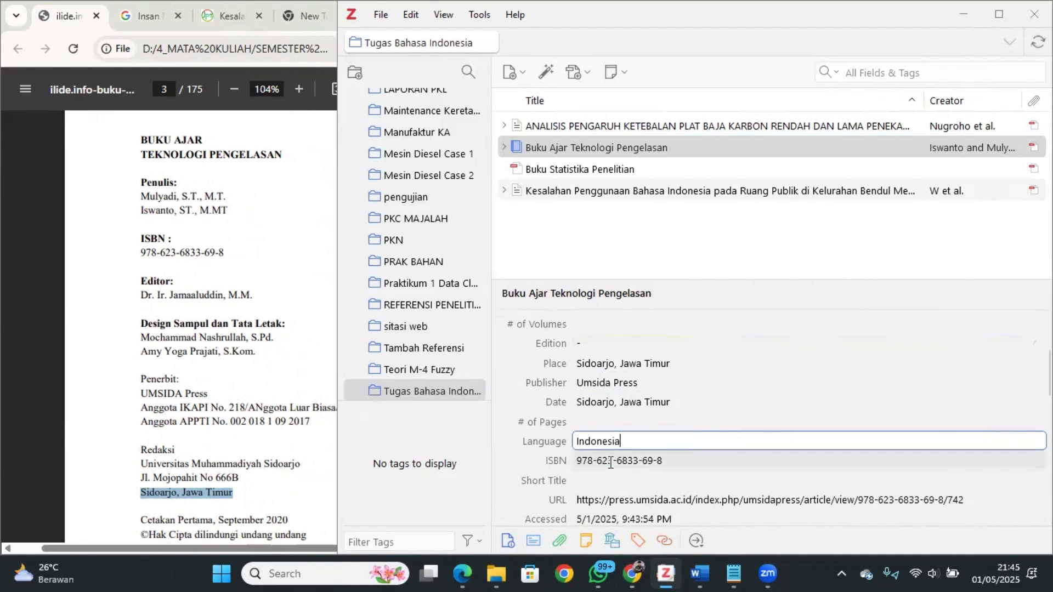
click(616, 416)
click(603, 346)
key(BackSpace)
text(1)
- Set the book item's number of pages to 154, copied from the Buku 1 entry in the Readme notes
scroll(680, 428, down, 3)
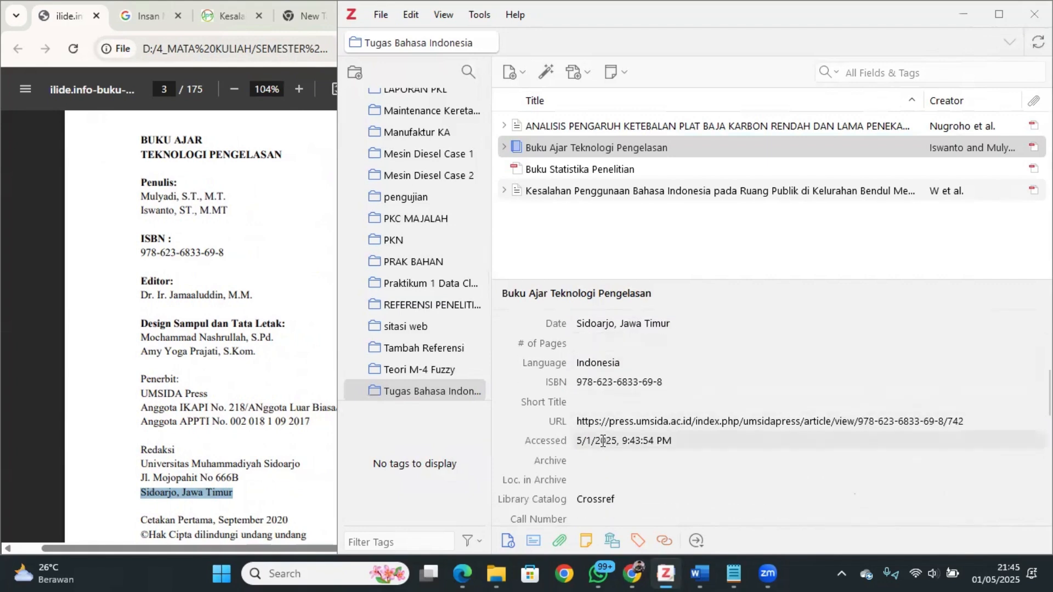
scroll(602, 441, down, 6)
scroll(673, 486, up, 4)
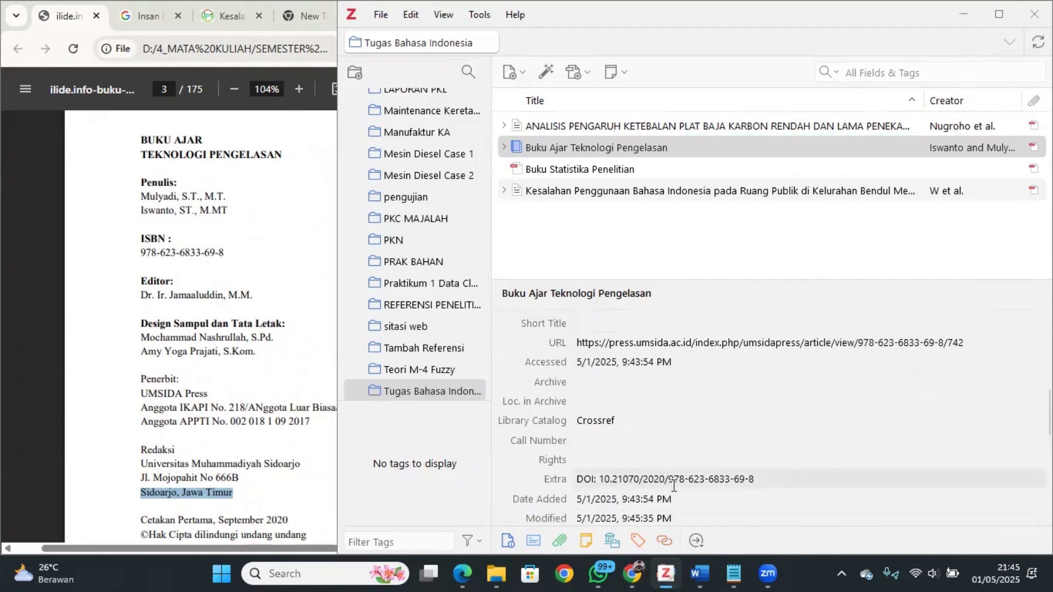
scroll(673, 485, up, 3)
click(733, 573)
scroll(665, 401, up, 3)
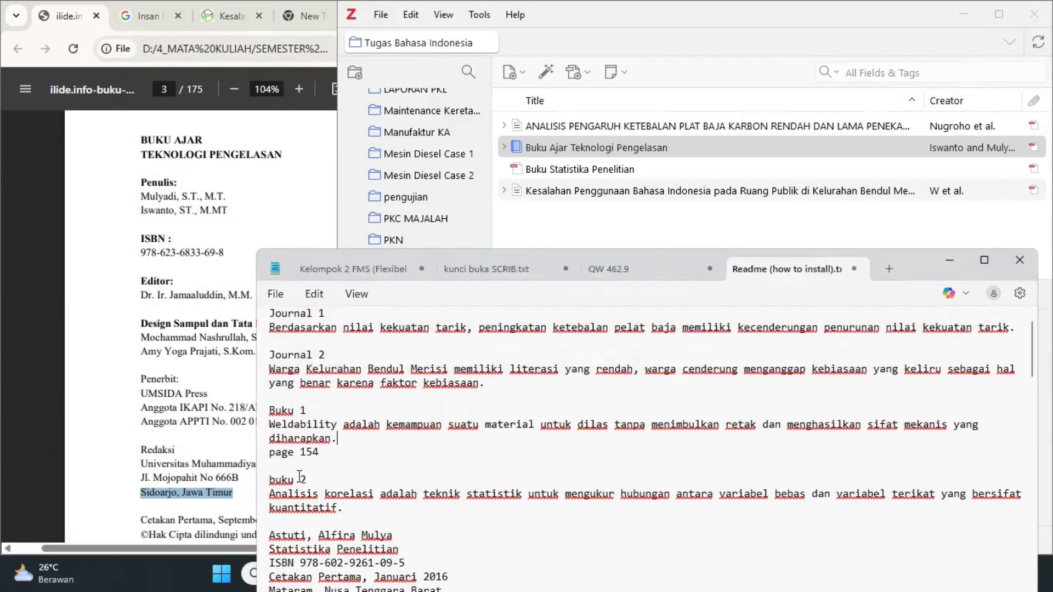
double_click(308, 452)
key(ctrl+c)
click(950, 260)
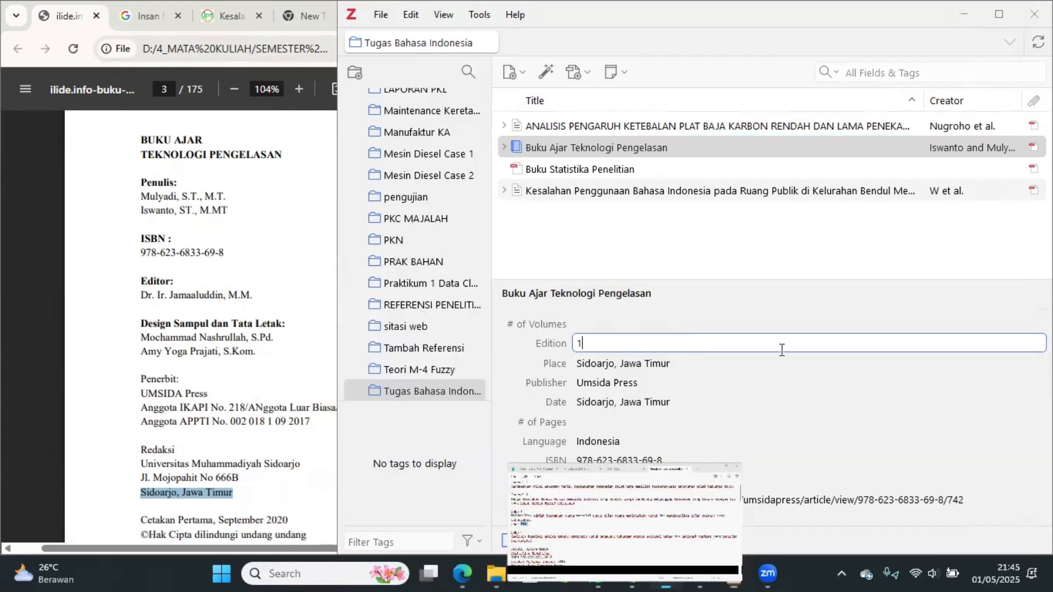
scroll(593, 419, up, 2)
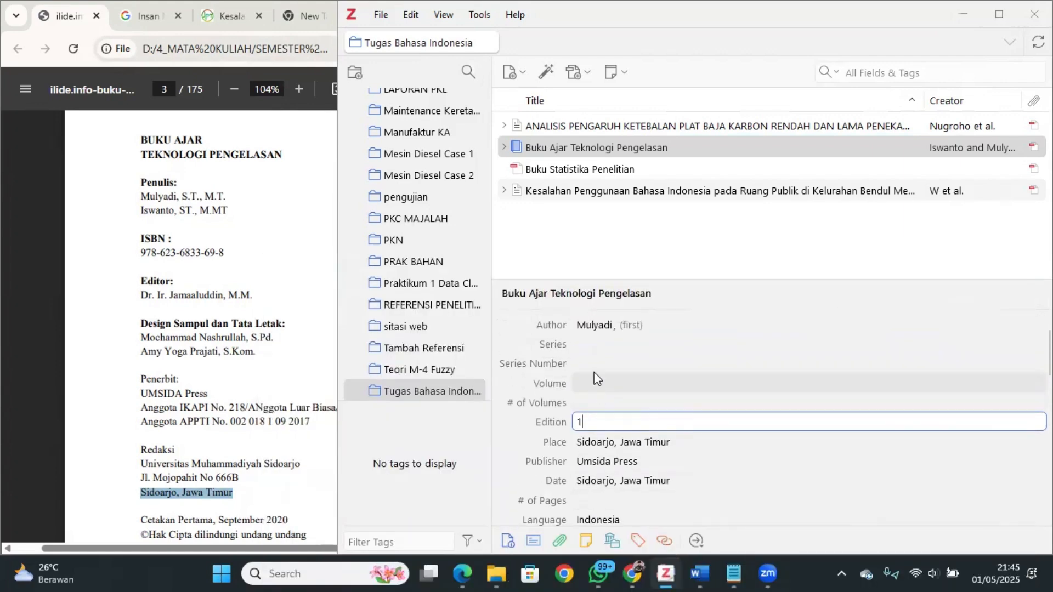
scroll(583, 402, up, 2)
scroll(584, 412, down, 4)
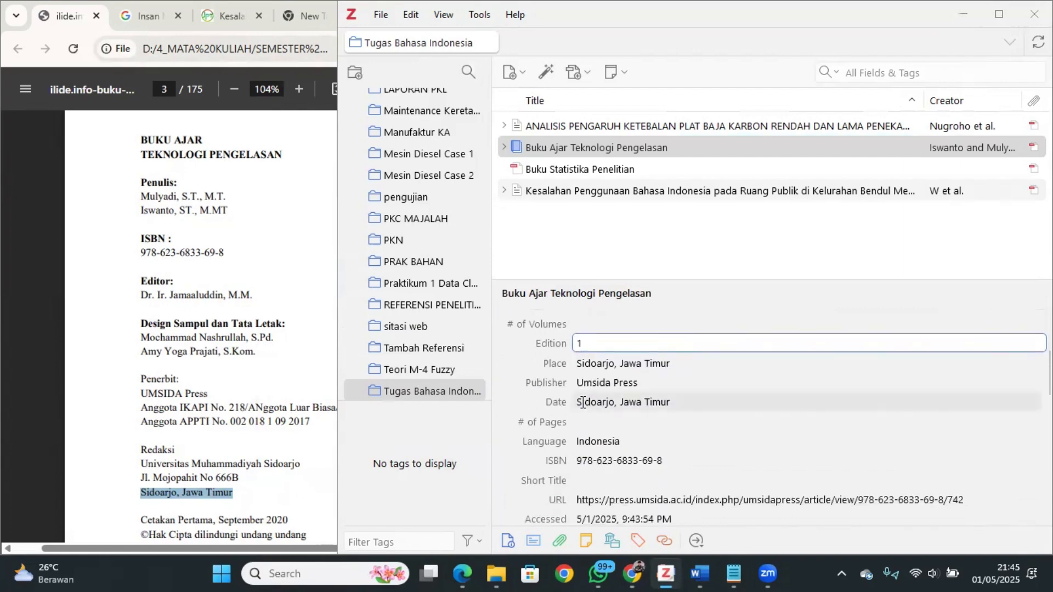
click(589, 423)
key(ctrl+v)
- Maximize the Zotero window and review the metadata fields of the Buku Ajar Teknologi Pengelasan item
scroll(630, 430, down, 2)
scroll(629, 430, up, 1)
scroll(628, 431, down, 1)
scroll(628, 431, down, 1)
scroll(628, 430, up, 5)
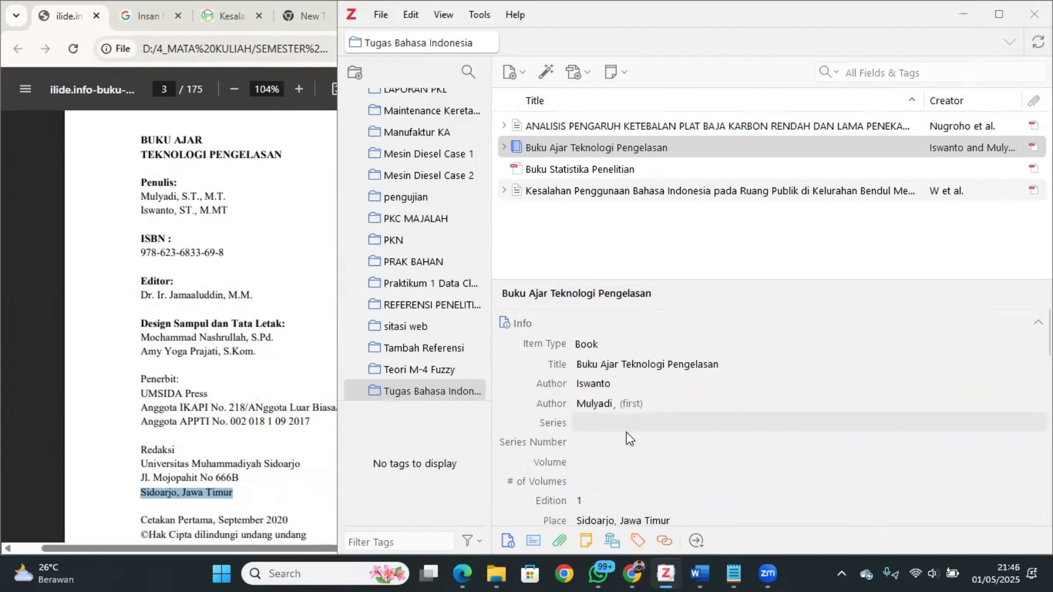
click(999, 14)
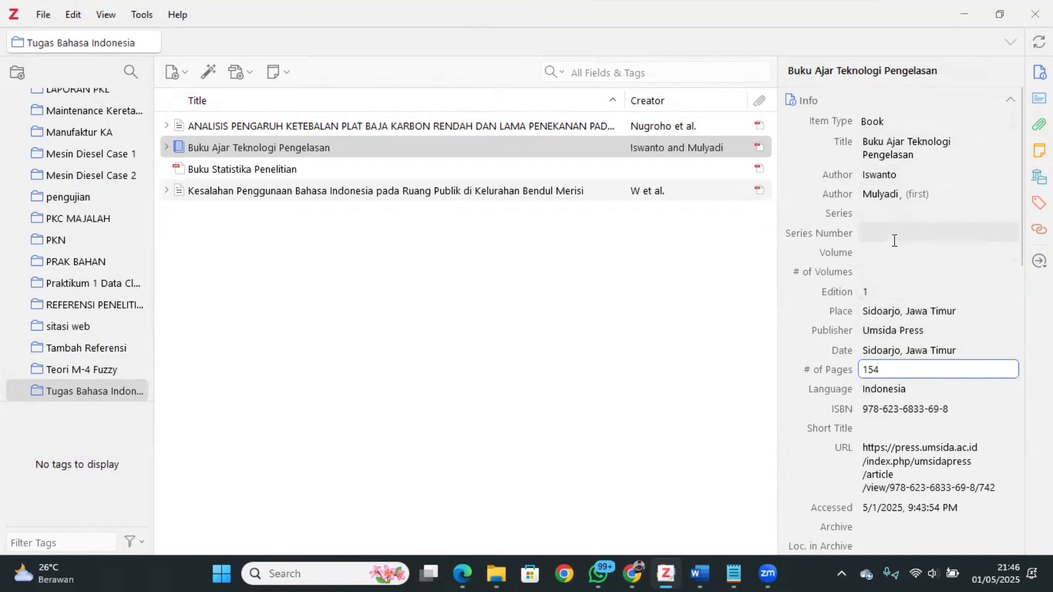
scroll(893, 408, down, 3)
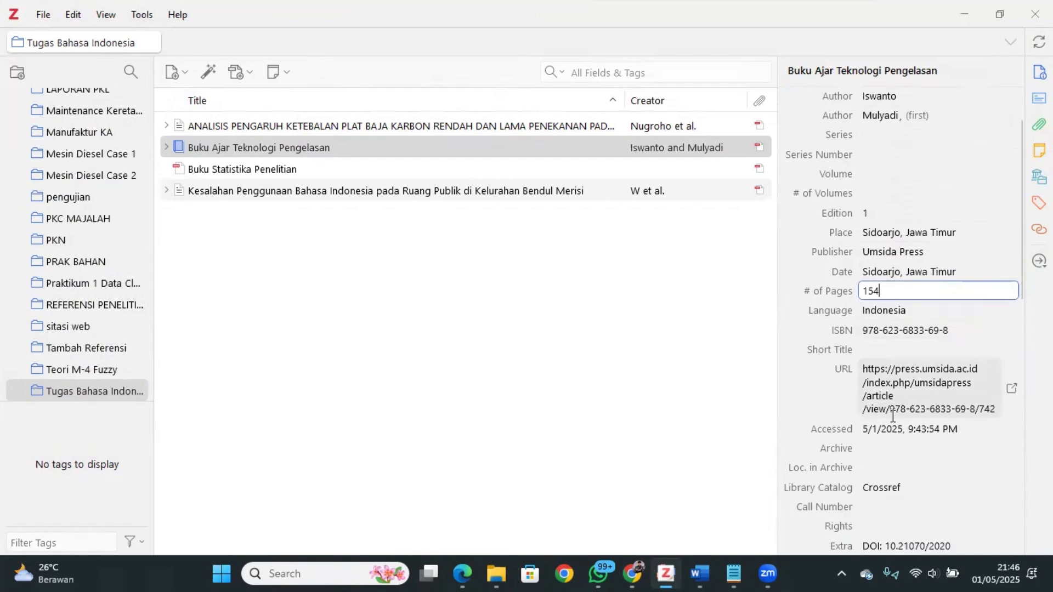
click(370, 417)
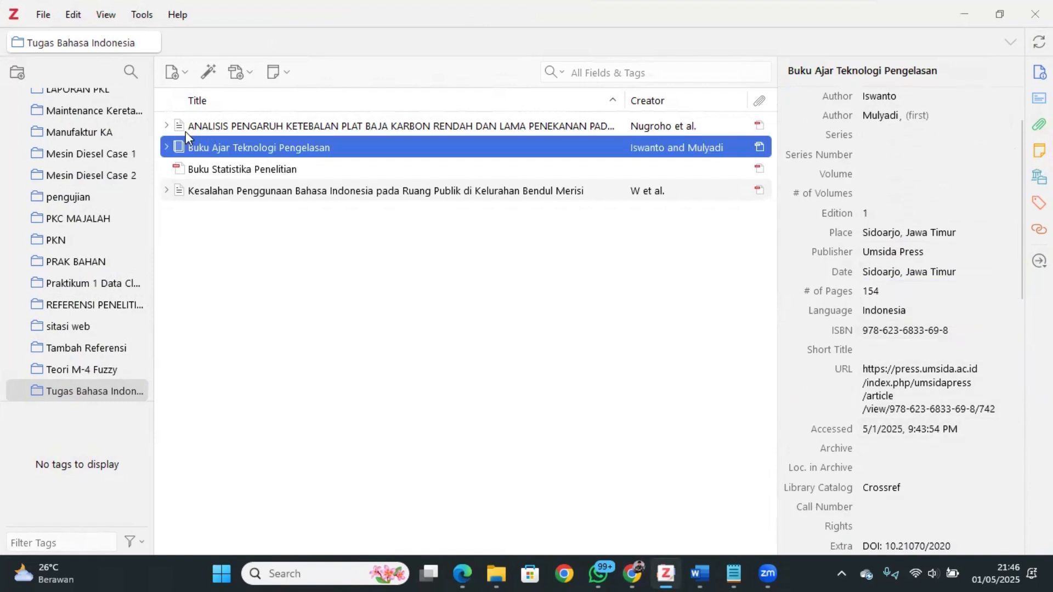
- Create a manually entered parent item for the Buku Statistika Penelitian PDF and set its item type to Book
click(199, 169)
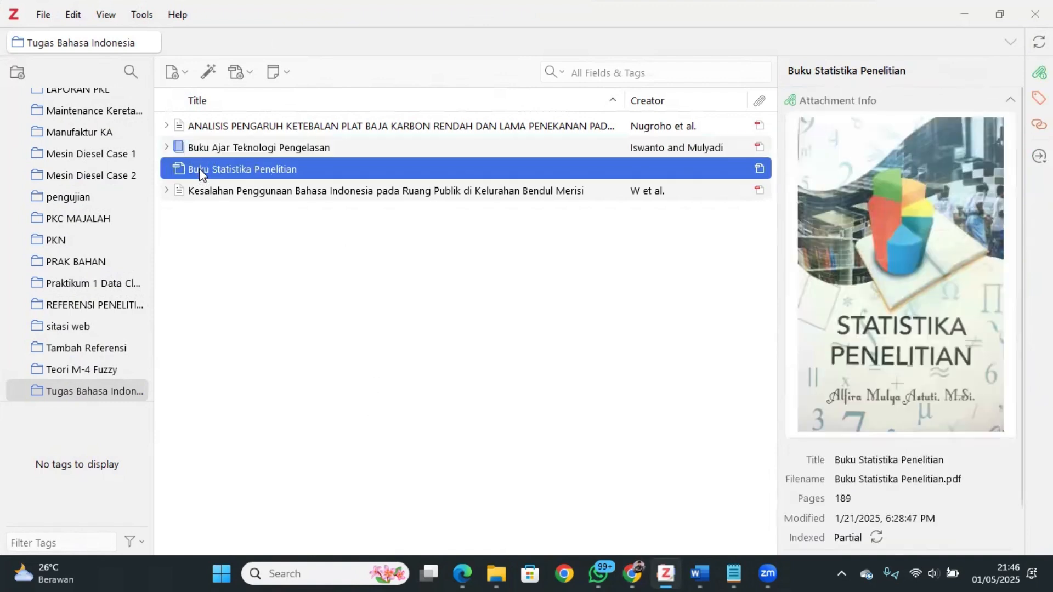
right_click(199, 169)
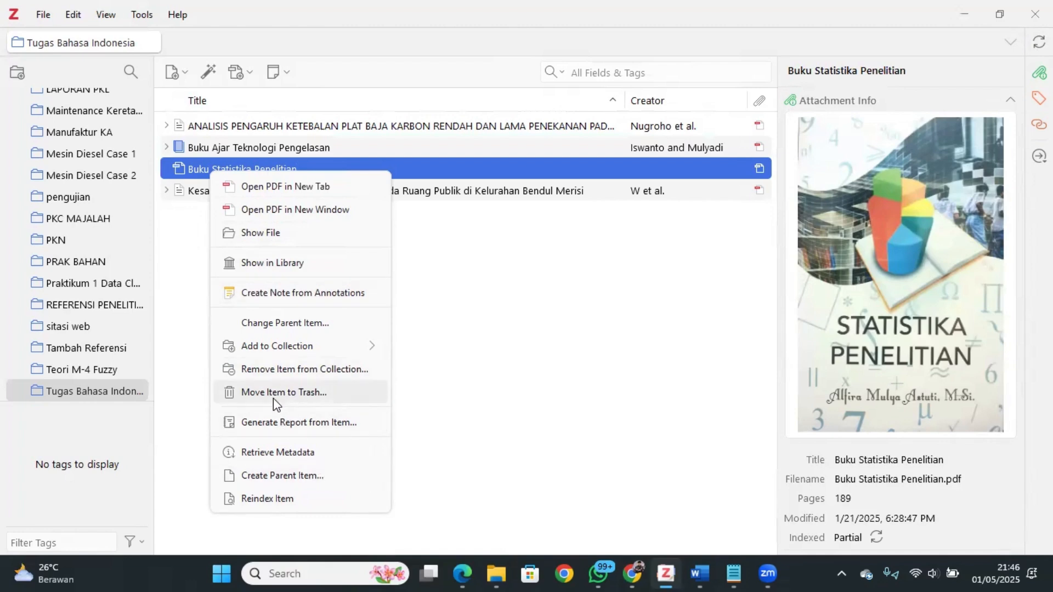
click(275, 476)
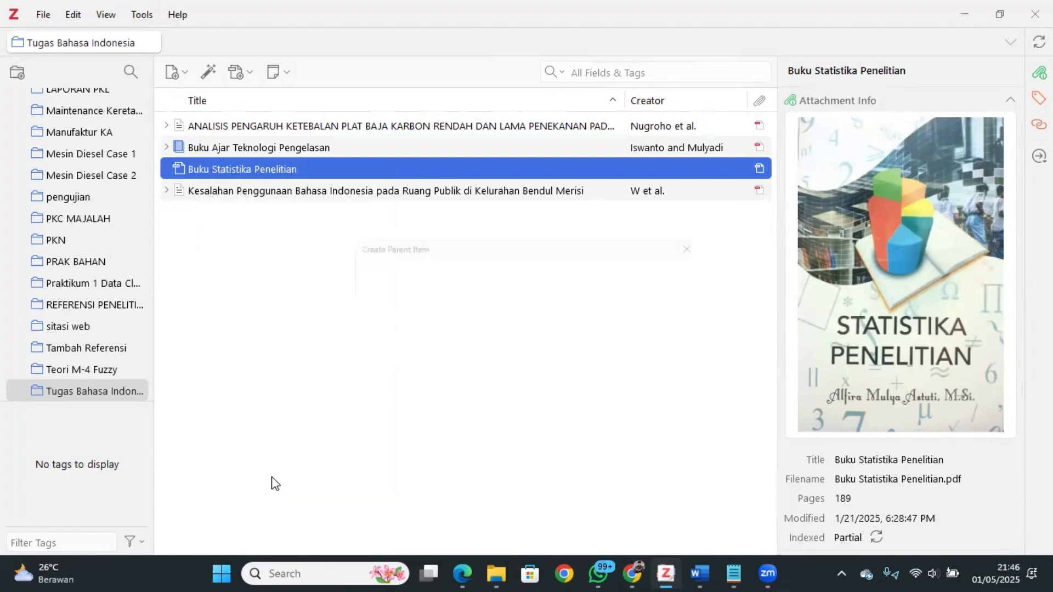
click(376, 378)
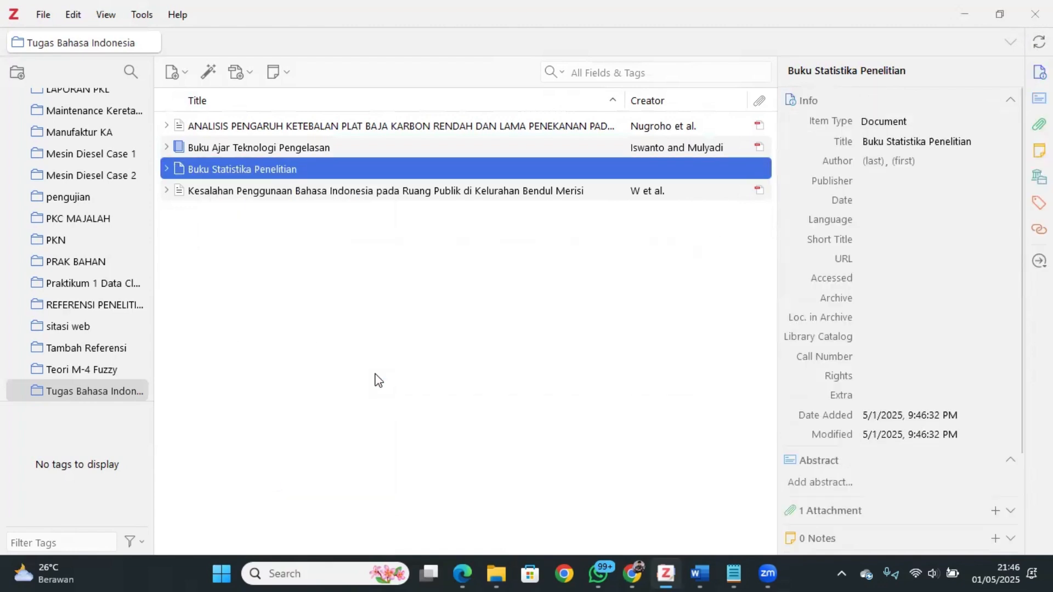
click(889, 124)
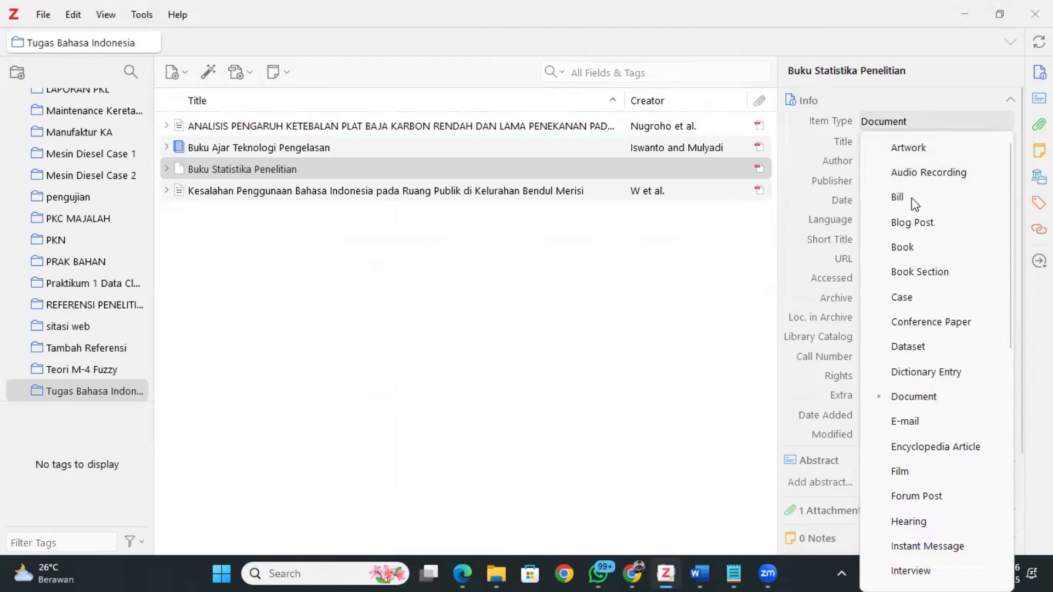
click(919, 244)
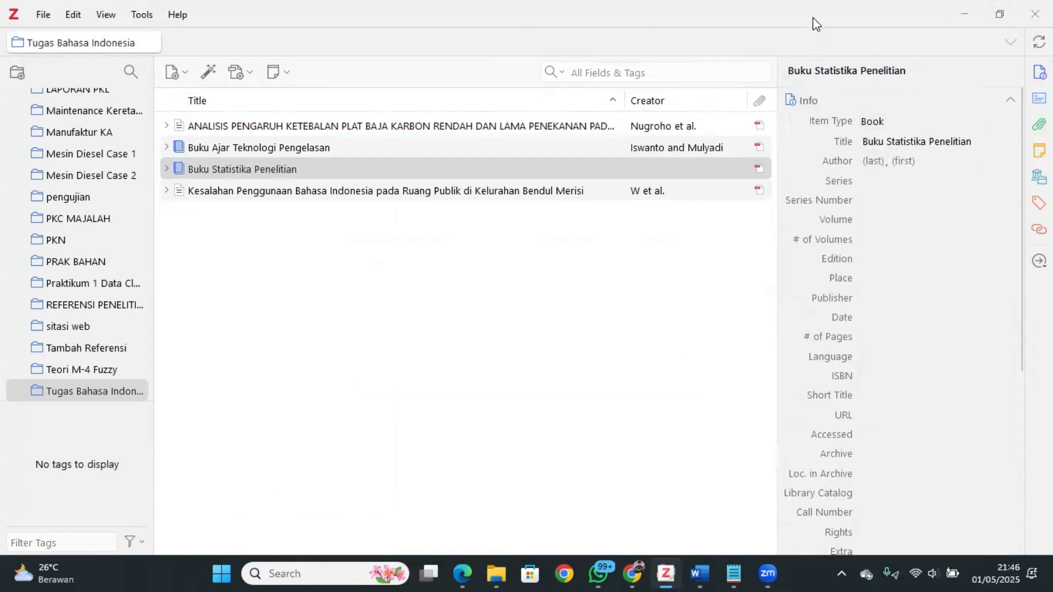
- Place the Buku Statistika Penelitian PDF beside Zotero and examine its publication page and the Readme notes for the book's metadata
key(super+Right)
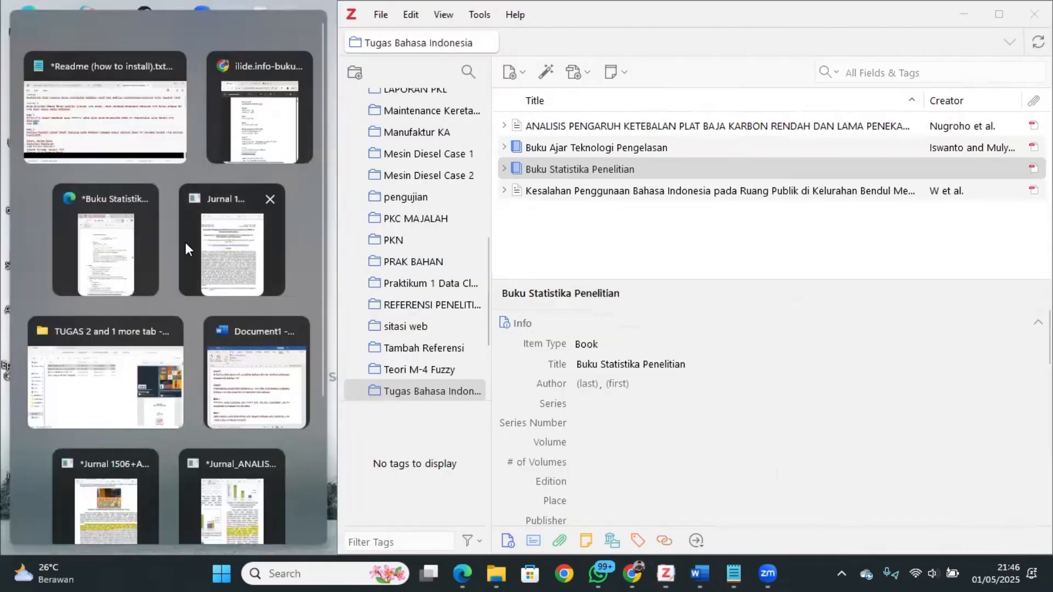
click(148, 240)
scroll(377, 304, up, 5)
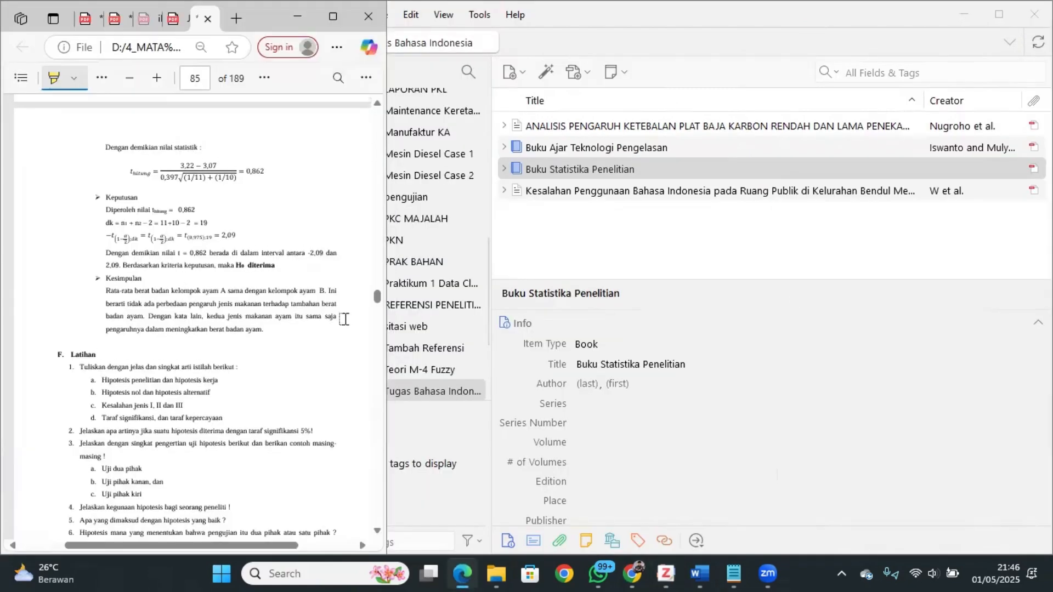
drag(377, 304, 376, 125)
scroll(131, 365, down, 6)
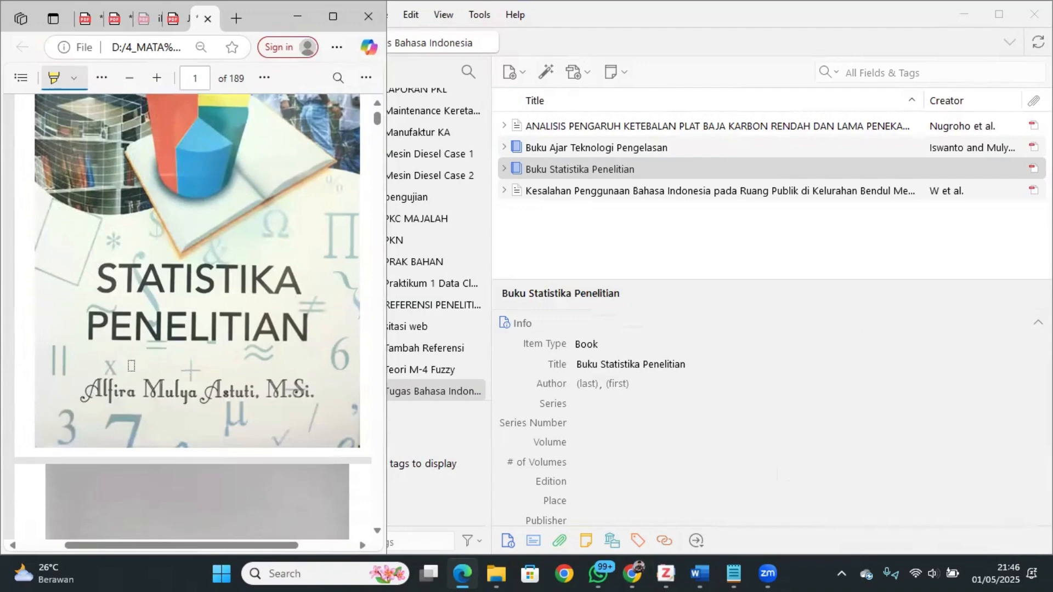
scroll(131, 365, down, 10)
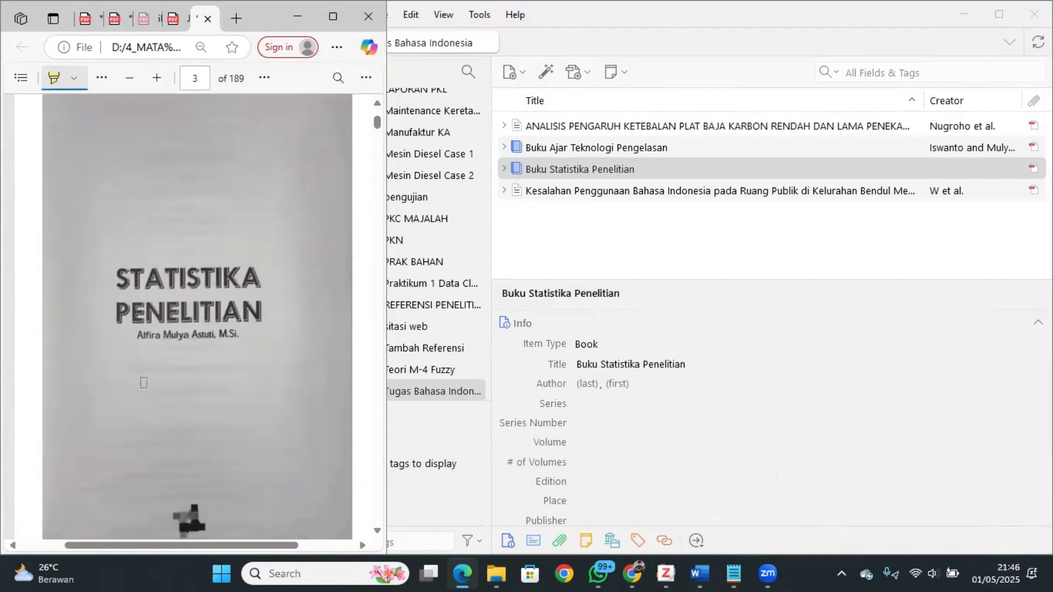
scroll(142, 382, down, 10)
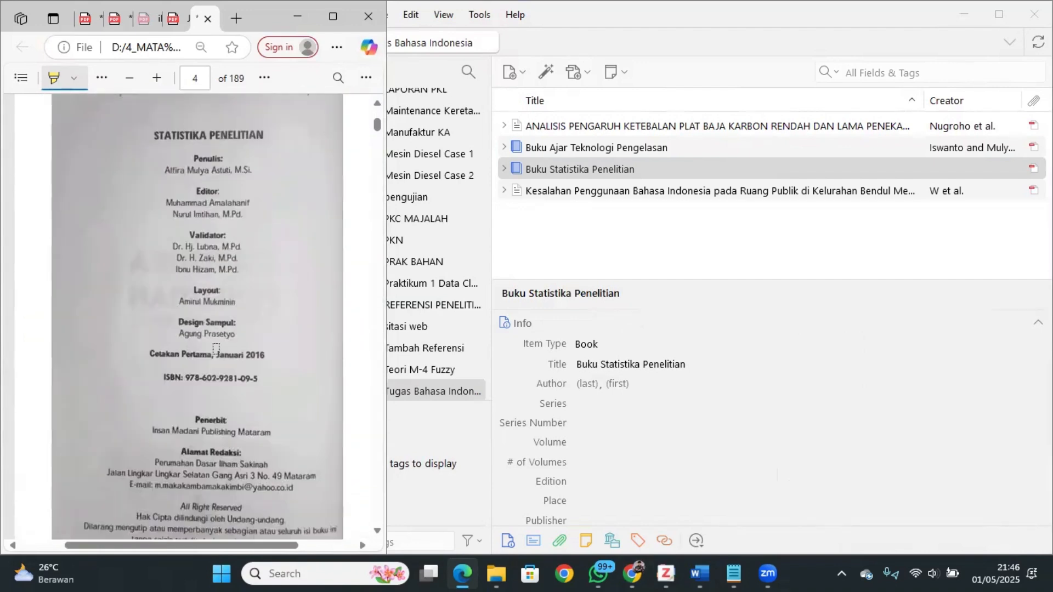
click(732, 574)
scroll(649, 454, down, 3)
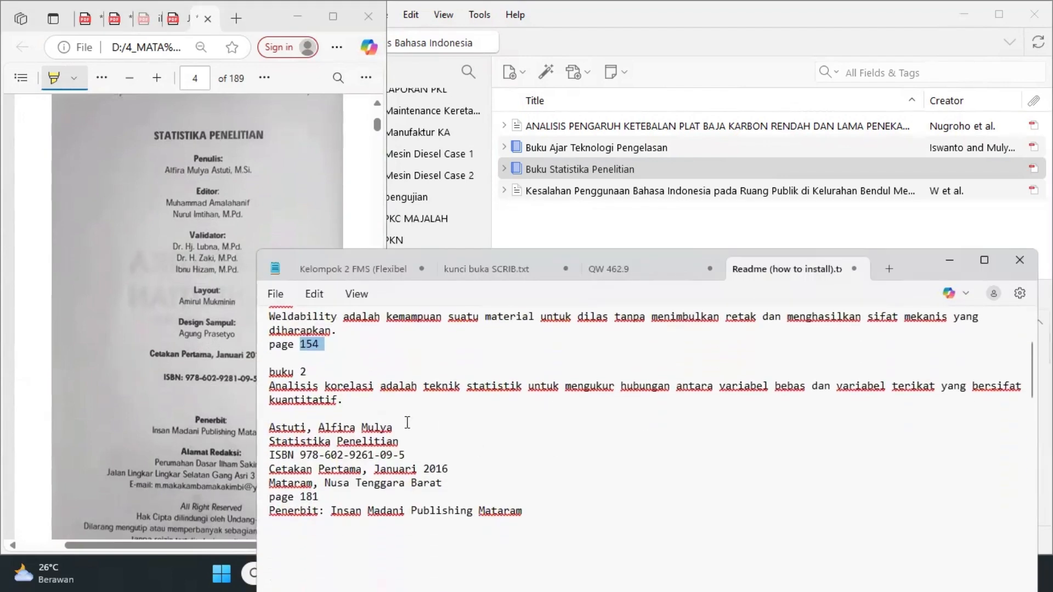
- Place Zotero beside the Readme notes and copy the Buku 2 author's last and first names into the Buku Statistika Penelitian item
double_click(284, 428)
key(ctrl+c)
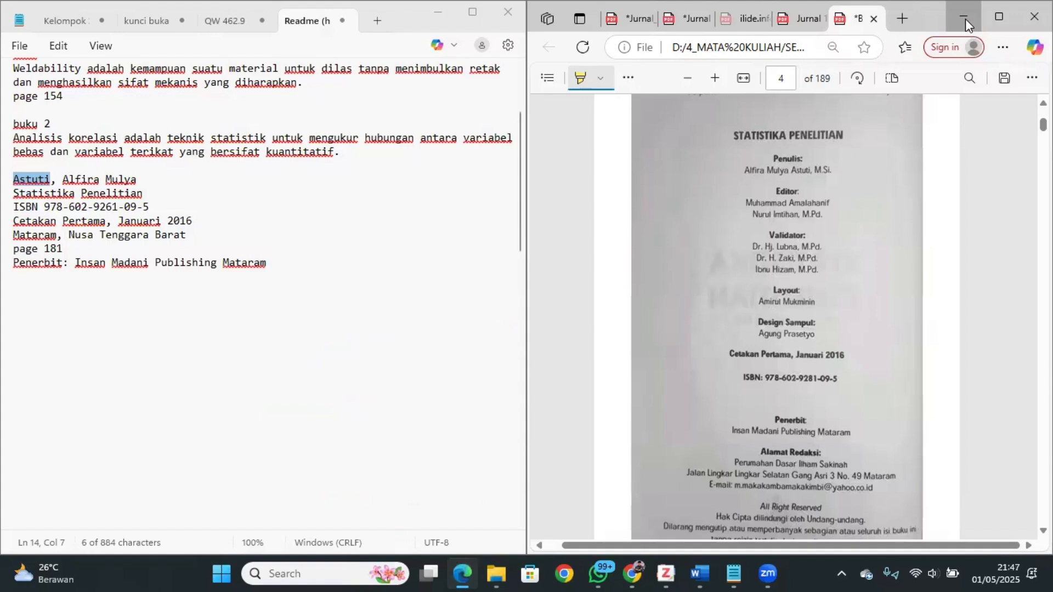
click(965, 18)
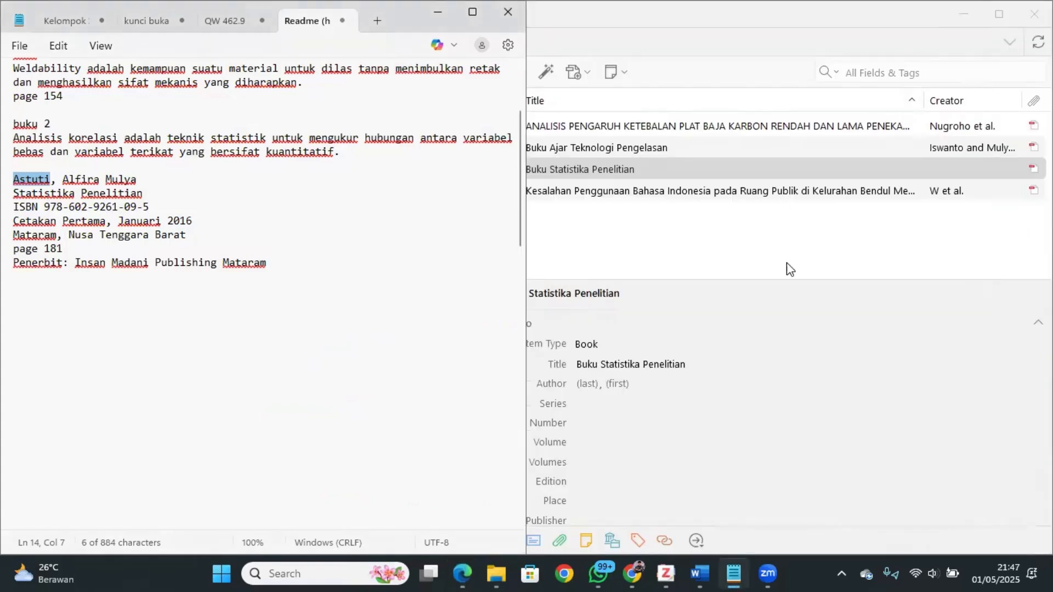
click(636, 84)
key(super+Right)
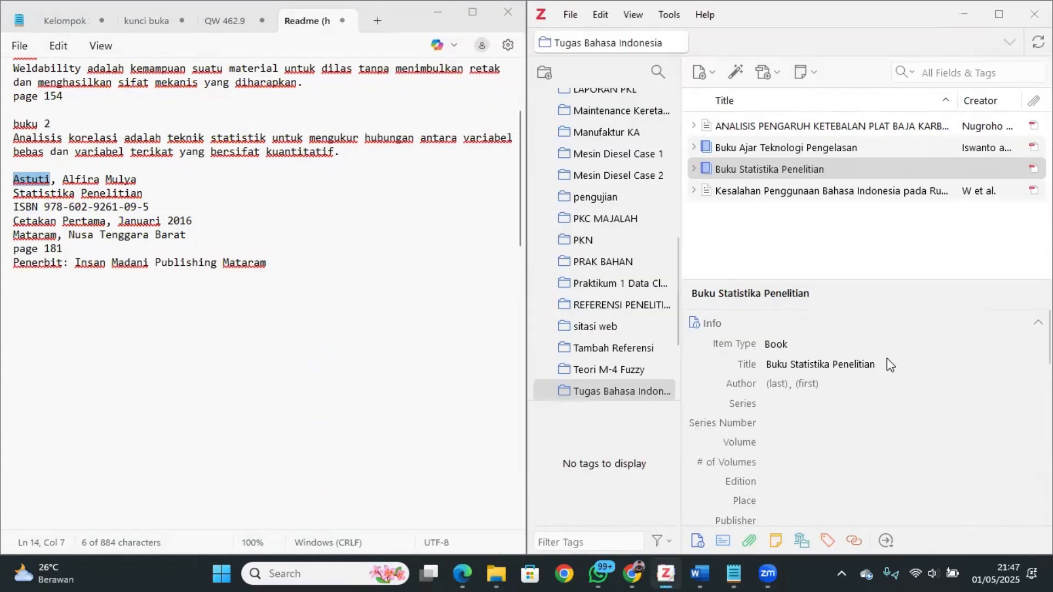
click(784, 391)
key(ctrl+v)
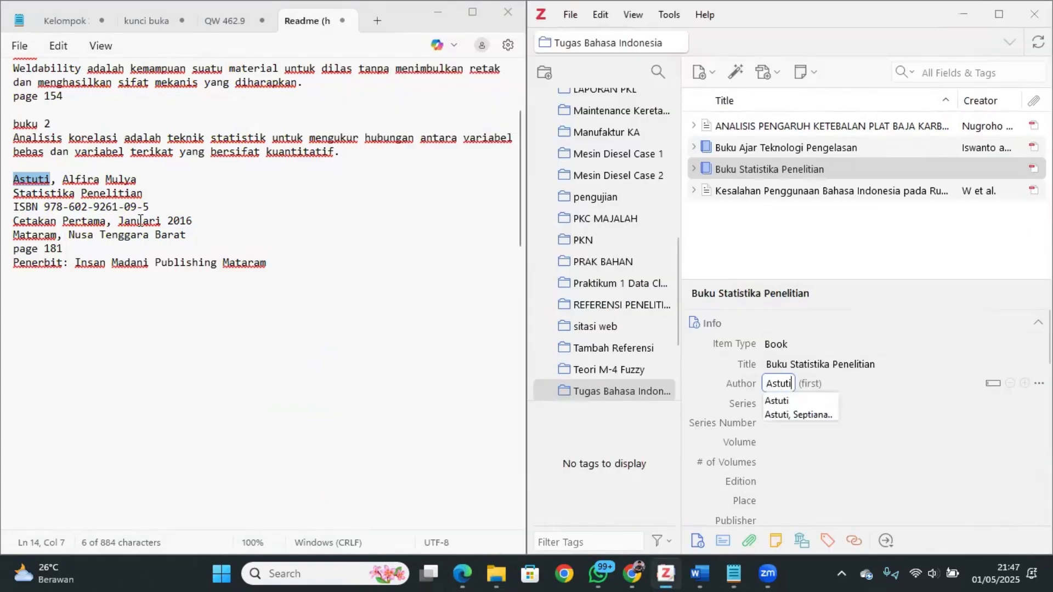
drag(62, 179, 136, 179)
key(ctrl+c)
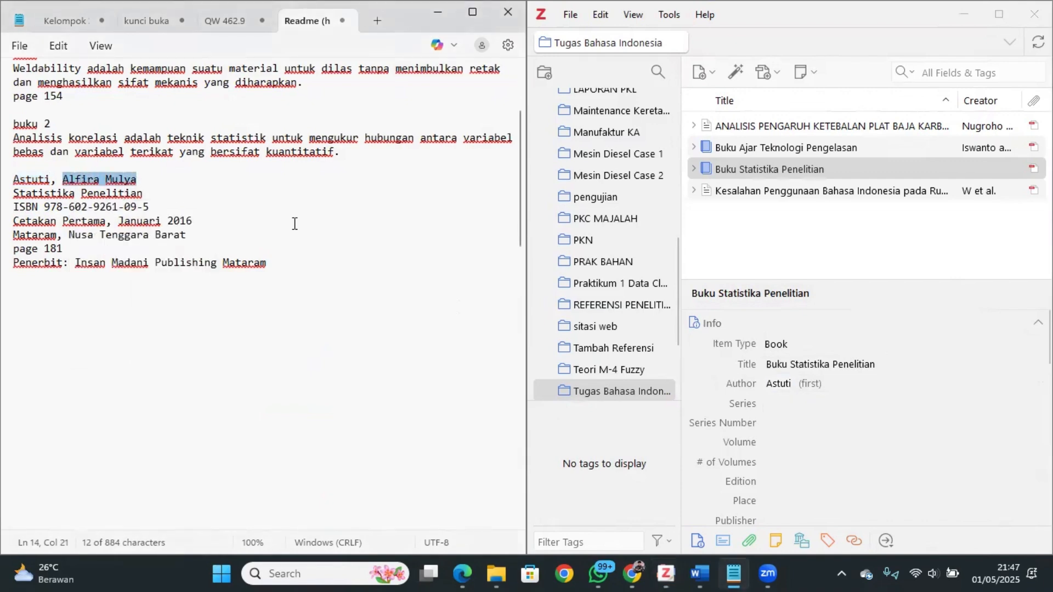
click(809, 383)
key(ctrl+v)
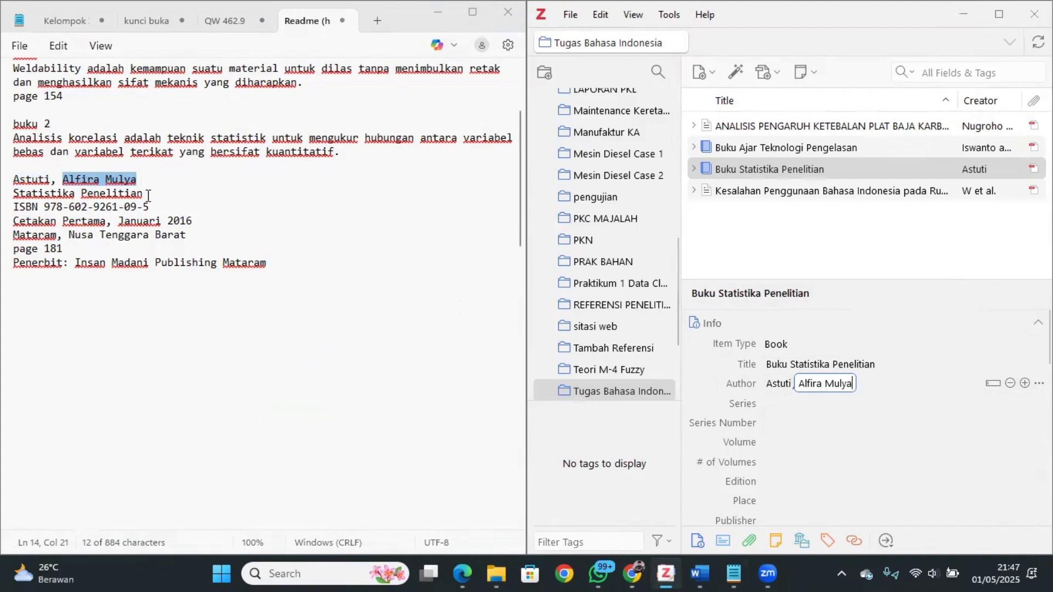
- Remove the word "Buku" from the book's title so it reads Statistika Penelitian
click(778, 365)
double_click(777, 364)
key(BackSpace)
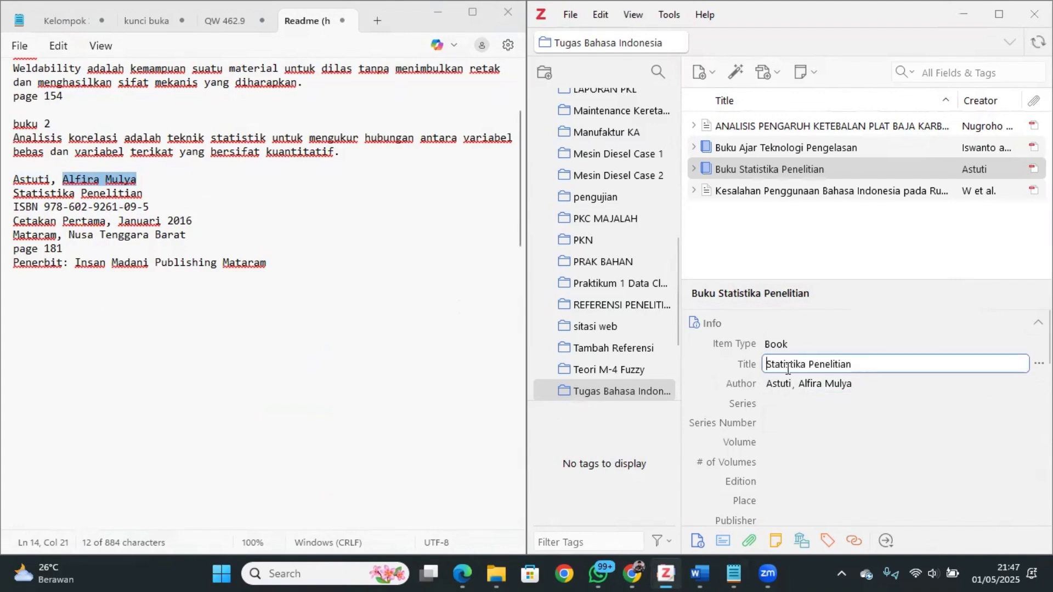
drag(165, 209, 43, 209)
key(ctrl+c)
scroll(719, 387, down, 1)
scroll(724, 395, down, 4)
click(797, 369)
key(ctrl+v)
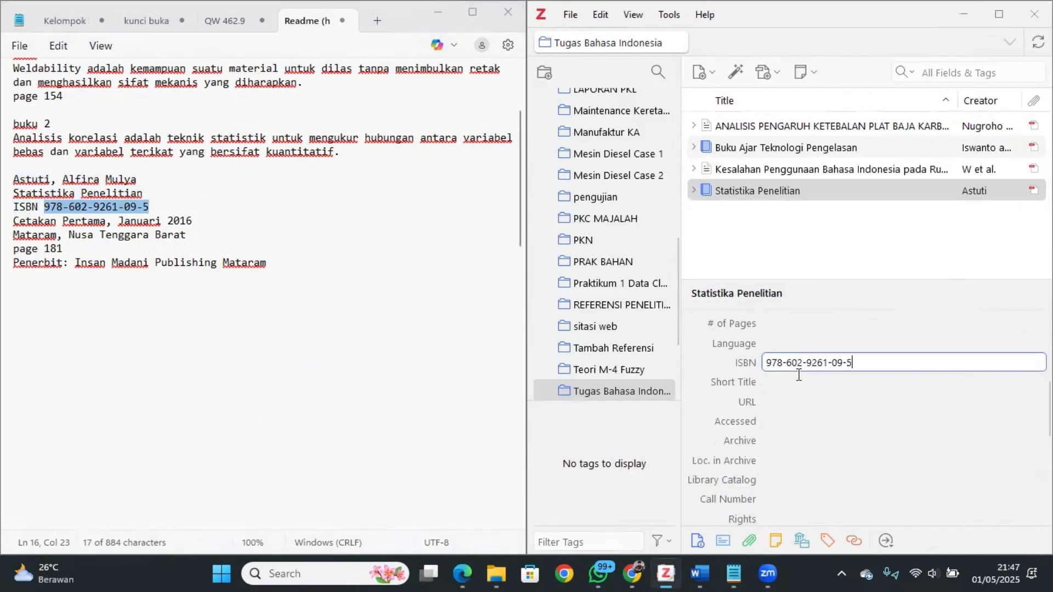
click(789, 344)
text(Ind)
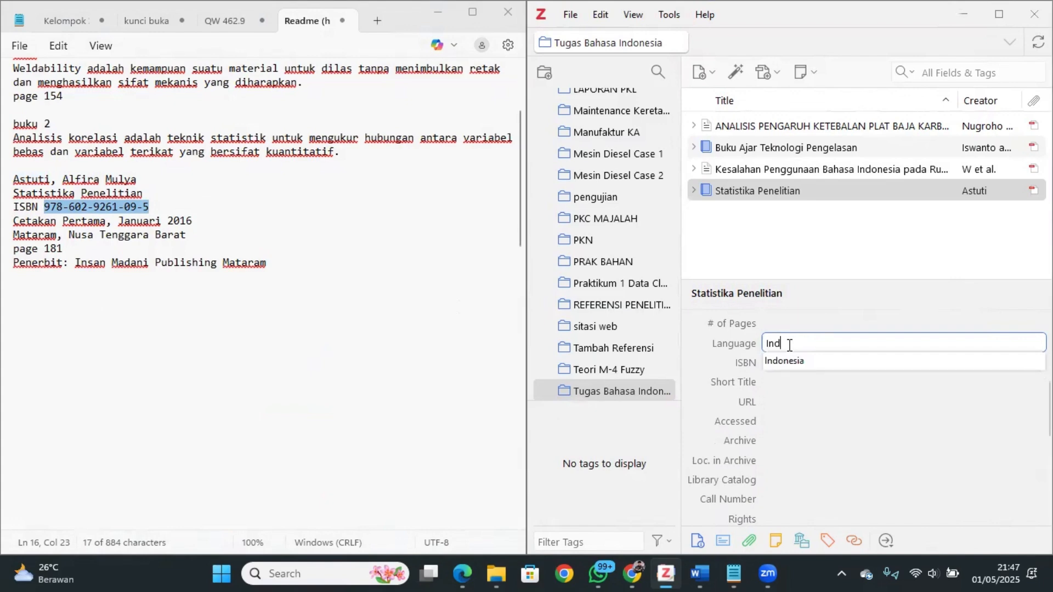
key(Down)
key(Return)
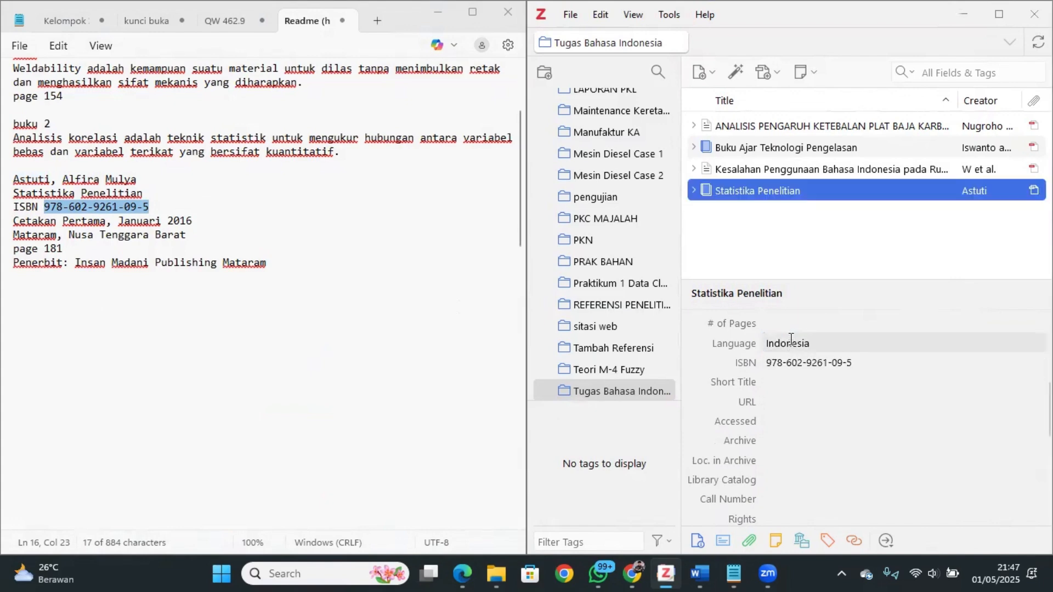
- Set the book's number of pages to 181, copied from the notes, and its date to Januari 2016
scroll(843, 454, down, 2)
scroll(840, 455, up, 2)
scroll(839, 455, down, 2)
scroll(839, 456, up, 3)
scroll(838, 456, up, 4)
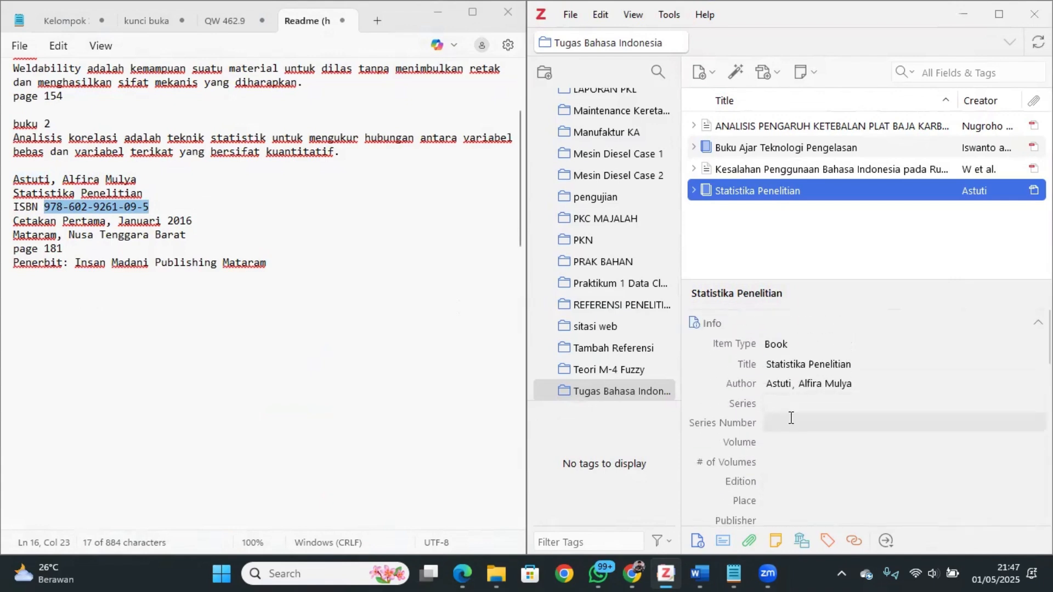
double_click(58, 248)
key(ctrl+c)
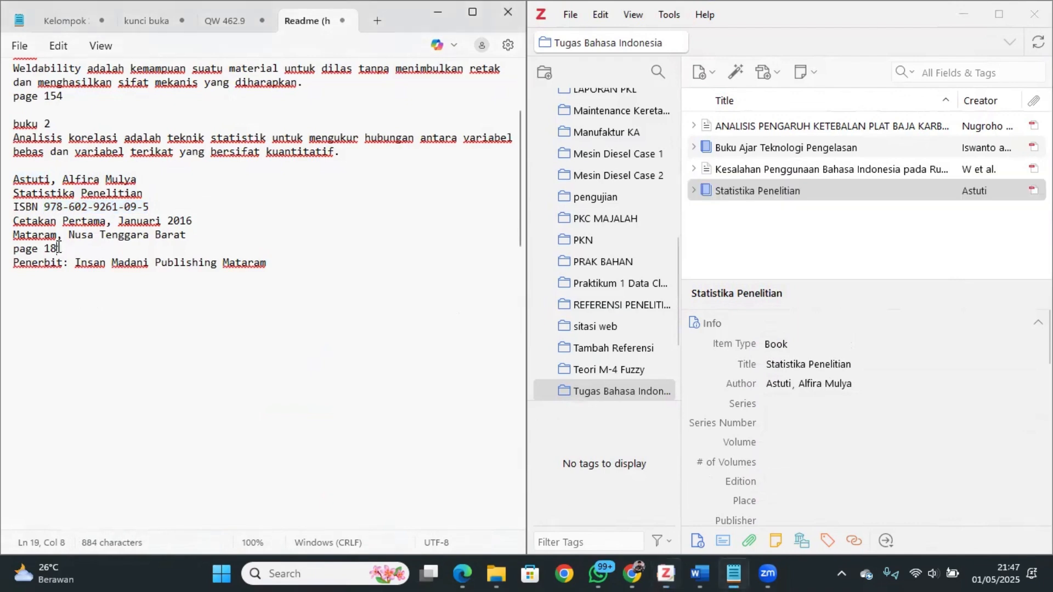
scroll(786, 476, down, 2)
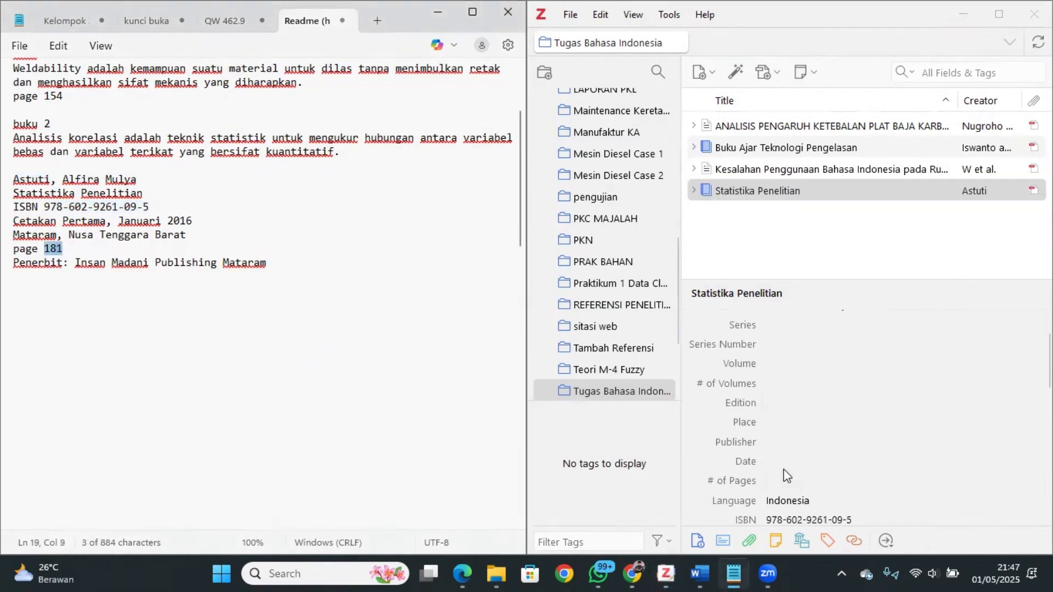
click(787, 478)
key(ctrl+v)
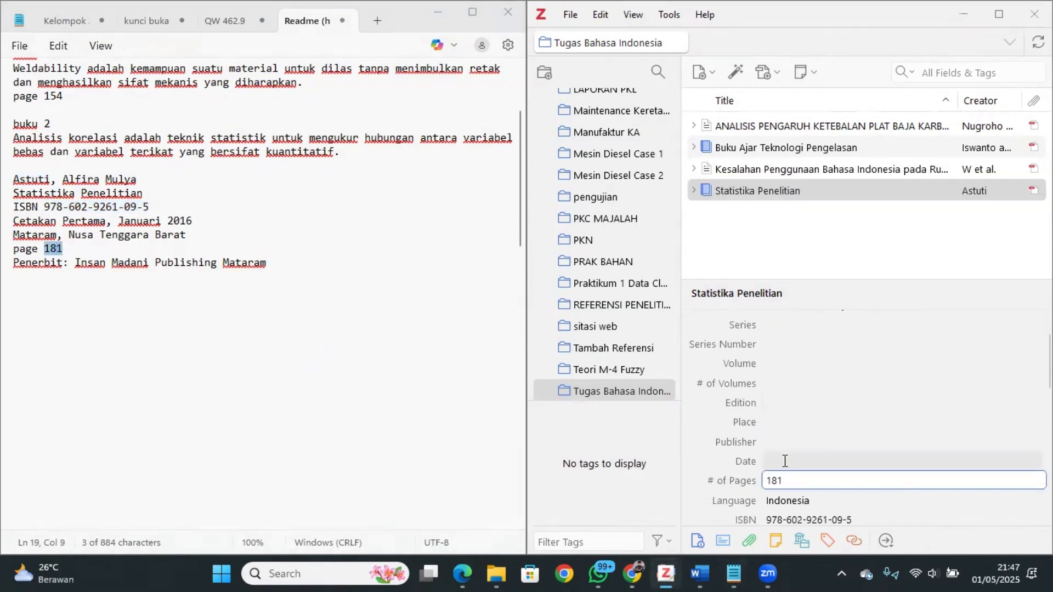
click(784, 461)
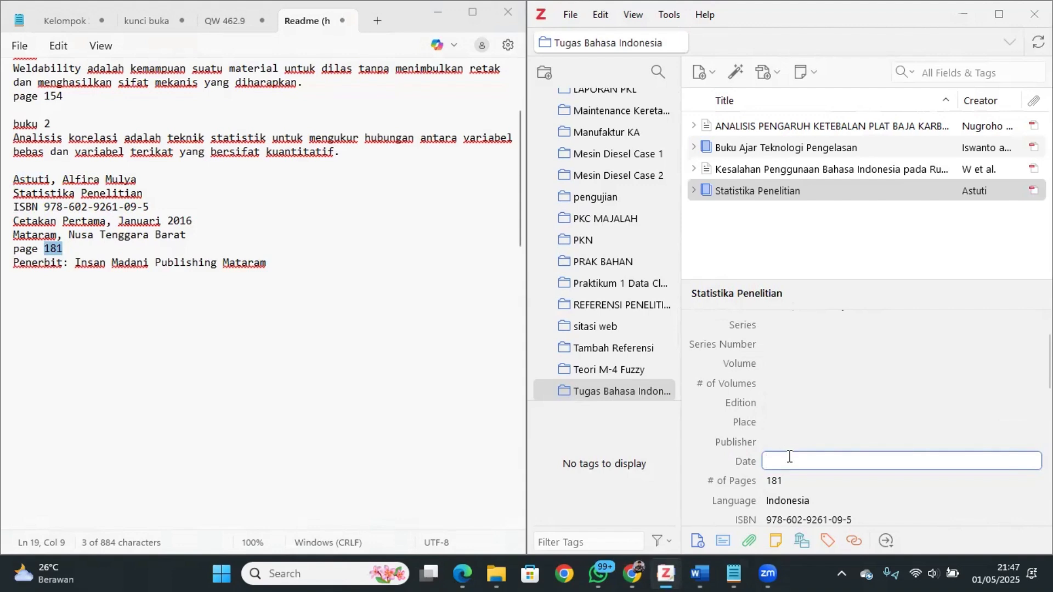
text(Januari 2016)
- Set the book's publisher to Insan Madani Publishing Mataram, copied from the Readme notes
click(792, 441)
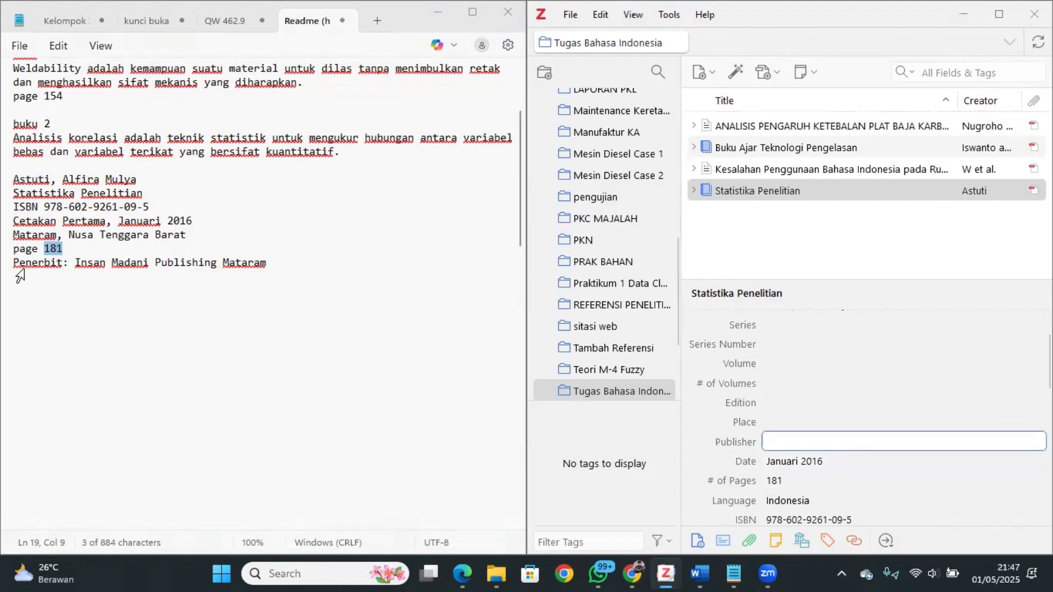
drag(74, 268, 295, 267)
key(ctrl+c)
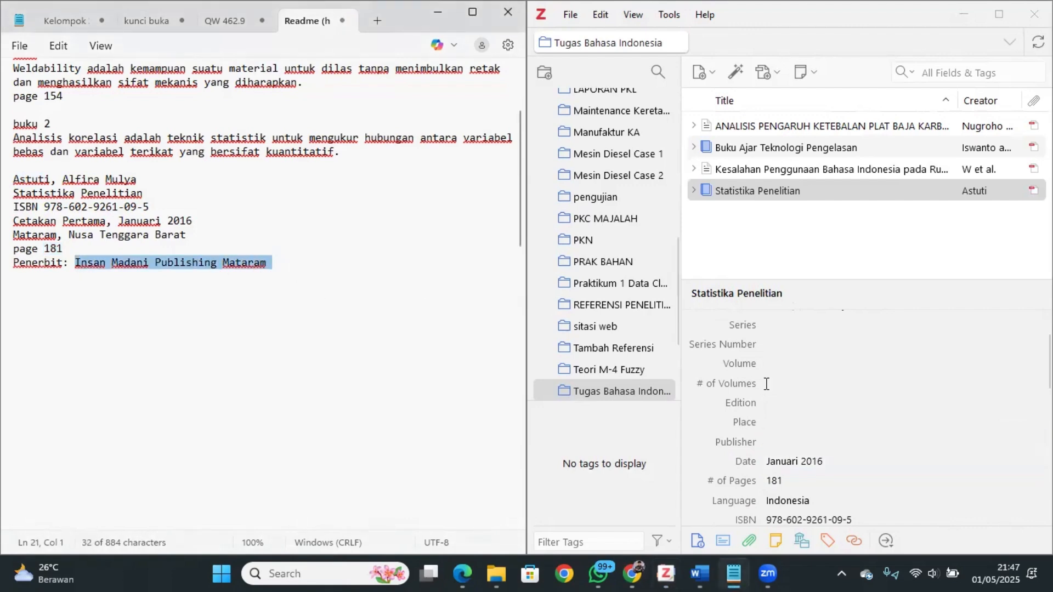
click(806, 442)
key(ctrl+v)
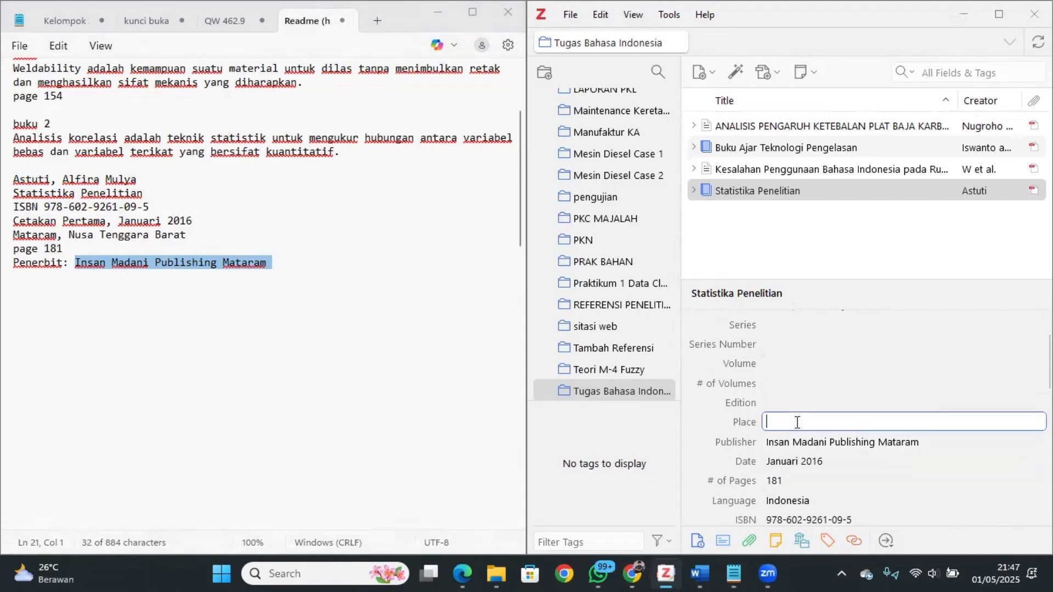
- Set the book's place to Mataram, Nusa Tenggara Barat, copied from the notes, and its edition to 1
drag(198, 234, 8, 234)
key(ctrl+c)
click(771, 416)
key(ctrl+v)
click(792, 406)
text(1)
- Review all metadata fields of the Statistika Penelitian item for completeness
scroll(798, 428, up, 2)
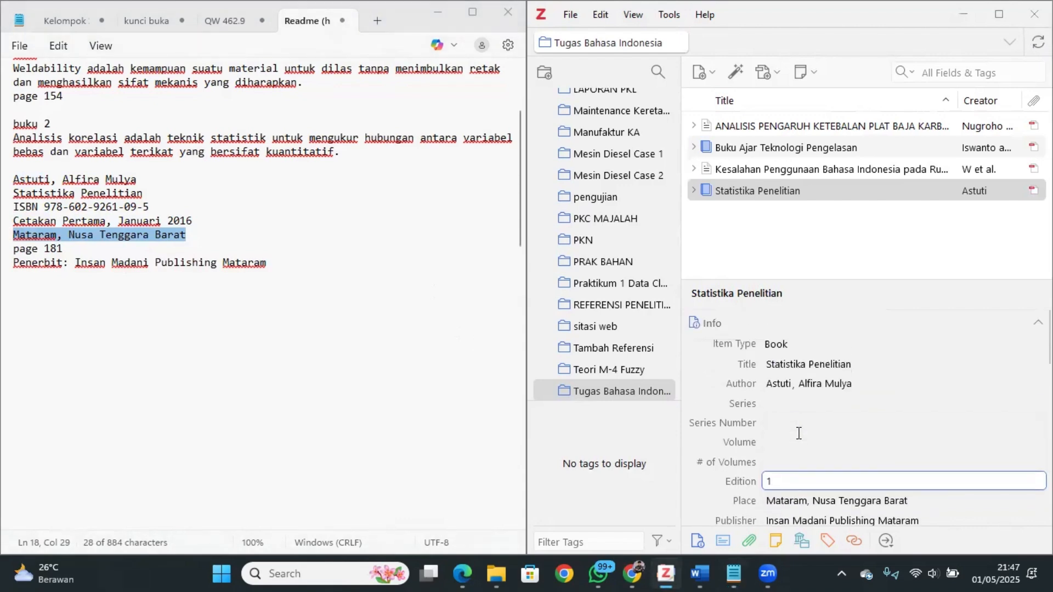
scroll(777, 469, down, 2)
scroll(776, 469, down, 3)
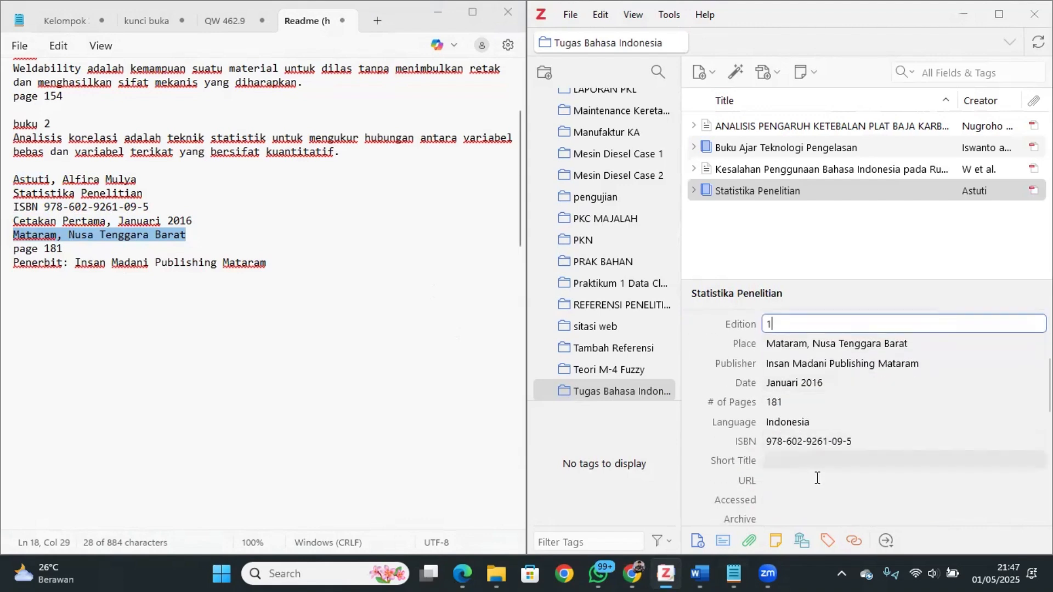
scroll(818, 487, down, 6)
scroll(818, 487, down, 4)
scroll(818, 487, up, 7)
scroll(818, 487, up, 6)
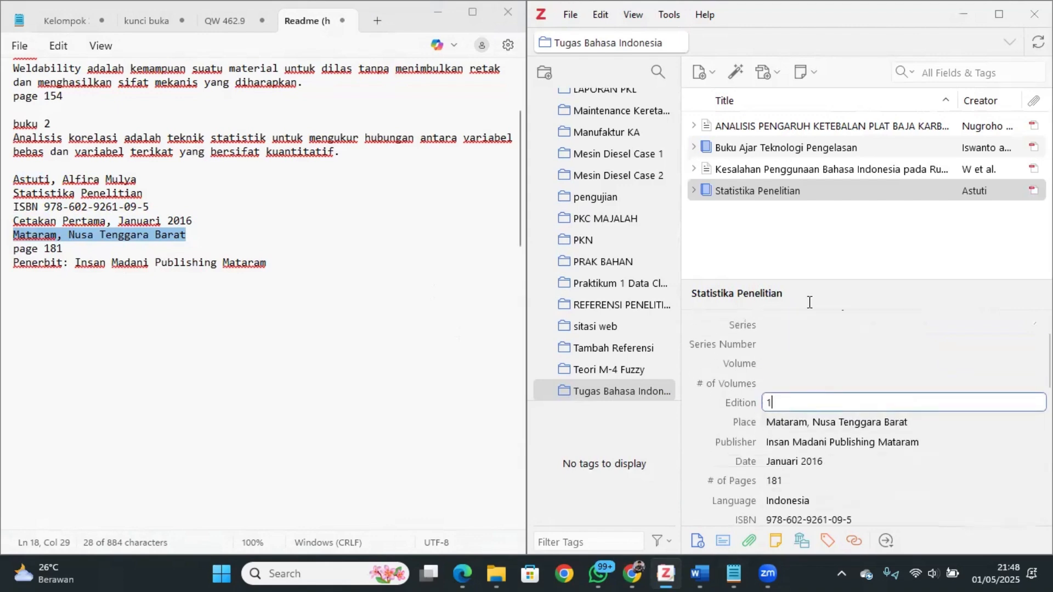
click(811, 238)
scroll(818, 399, up, 3)
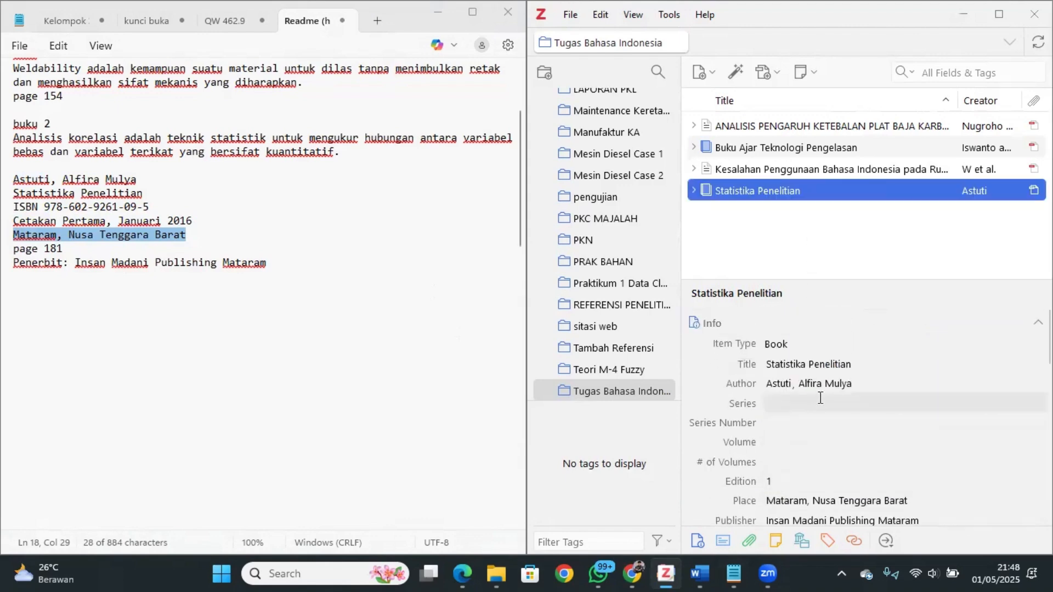
scroll(820, 399, down, 9)
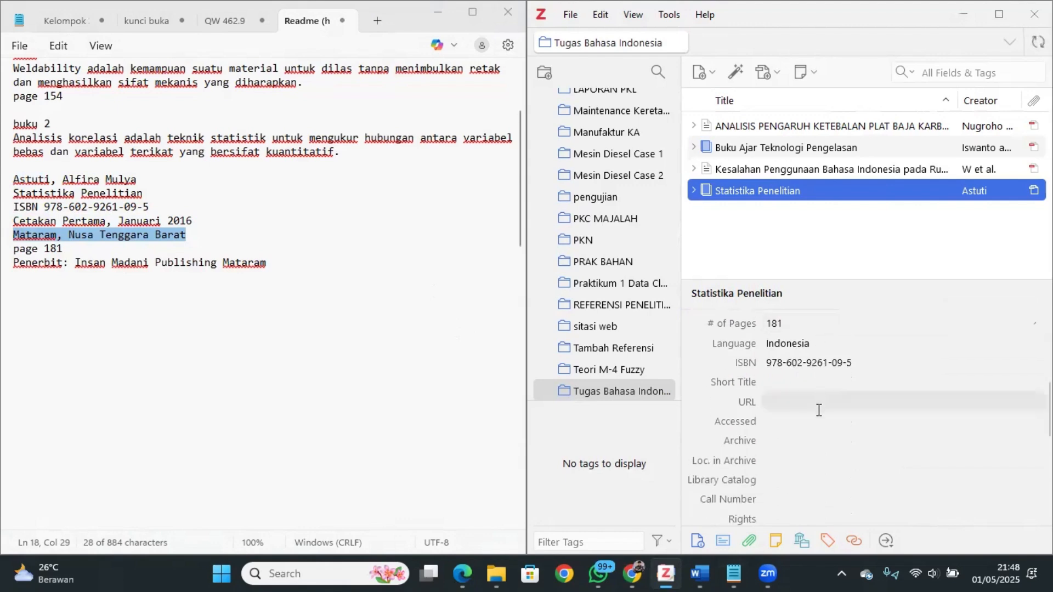
scroll(861, 496, up, 9)
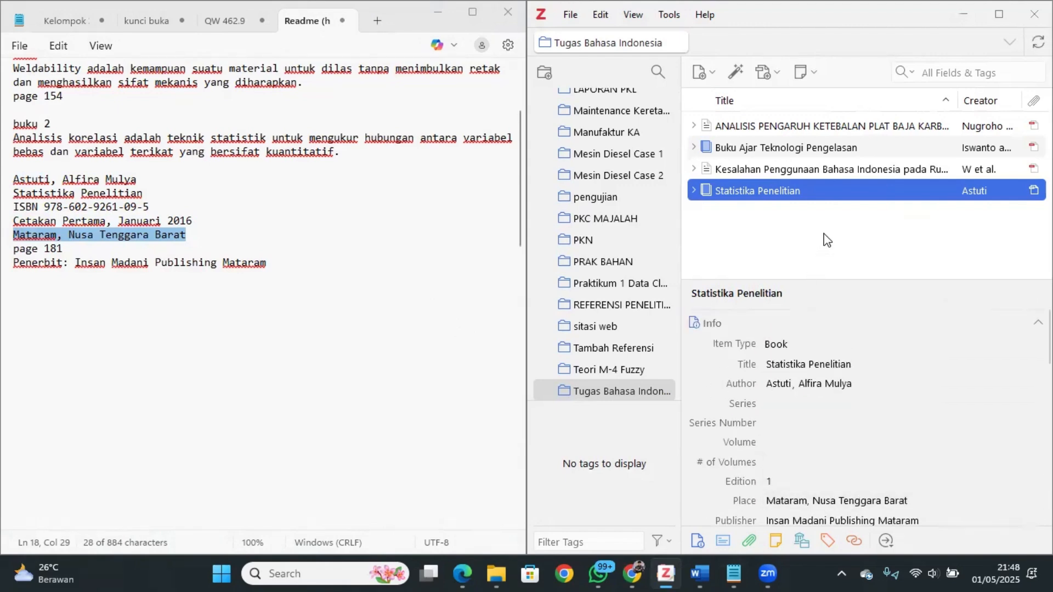
- Minimize Zotero, switch to the Word document with the journal and book quotations, and maximize its window
click(966, 19)
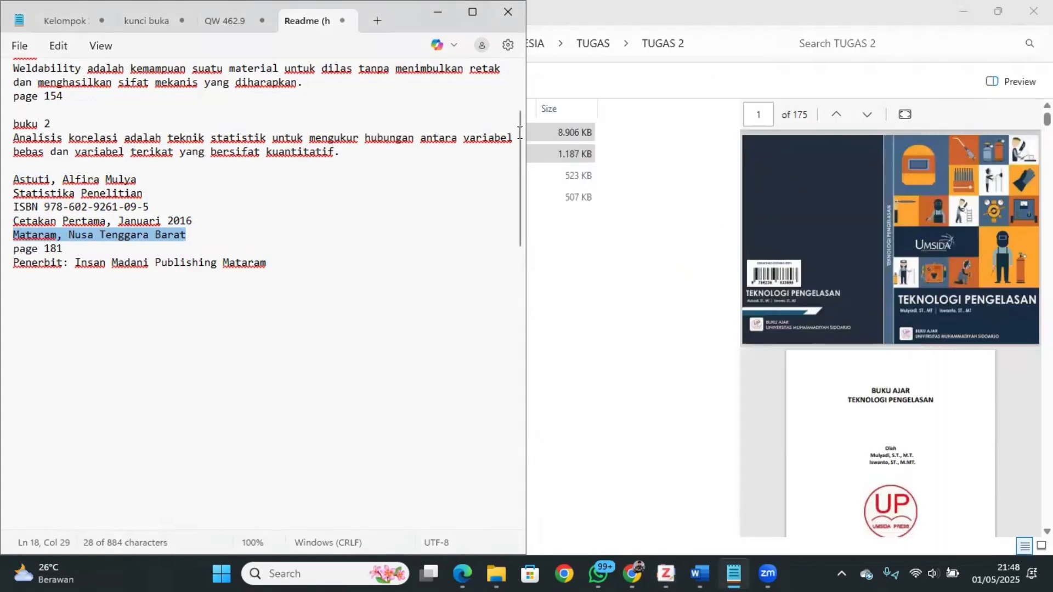
click(708, 574)
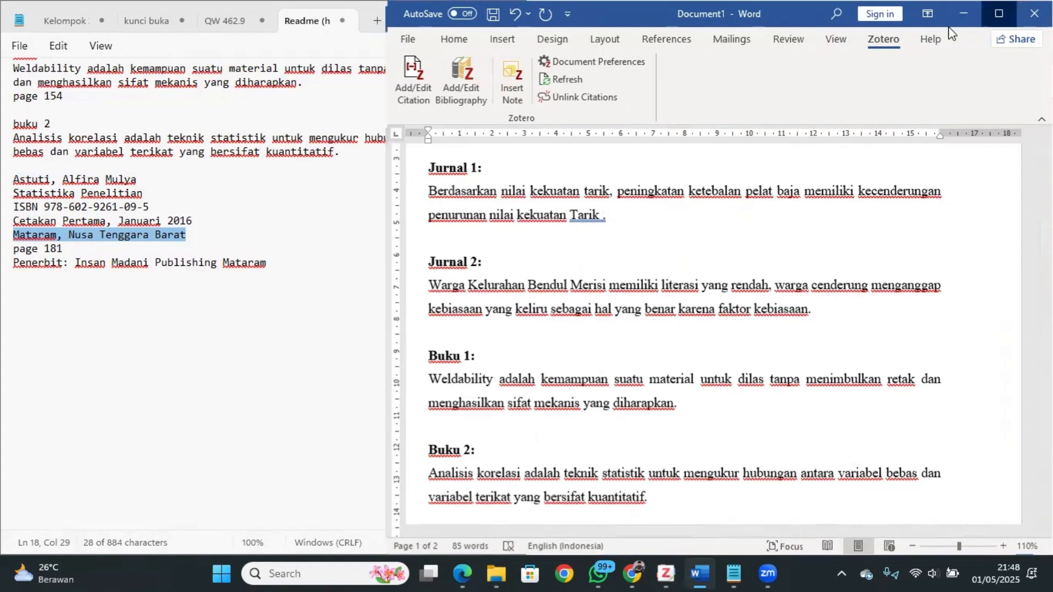
key(super+Up)
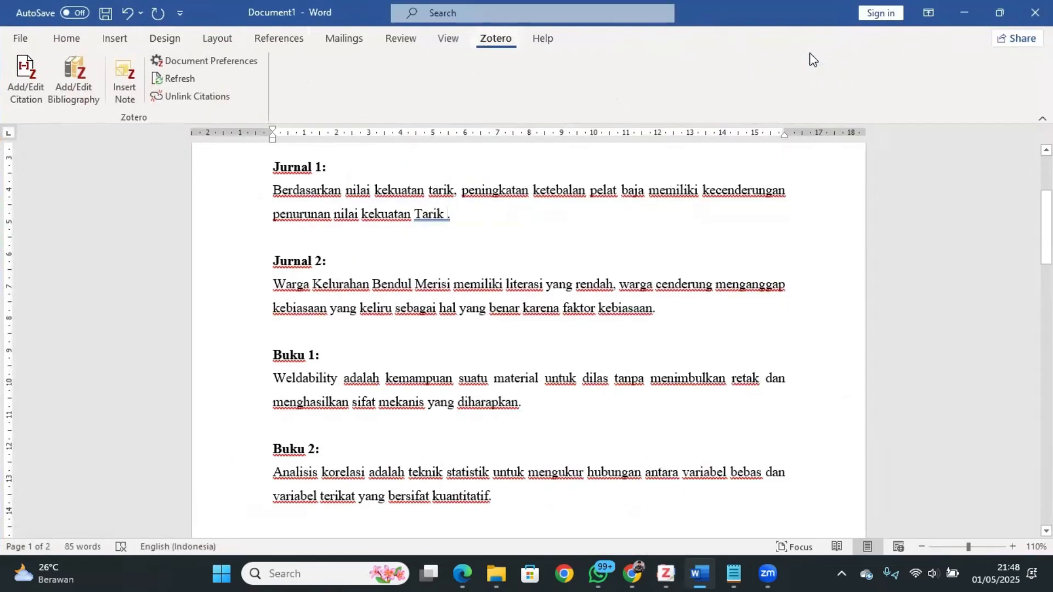
click(28, 99)
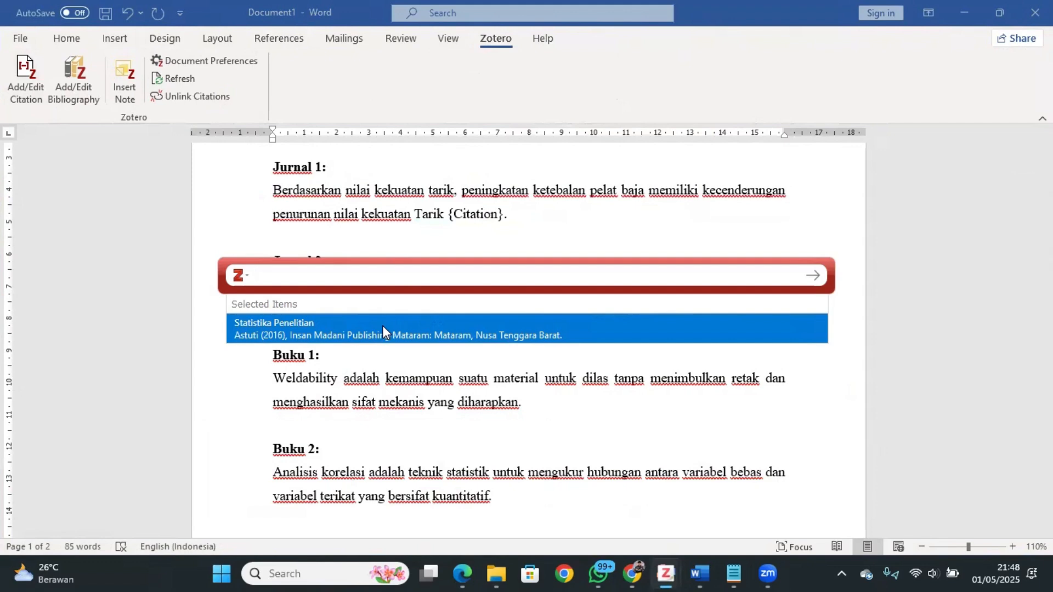
key(Escape)
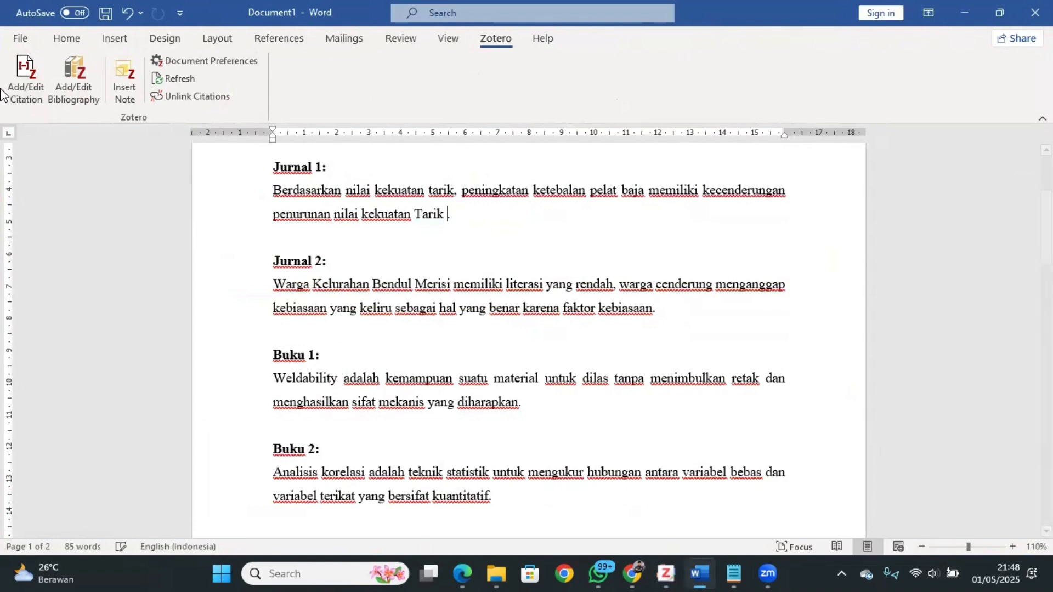
right_click(25, 102)
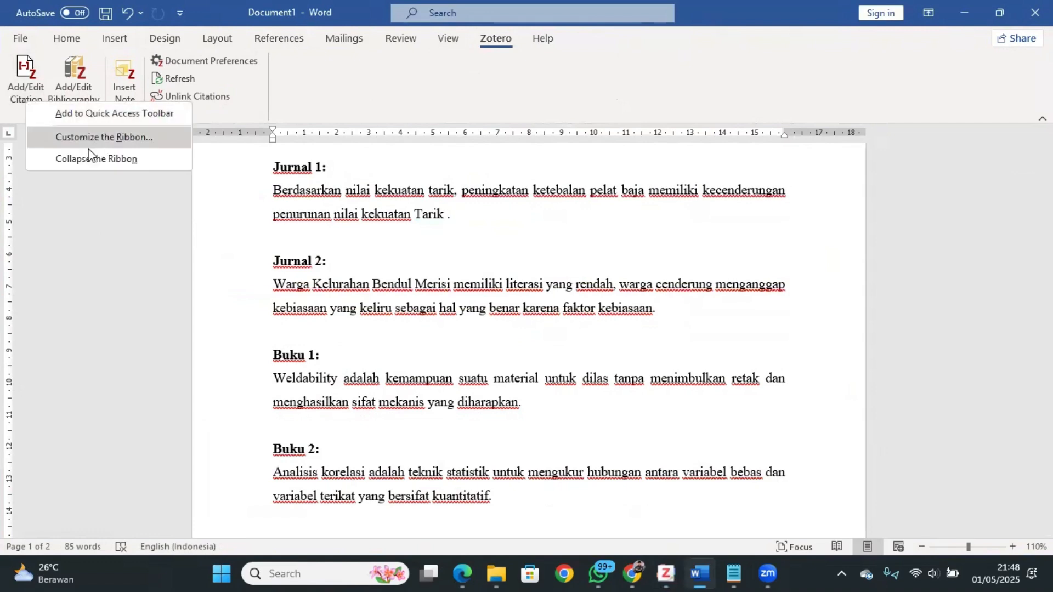
click(105, 139)
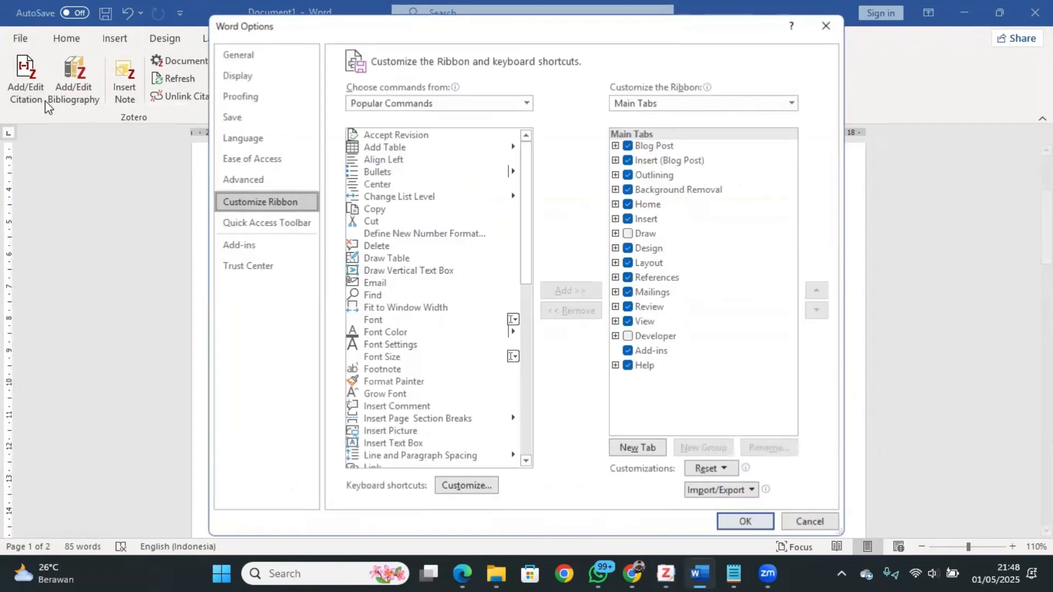
key(Escape)
- Cite the title-case 2018 Turbo journal entry "Analisis Pengaruh Ketebalan Plat Baja Karbon Rendah" after the Jurnal 1 quotation, searching by the author shown in the PDF
click(26, 93)
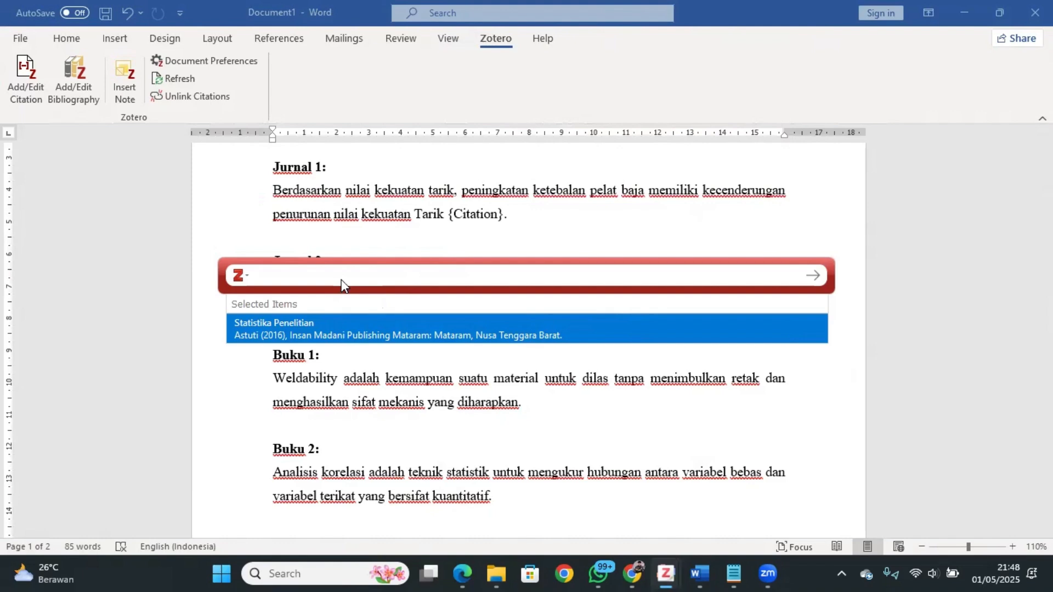
click(462, 573)
key(ctrl+Tab)
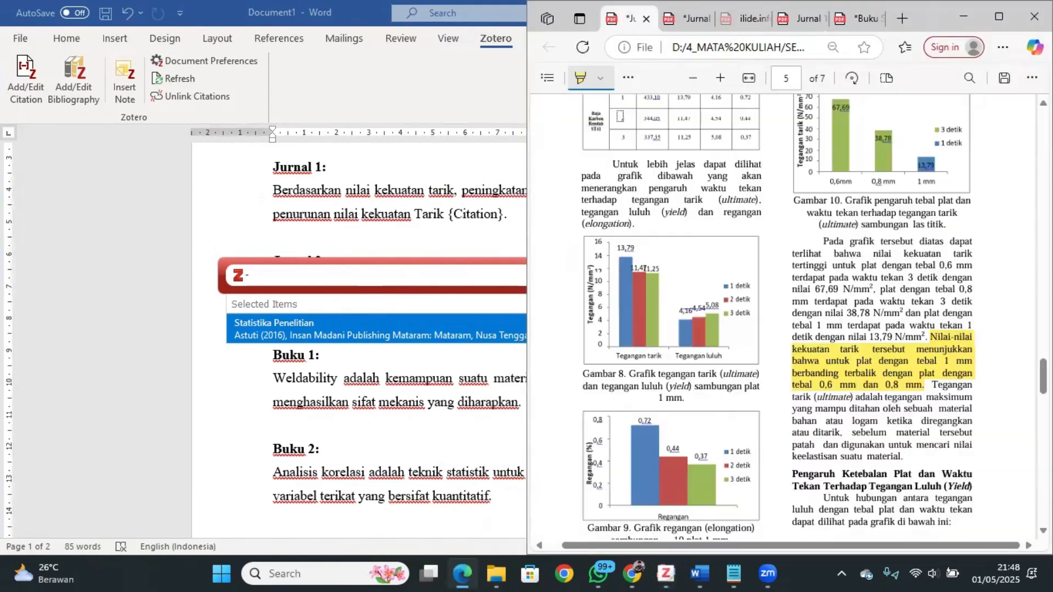
drag(1043, 376, 1044, 129)
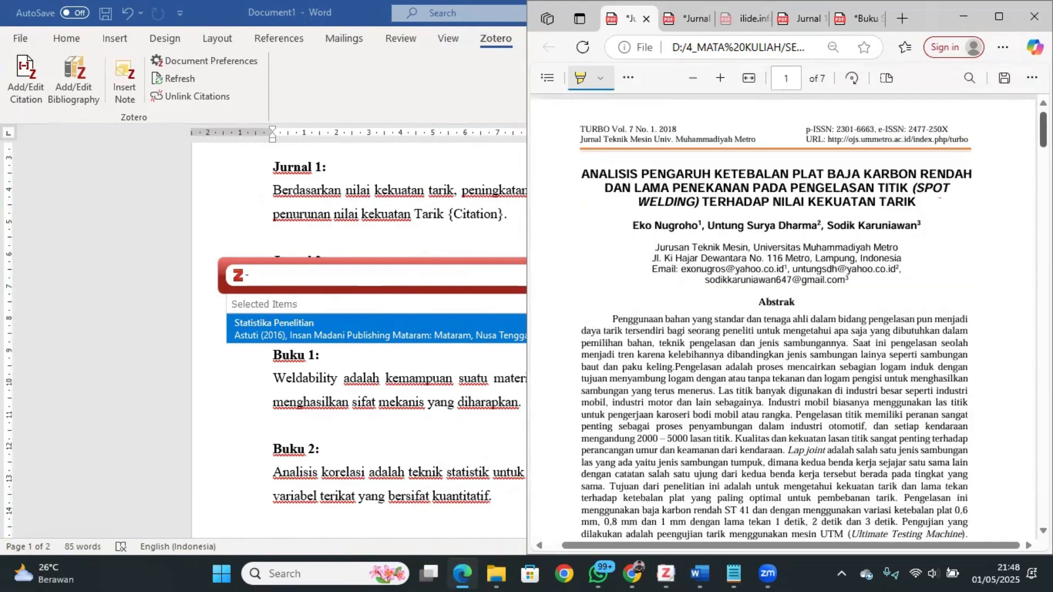
click(269, 276)
text(eko)
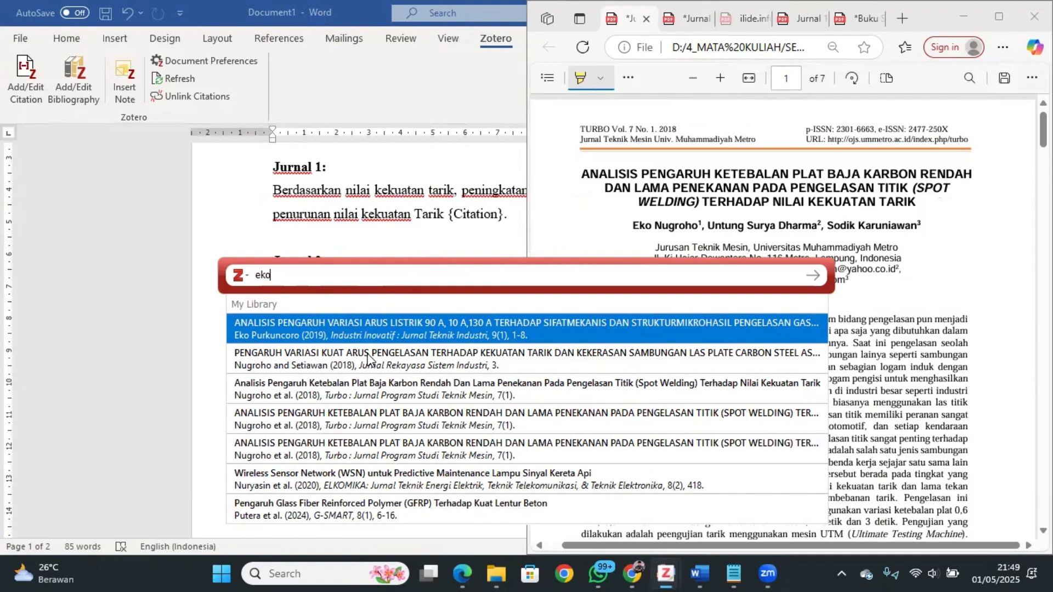
text(nu)
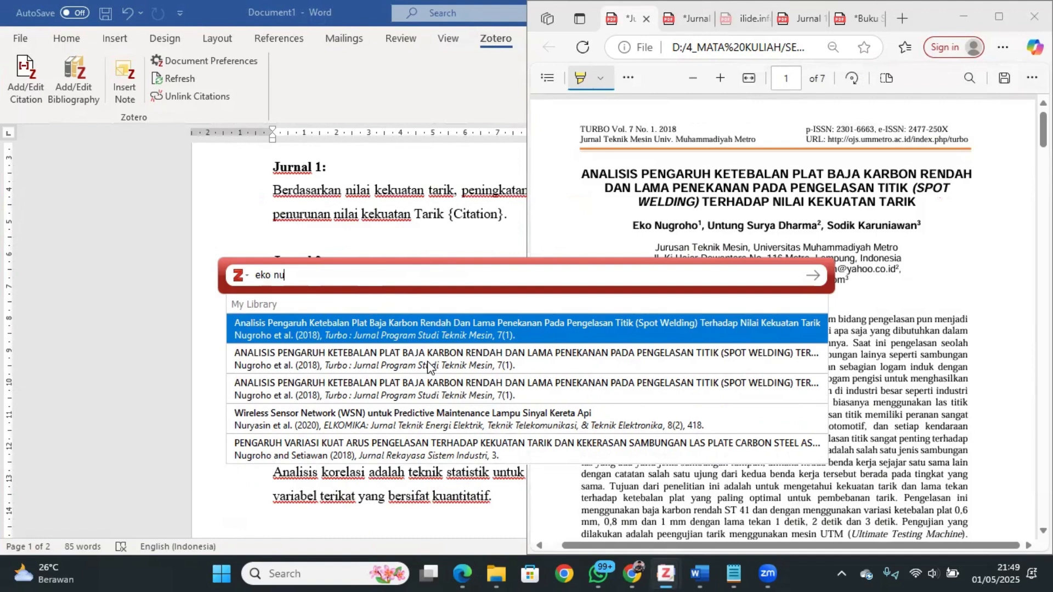
click(444, 332)
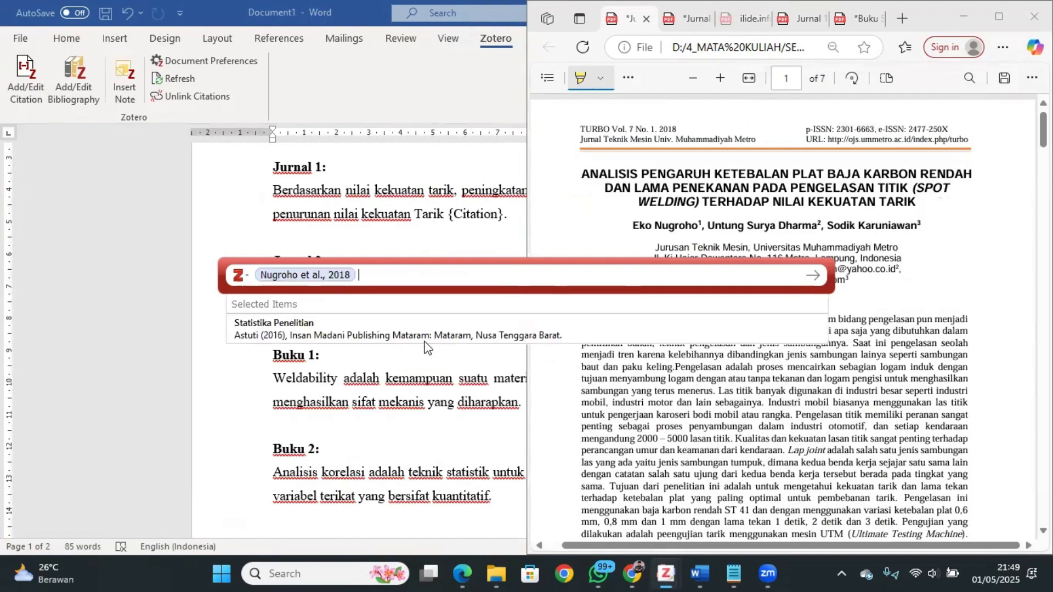
key(Return)
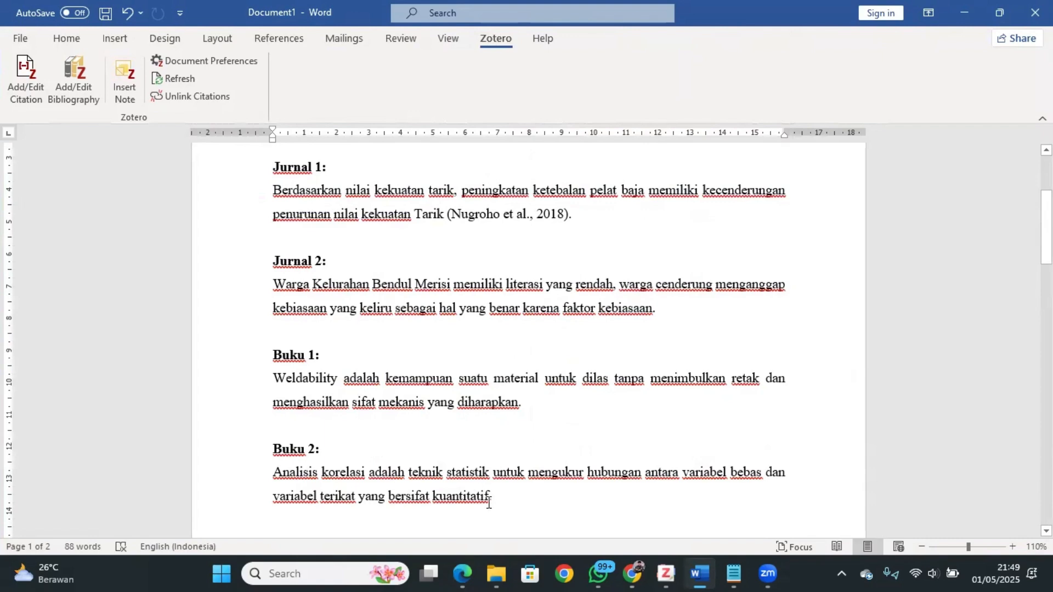
- Cite the 2024 article "Kesalahan Penggunaan Bahasa Indonesia pada Ruang Publik di Kelurahan Bendul Merisi" at the end of the Jurnal 2 quotation
click(462, 574)
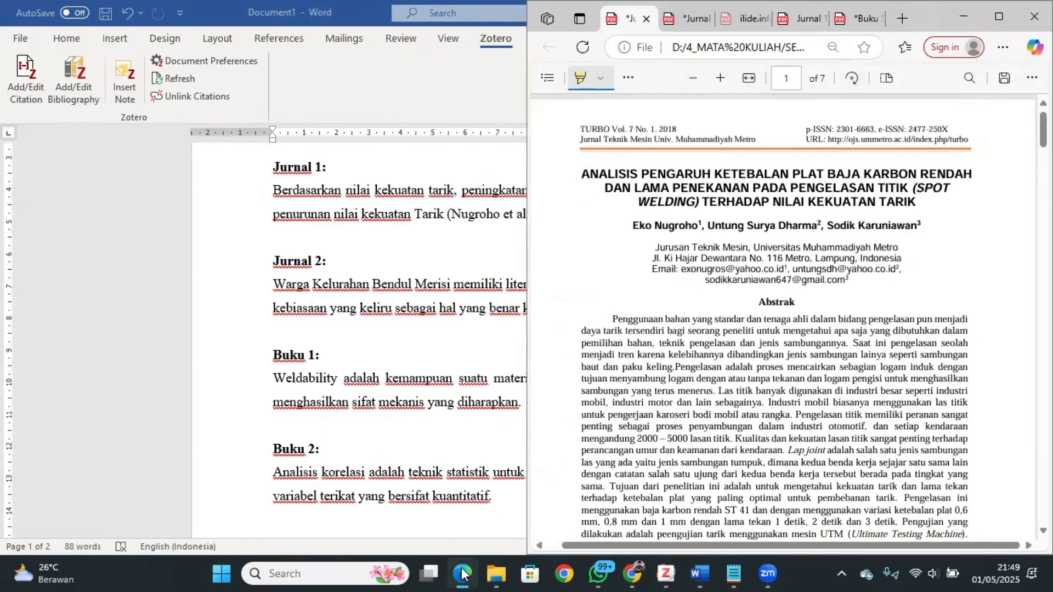
click(462, 574)
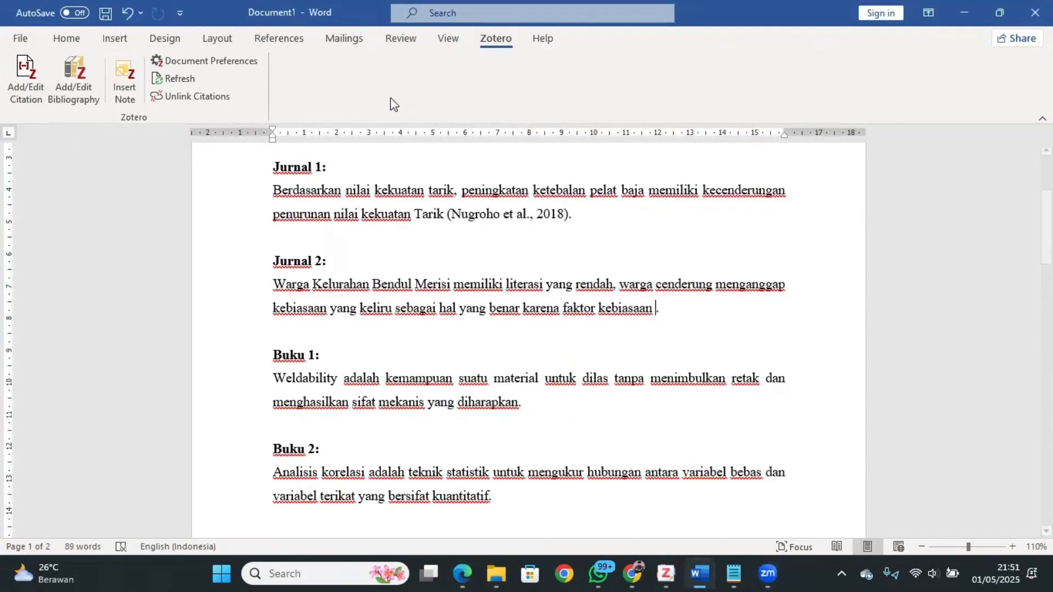
click(26, 76)
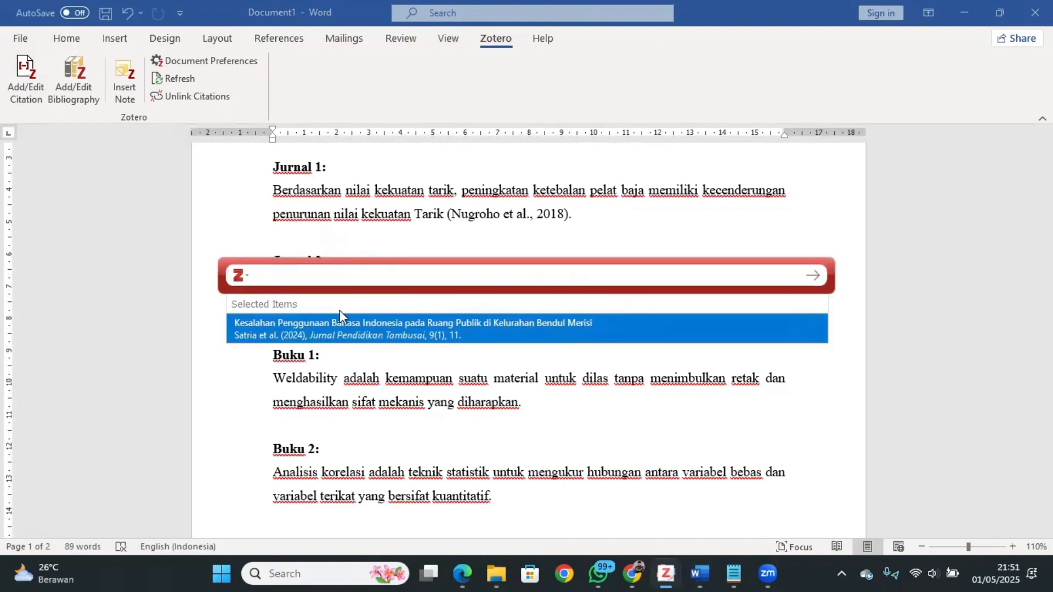
click(316, 326)
key(Return)
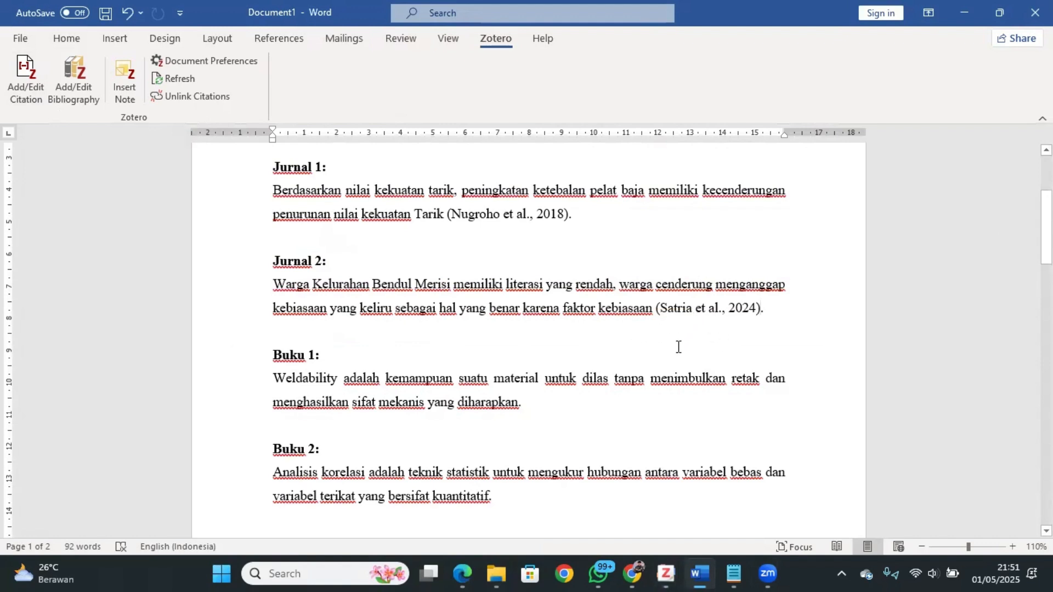
- Cite the 2020 "Buku Ajar Teknologi Pengelasan" entry from Umsida Press, Sidoarjo, Jawa Timur, at the end of the Buku 1 quotation, searching by author
click(447, 404)
click(518, 402)
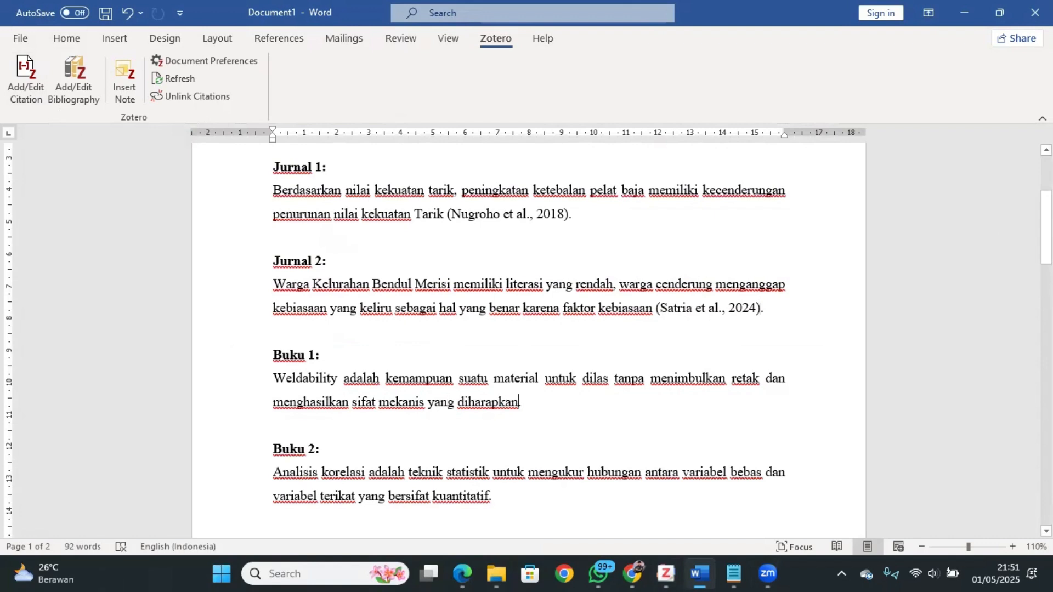
click(28, 94)
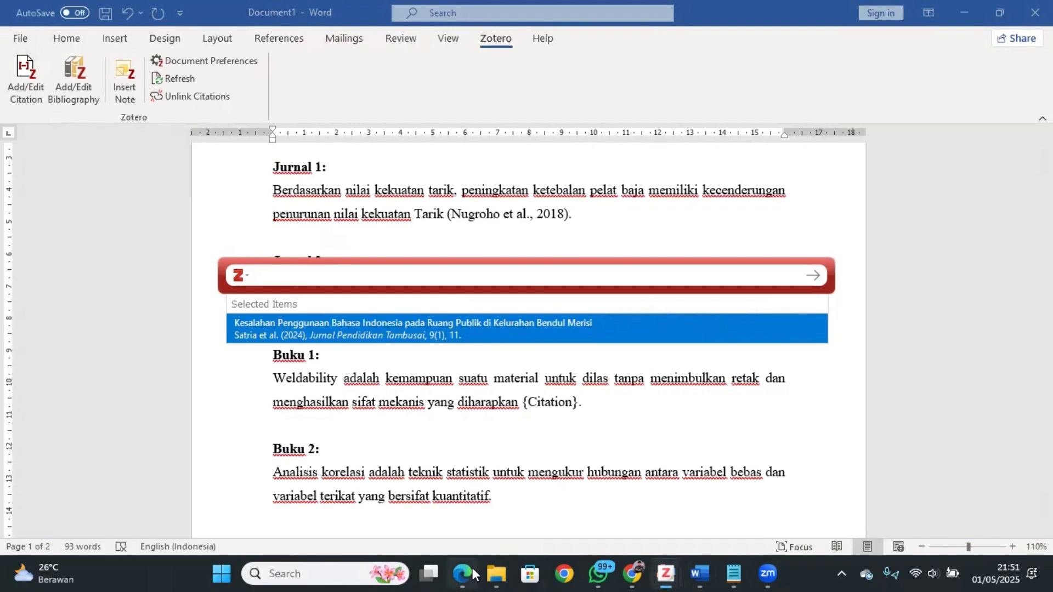
mouse_move(466, 574)
click(601, 526)
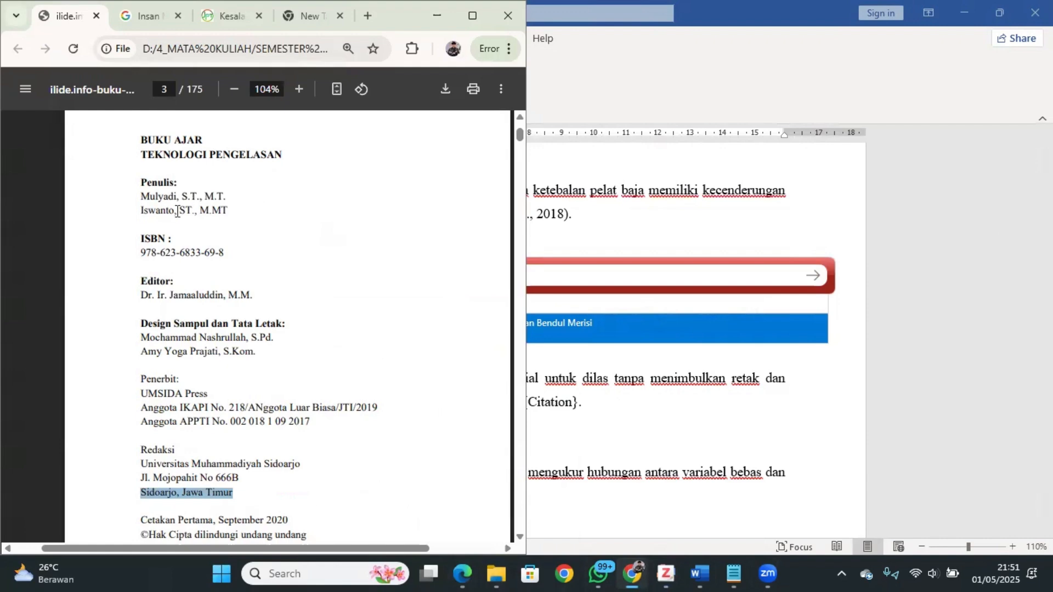
click(679, 437)
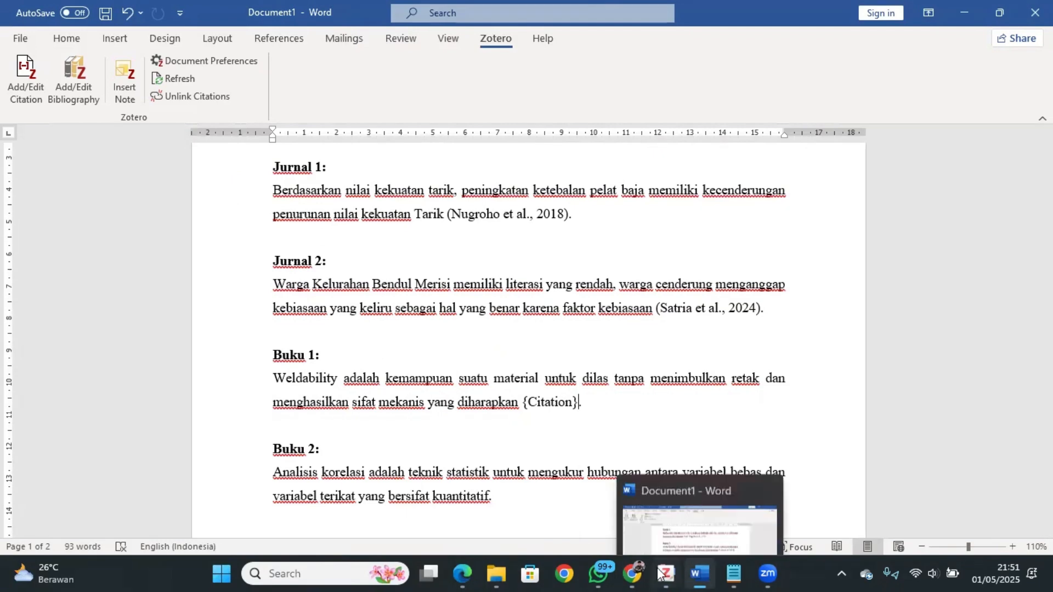
click(778, 522)
text(iswa)
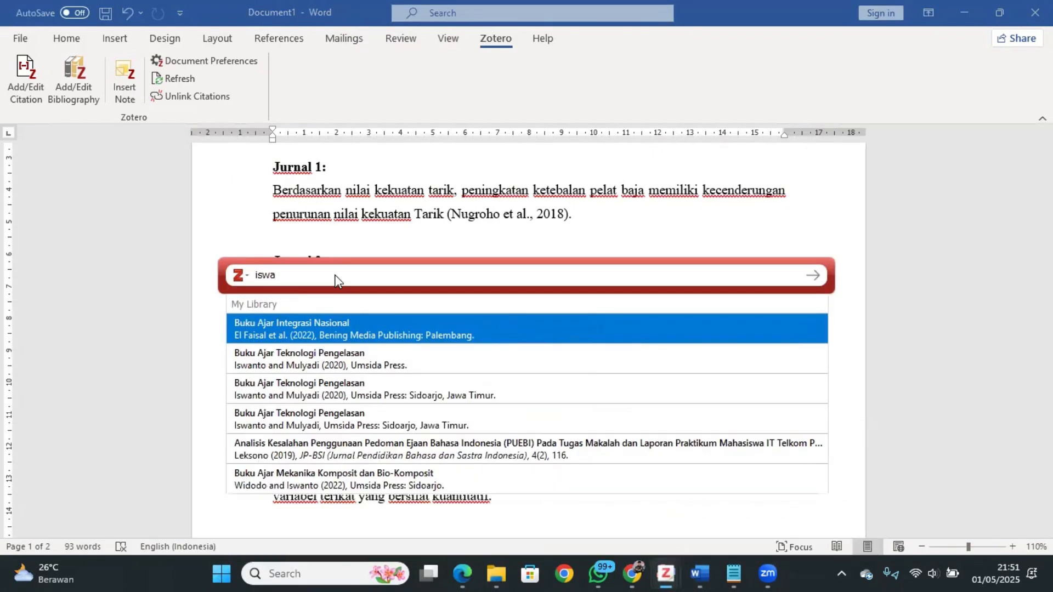
click(370, 399)
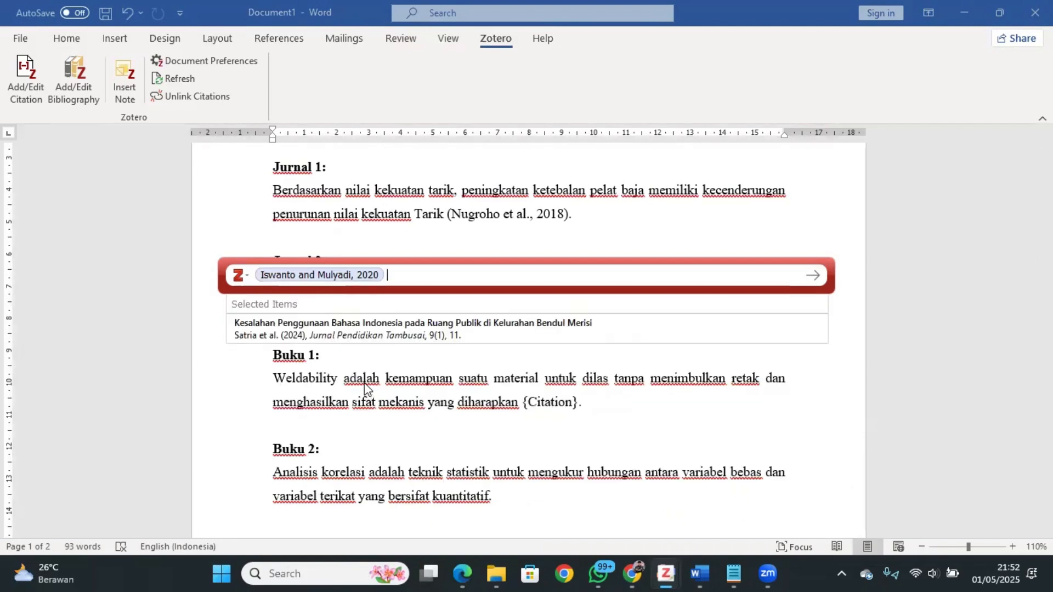
key(Return)
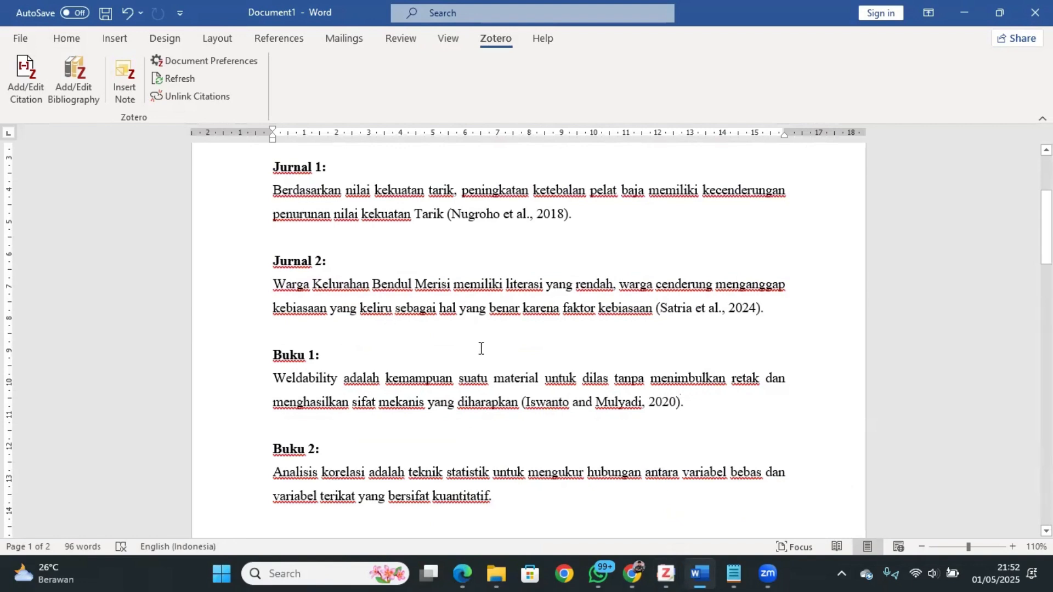
- Cite the 2016 book "Statistika Penelitian" at the end of the Buku 2 quotation, checking the author in the book PDF and searching by surname
scroll(481, 348, down, 3)
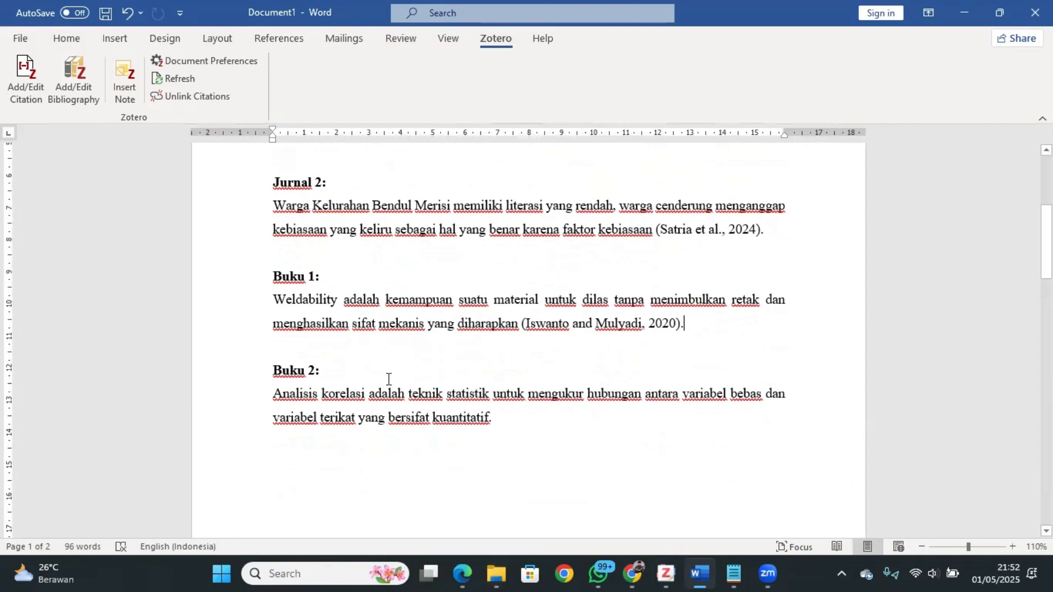
click(490, 420)
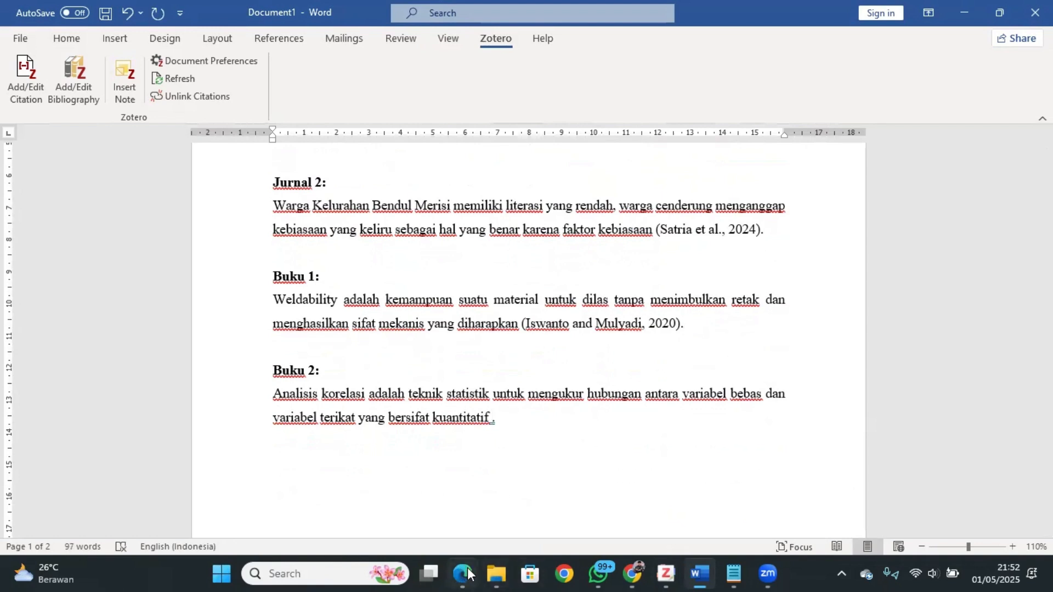
click(38, 94)
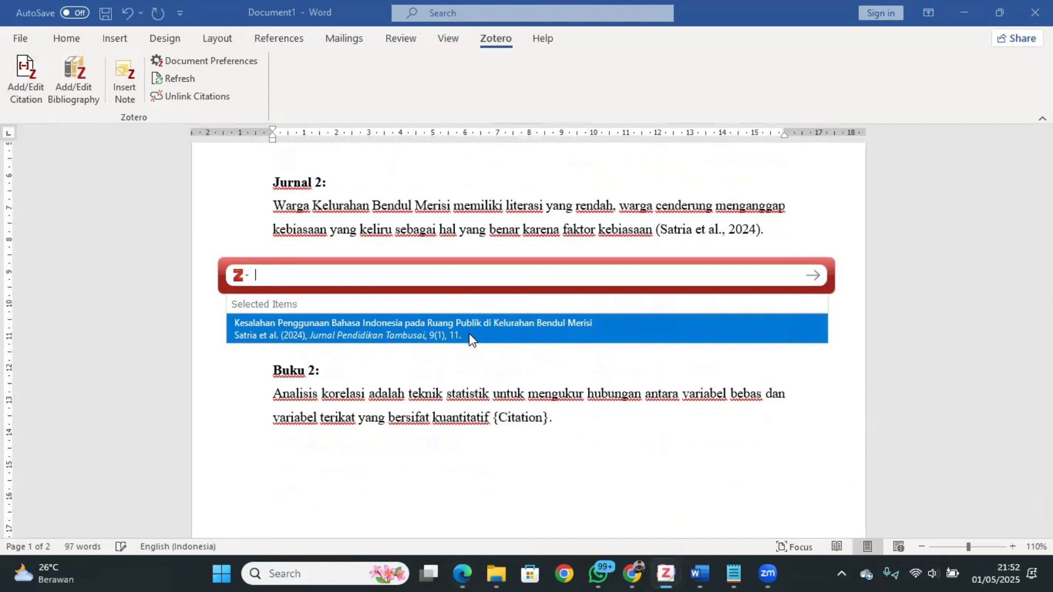
click(632, 573)
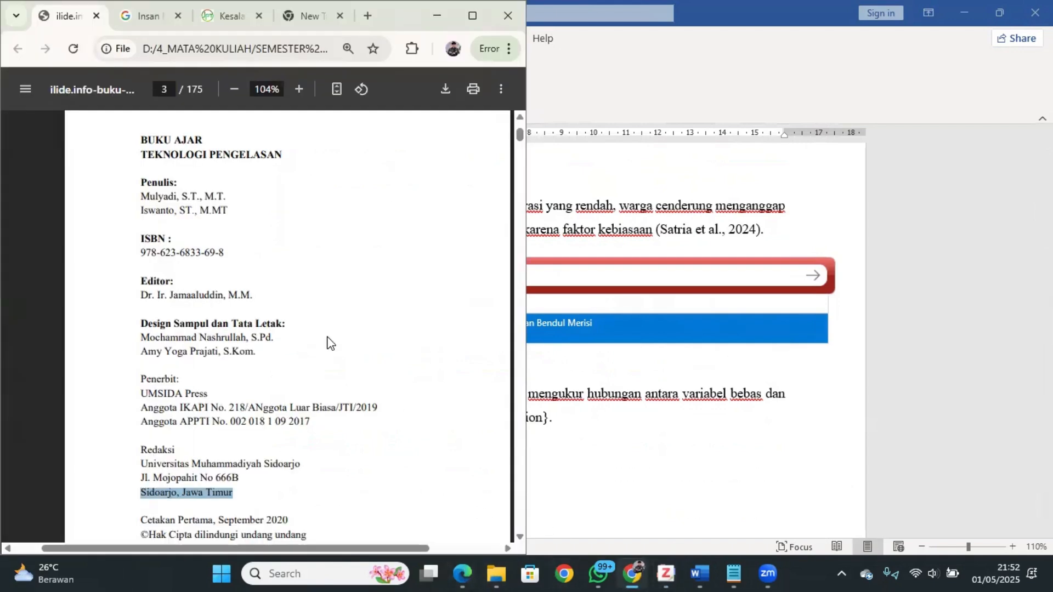
click(461, 573)
click(695, 230)
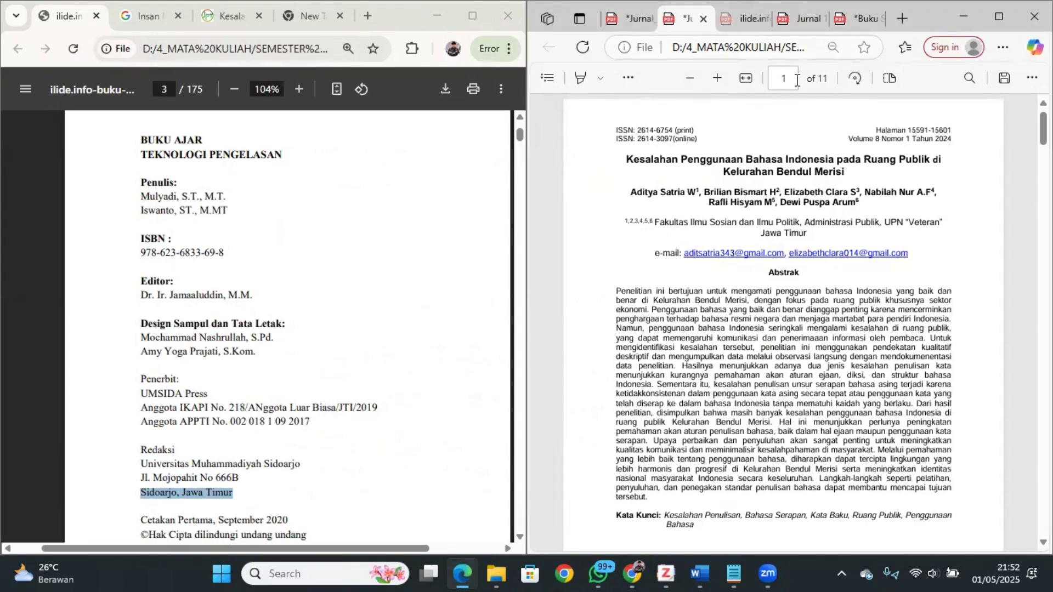
click(849, 19)
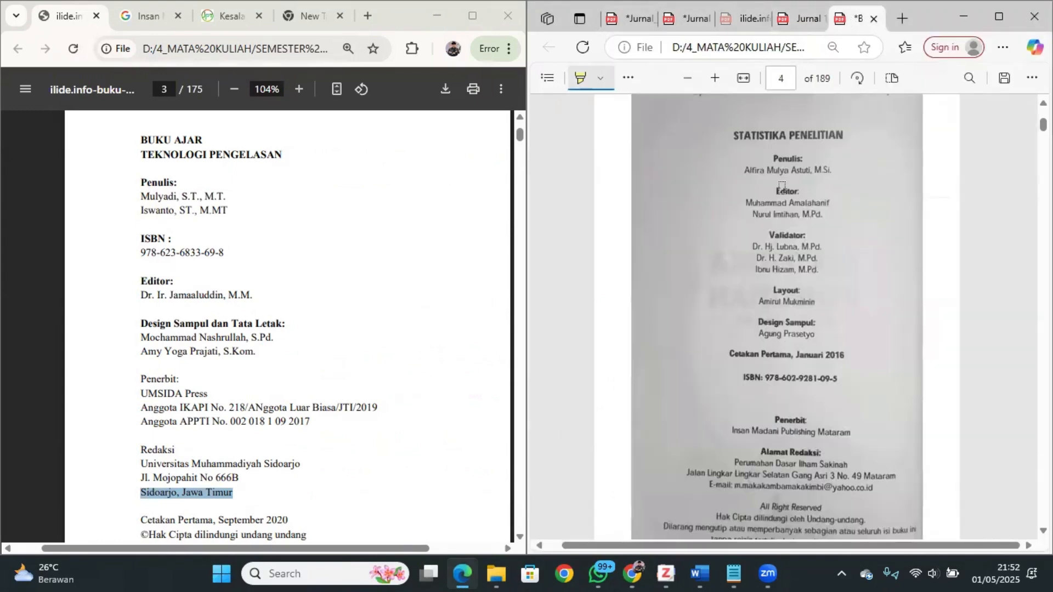
click(955, 21)
click(695, 273)
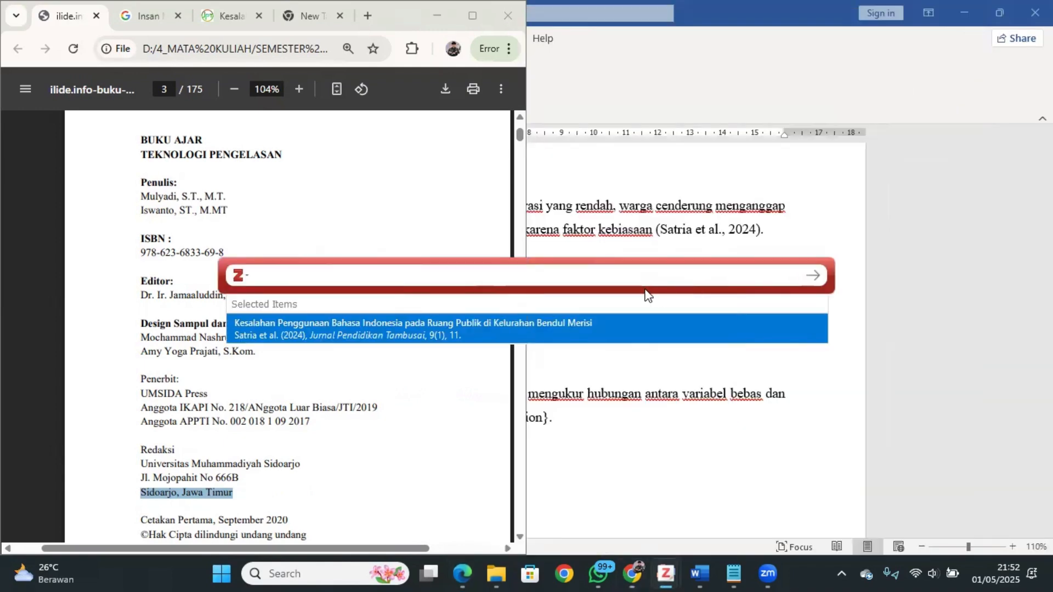
text(astuti)
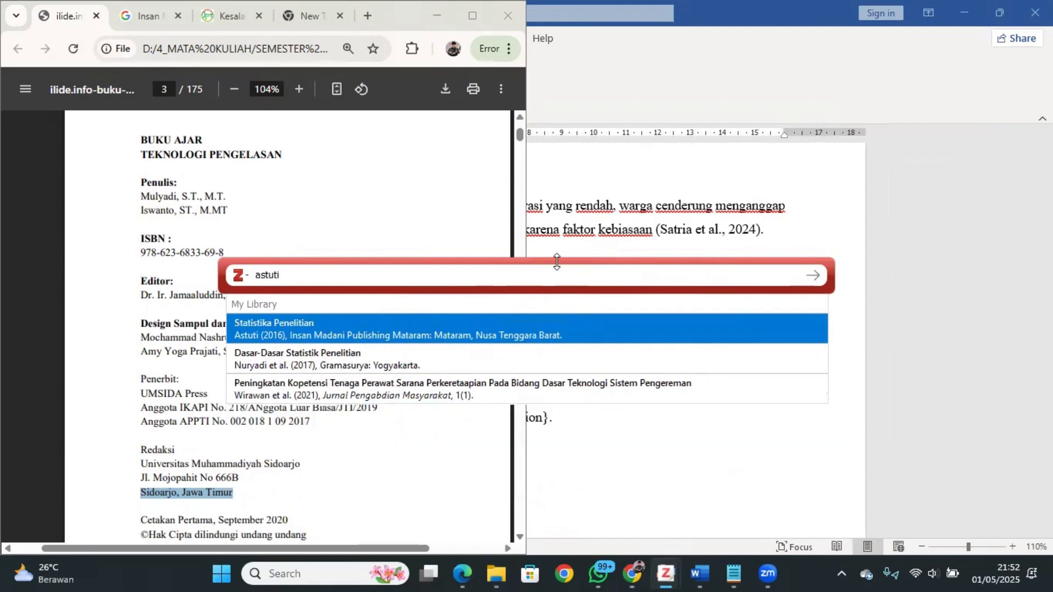
key(Return)
key(Return)
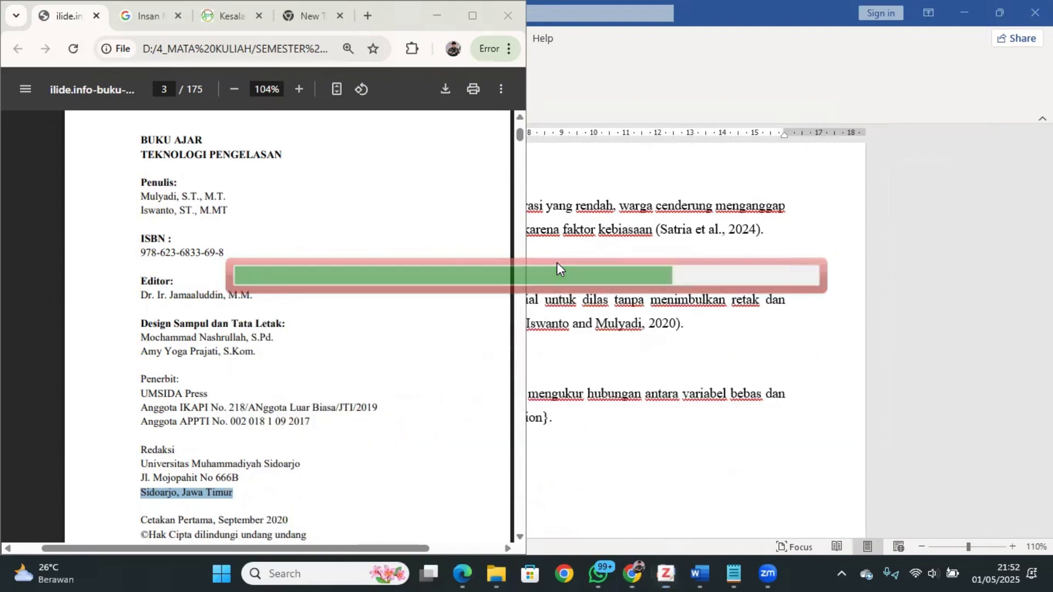
- Make the DAFTAR PUSTAKA heading on the second page bold
scroll(465, 299, down, 1)
scroll(465, 299, up, 3)
ctrl+scroll(465, 299, down, 1)
scroll(466, 299, down, 10)
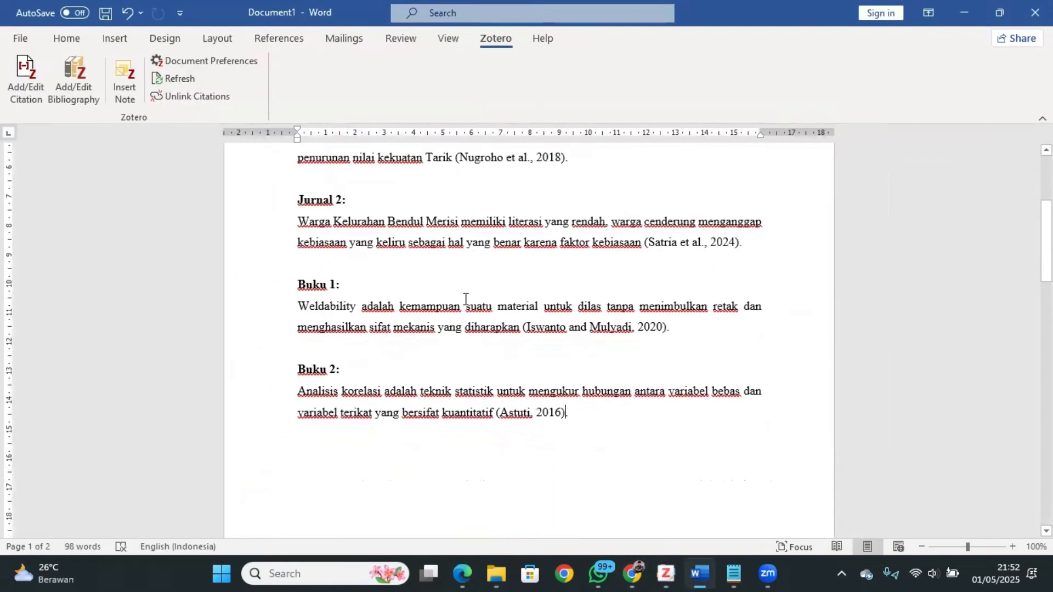
click(446, 310)
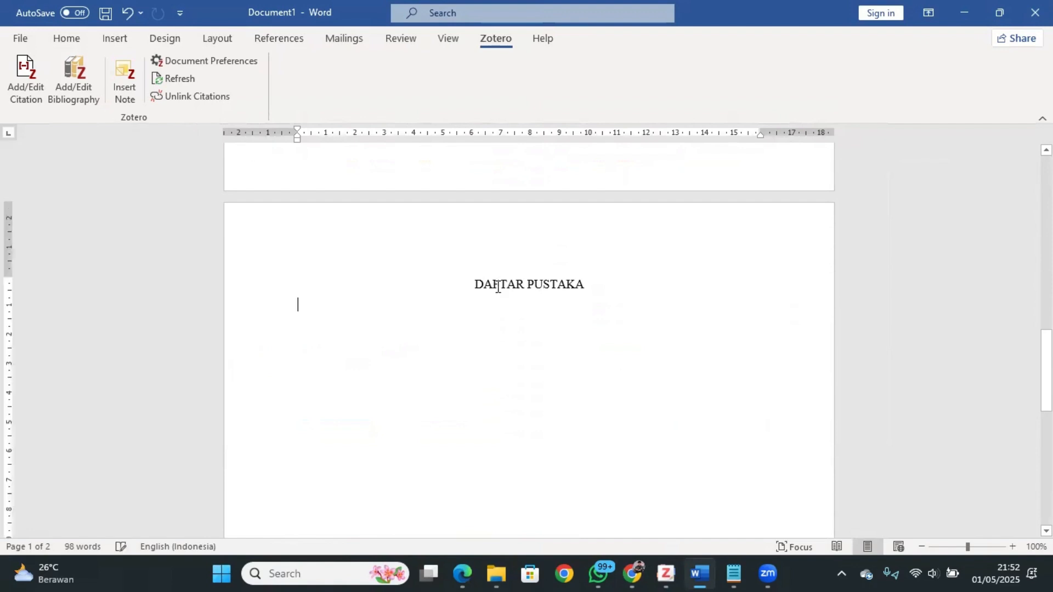
triple_click(498, 287)
key(ctrl+b)
- Insert the Zotero bibliography on the empty line below the DAFTAR PUSTAKA heading
click(376, 311)
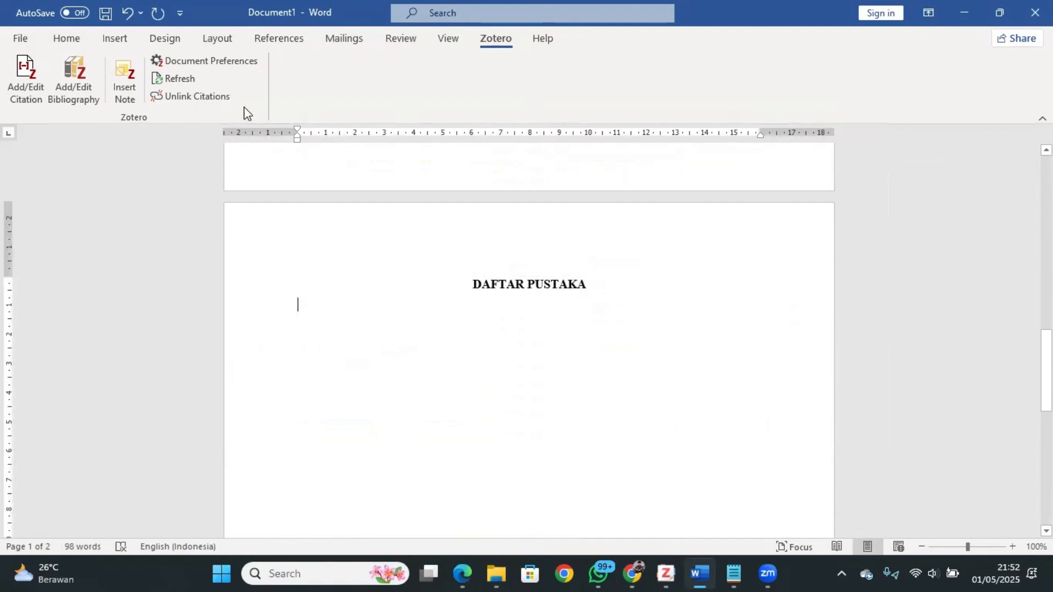
click(99, 98)
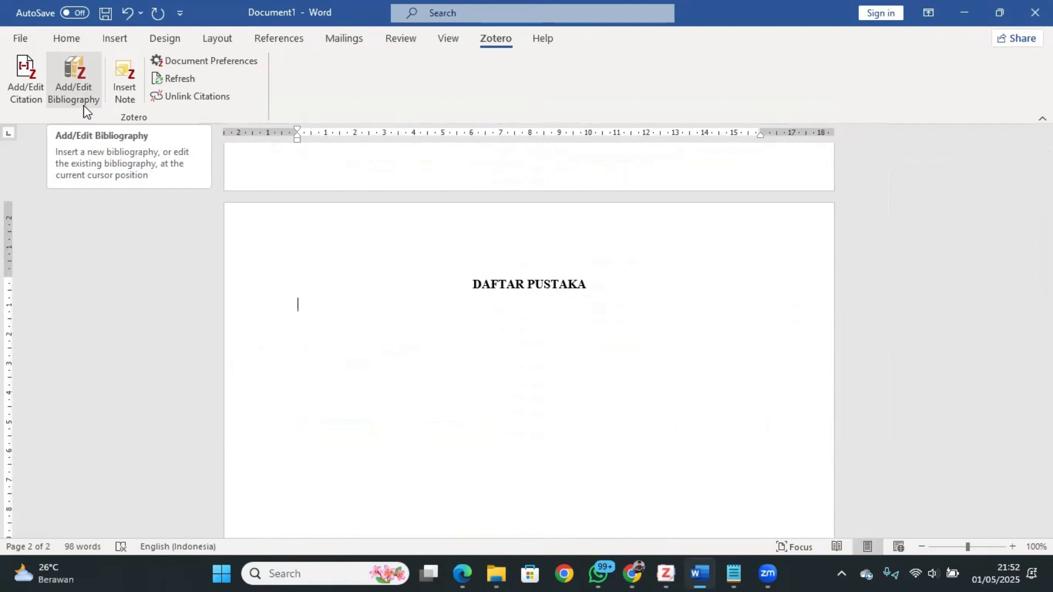
click(85, 110)
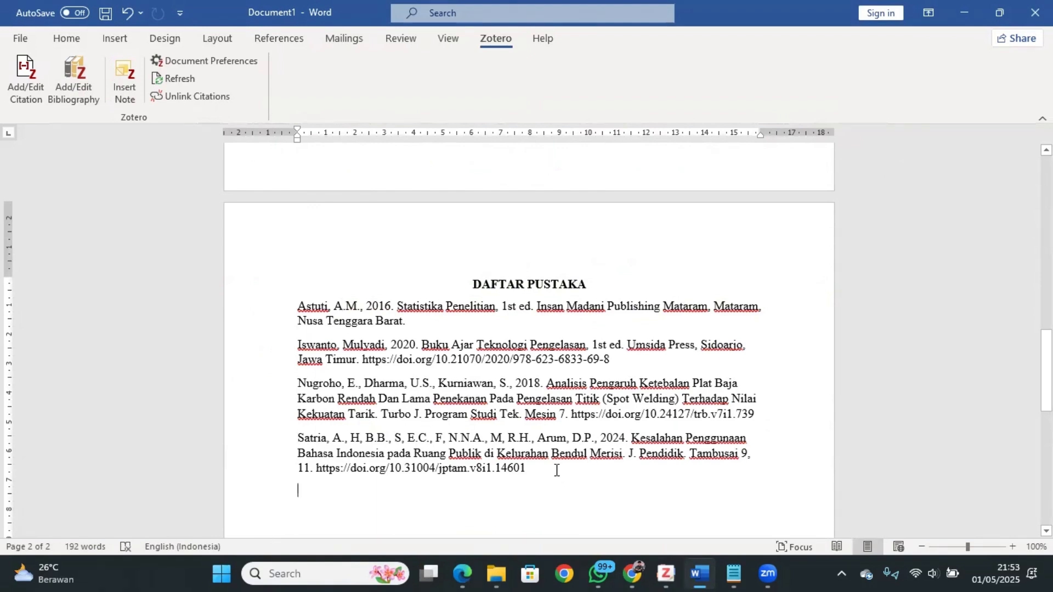
- Justify all bibliography entries under the DAFTAR PUSTAKA heading
drag(556, 470, 288, 308)
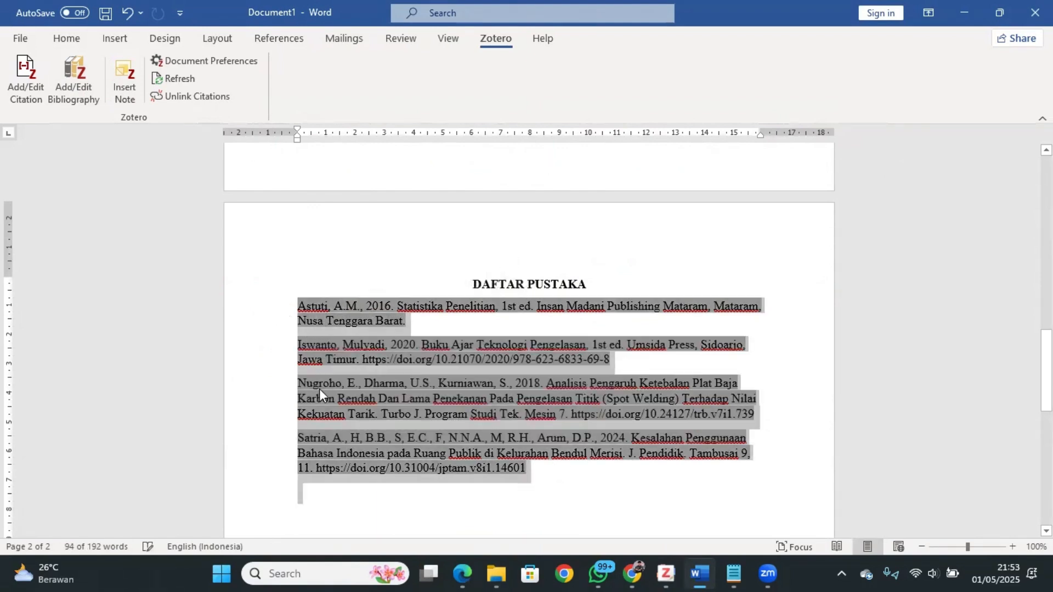
click(65, 38)
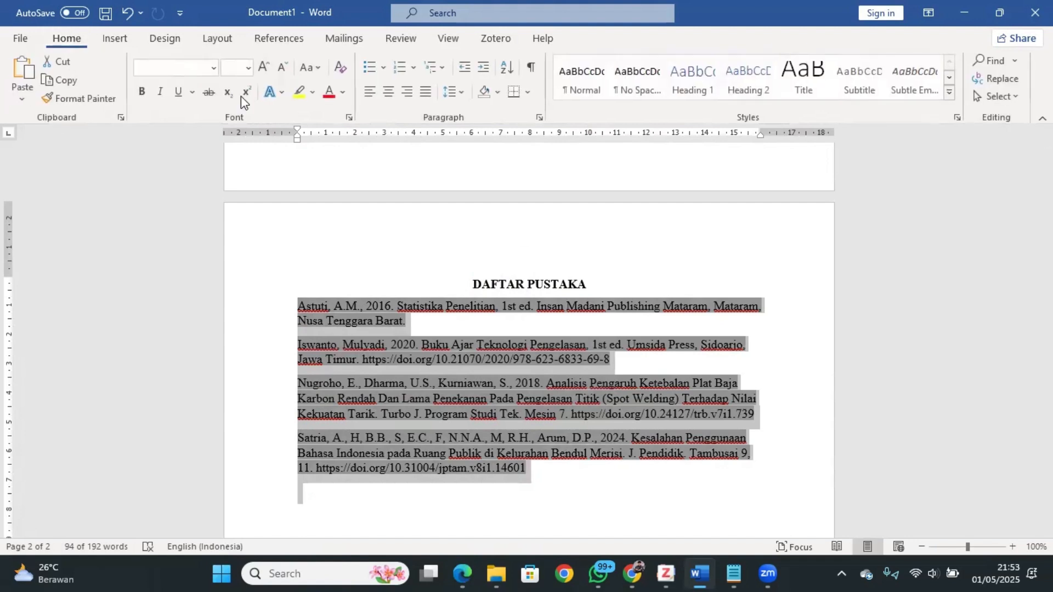
click(425, 92)
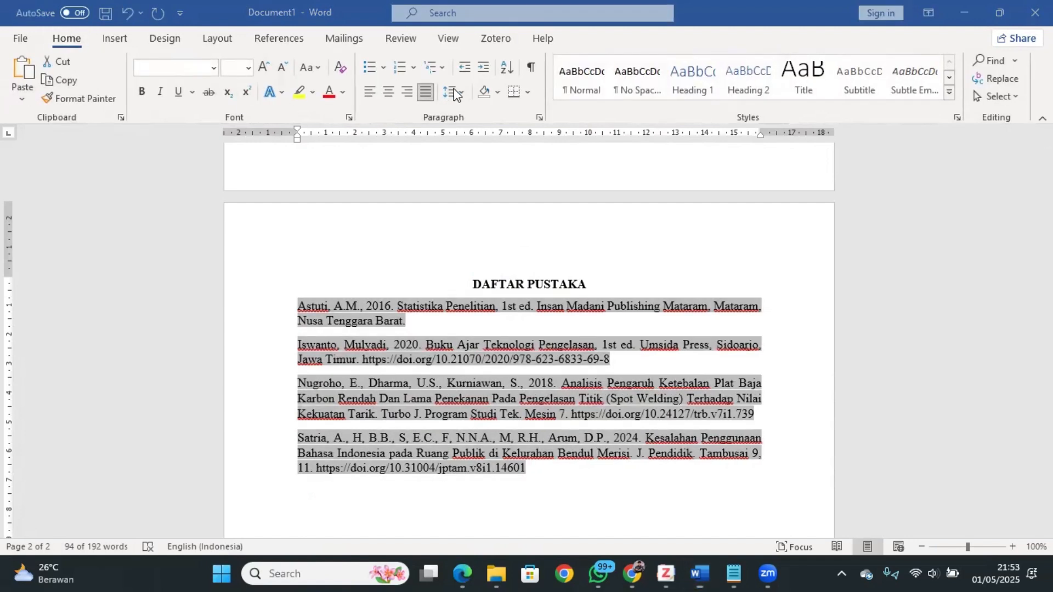
- Remove the space after each bibliography entry and set the line spacing of all entries to 1,5
click(450, 93)
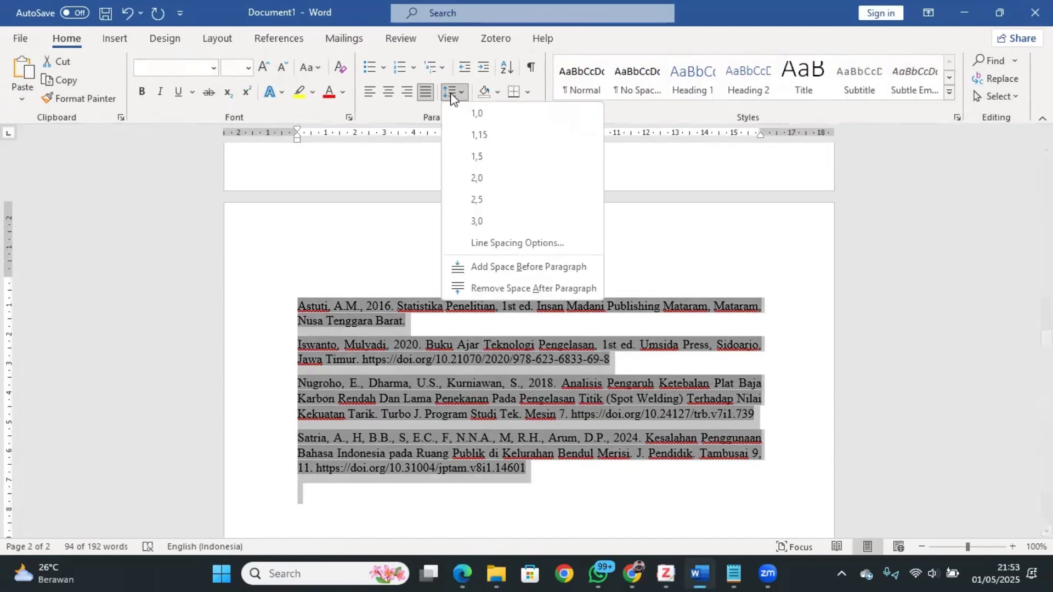
click(503, 286)
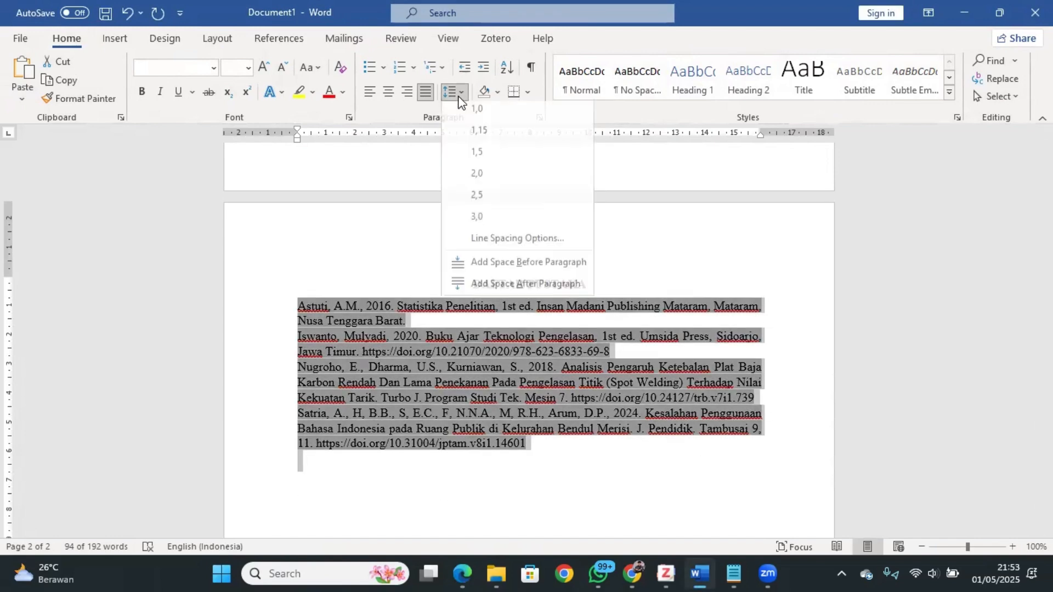
click(449, 92)
click(476, 157)
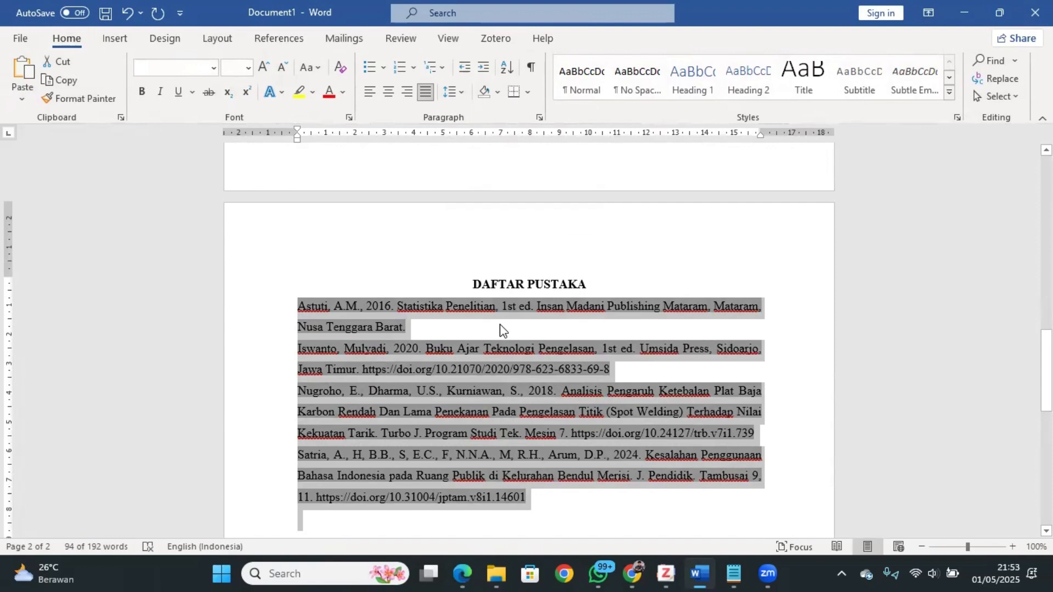
- Apply a hanging indent to all bibliography entries under the DAFTAR PUSTAKA heading
key(ctrl+t)
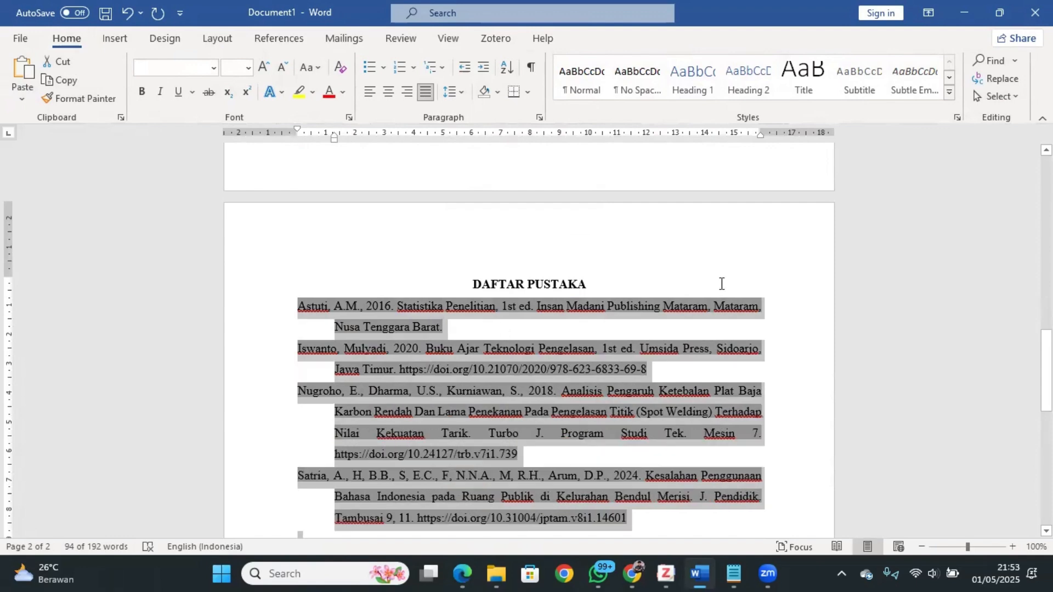
click(722, 248)
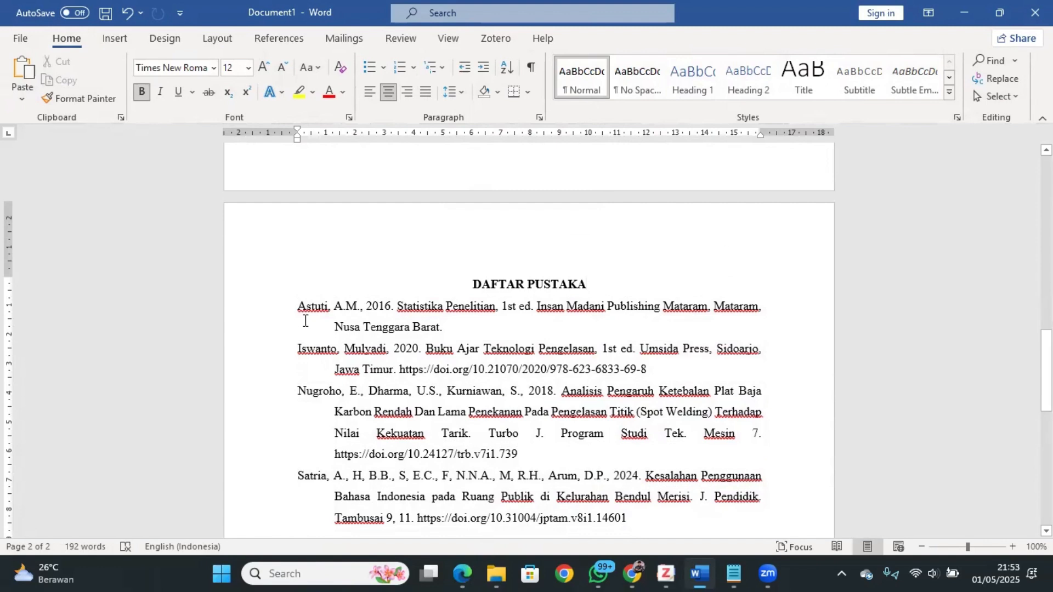
click(352, 325)
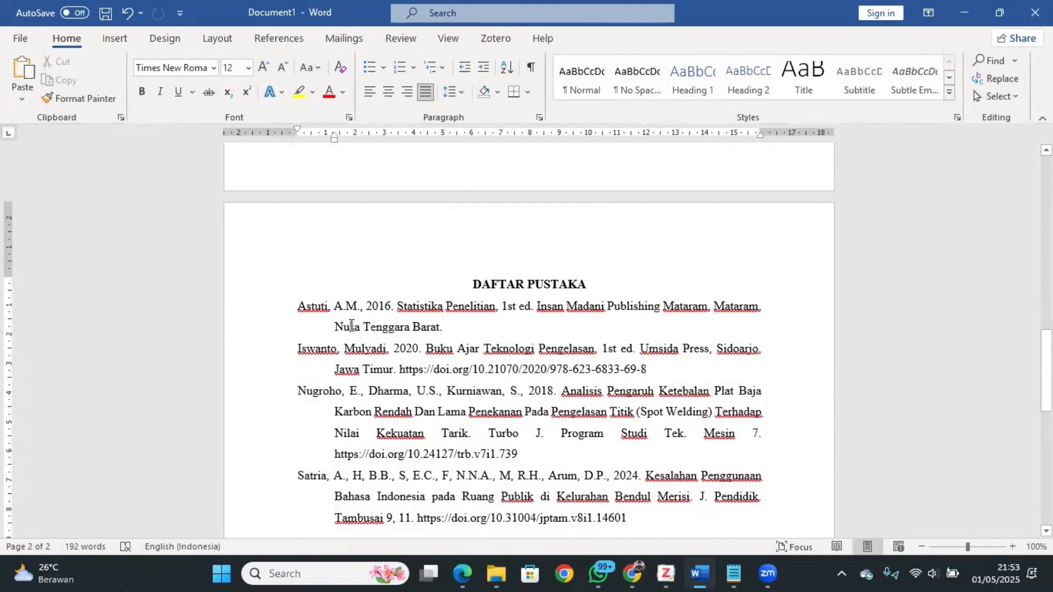
scroll(580, 355, down, 3)
click(602, 349)
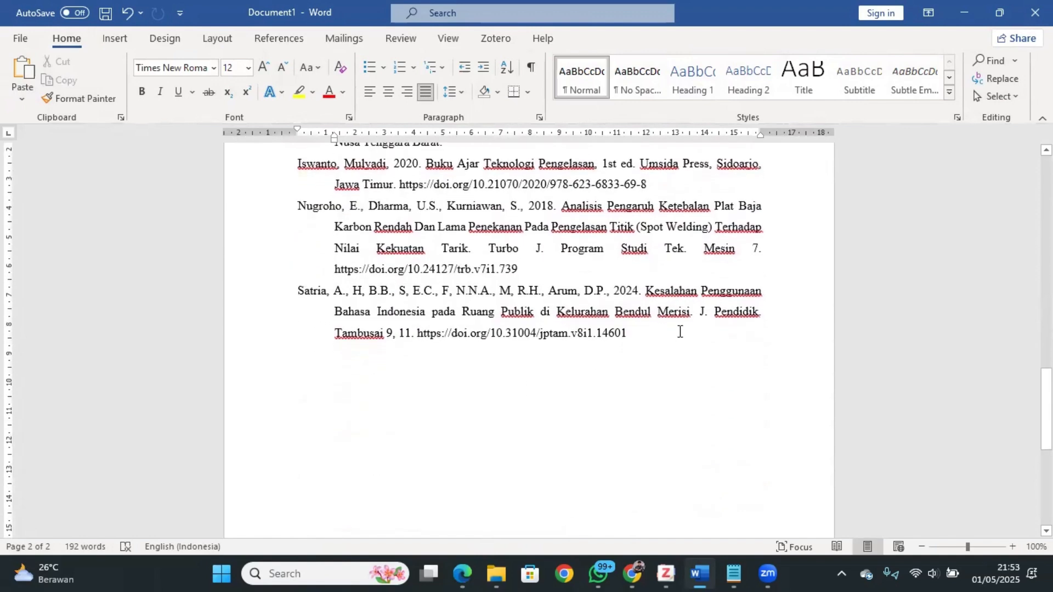
key(shift+Up)
scroll(683, 321, up, 2)
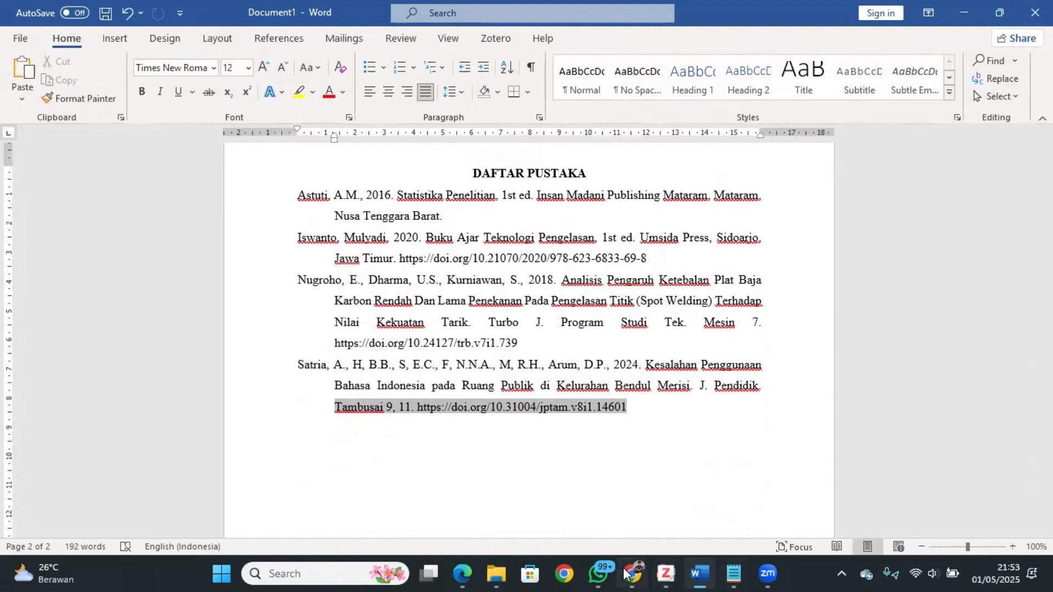
mouse_move(625, 574)
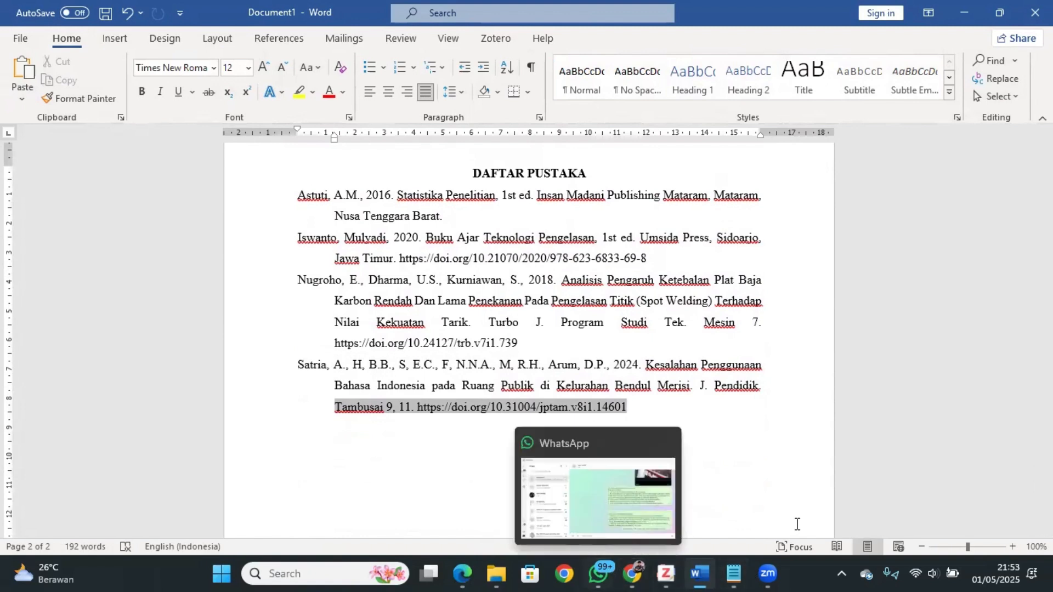